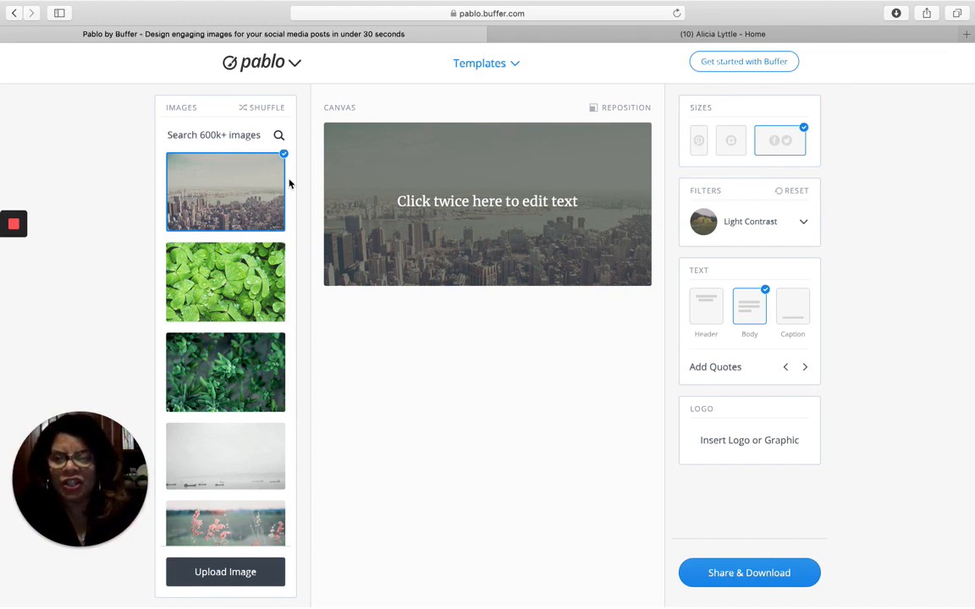
- Preview the clover and succulent photos, then set the pink flowering grass photo as background
click(227, 268)
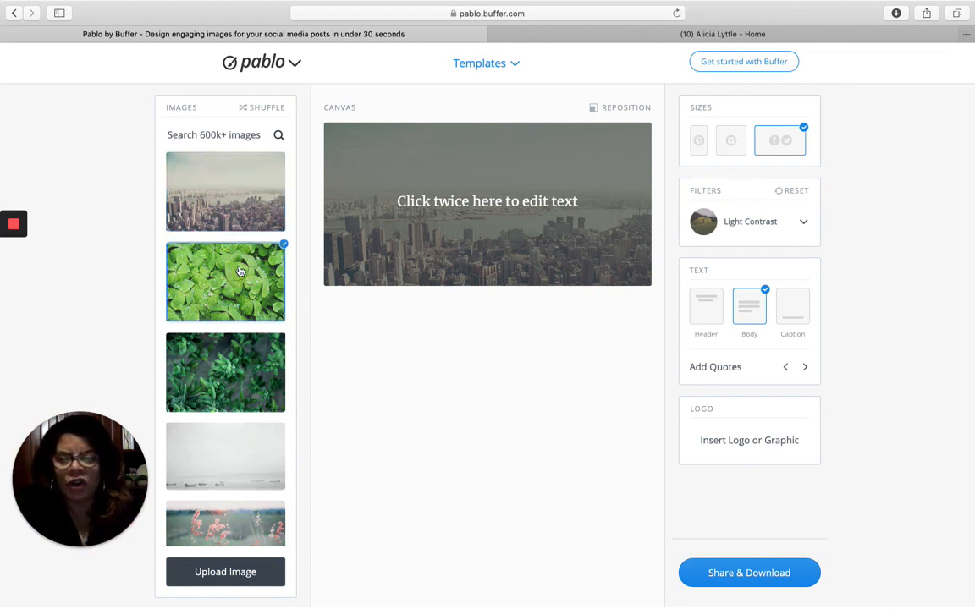
scroll(241, 270, down, 2)
click(244, 263)
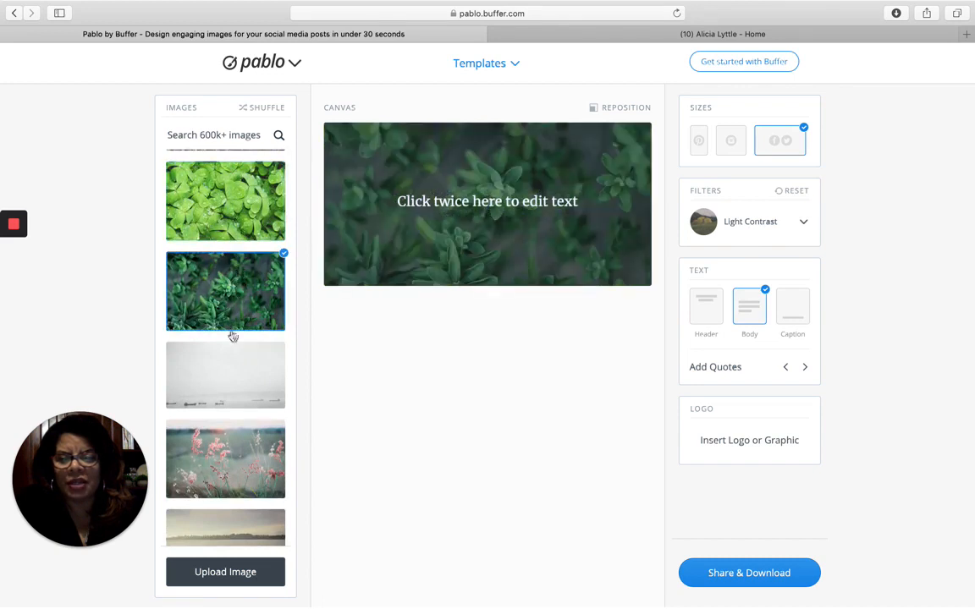
scroll(227, 372, down, 5)
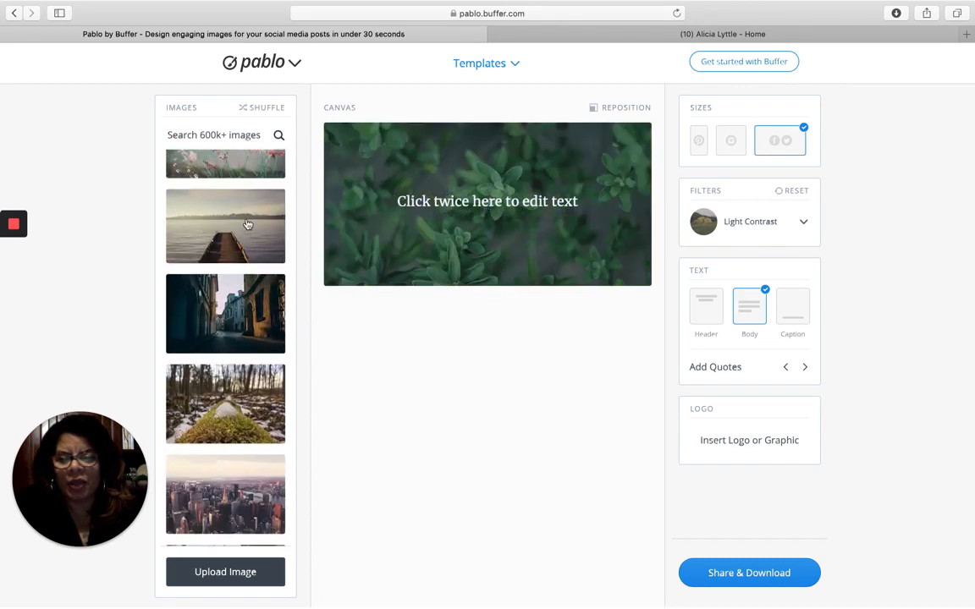
scroll(247, 224, up, 2)
click(247, 224)
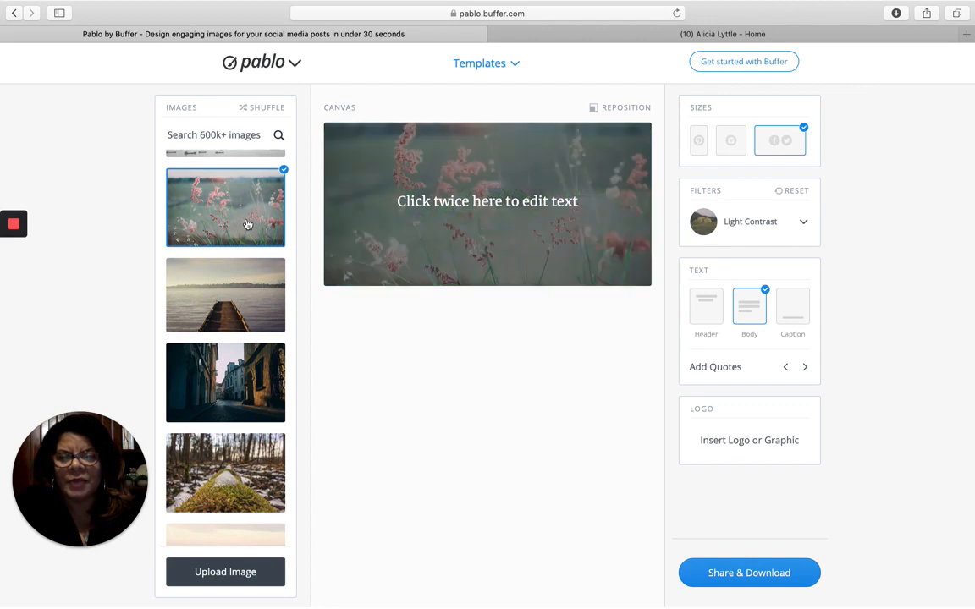
- Try the raindrops, wood plank and snowy mountain photos, then return to the pink grass photo
scroll(232, 440, down, 10)
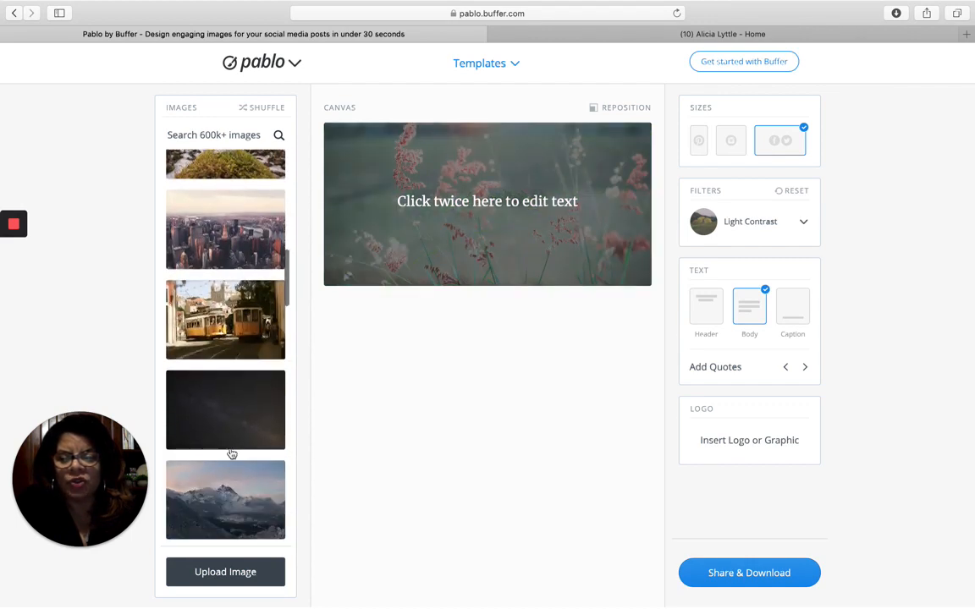
scroll(232, 449, down, 3)
click(226, 524)
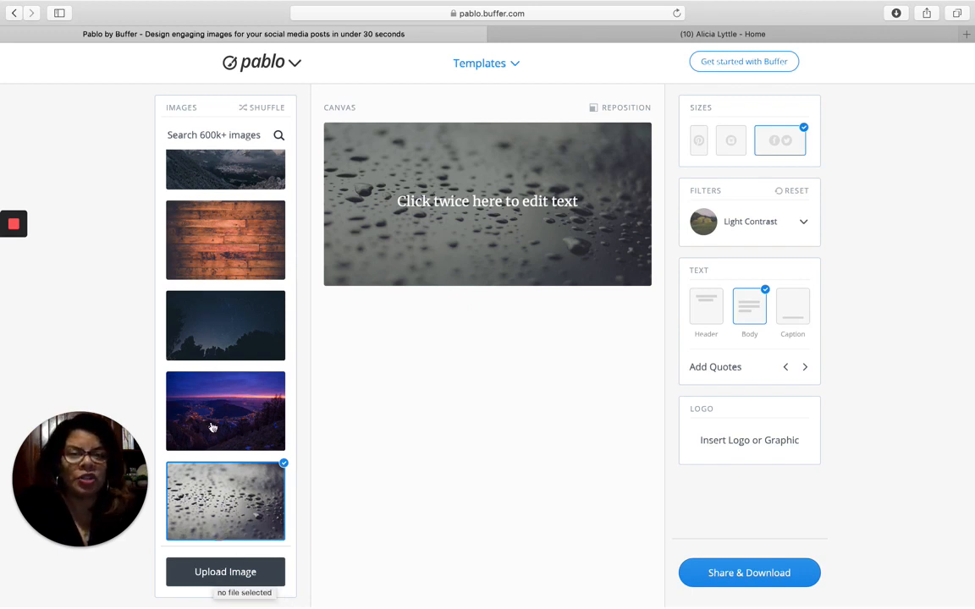
scroll(207, 355, up, 4)
scroll(208, 288, down, 4)
click(216, 307)
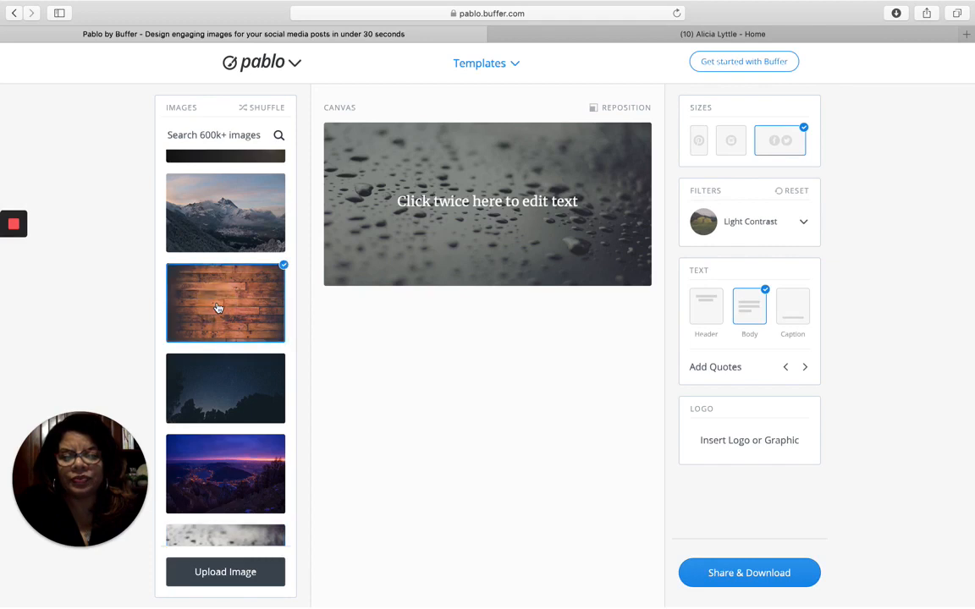
click(236, 230)
scroll(236, 231, up, 10)
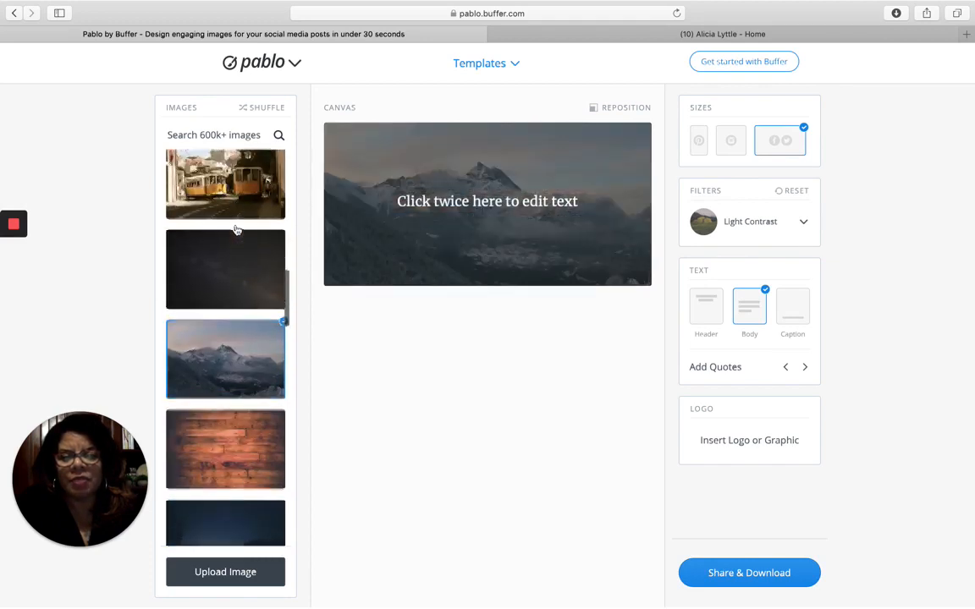
click(236, 230)
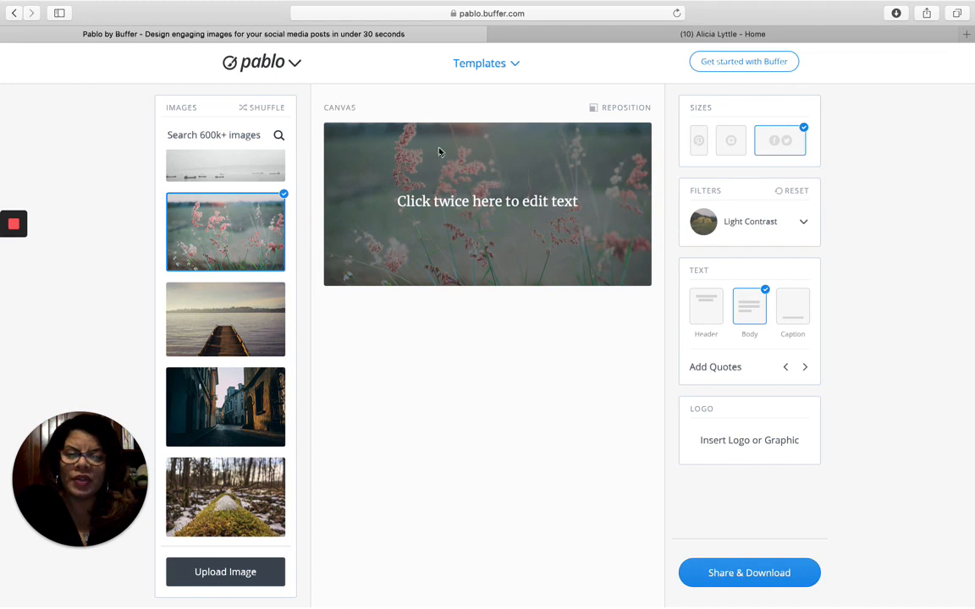
- Replace the placeholder text with 'Don't forget that life is precious and you need to smell the flowers ..'
click(451, 201)
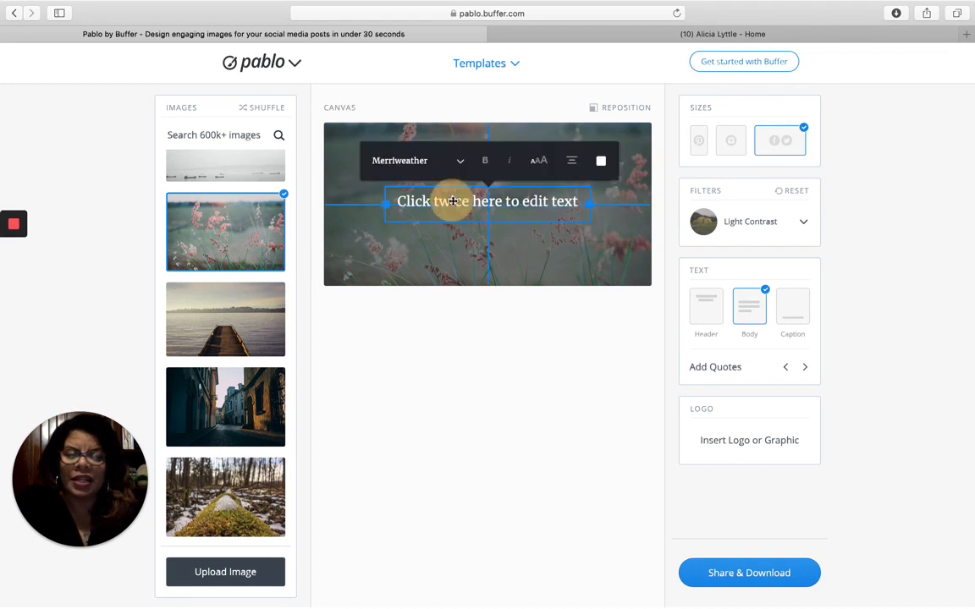
drag(577, 203, 396, 202)
key(BackSpace)
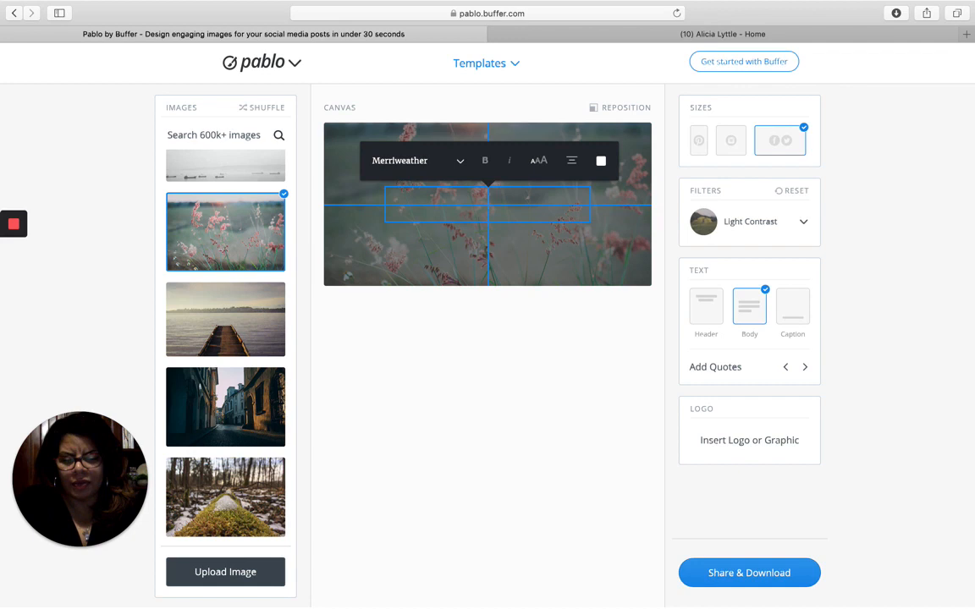
text(Don't fo)
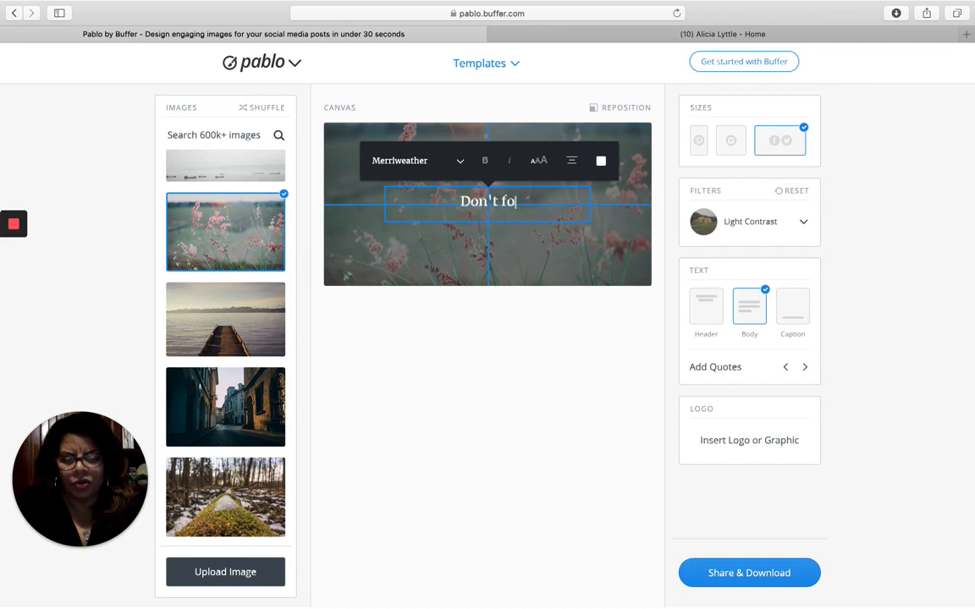
text(rget that life )
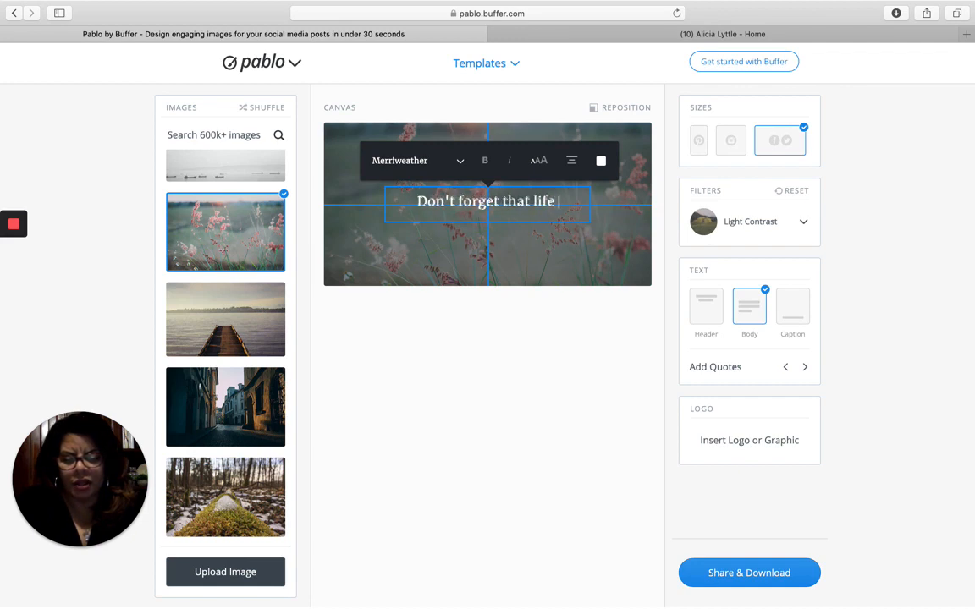
text(is preciou)
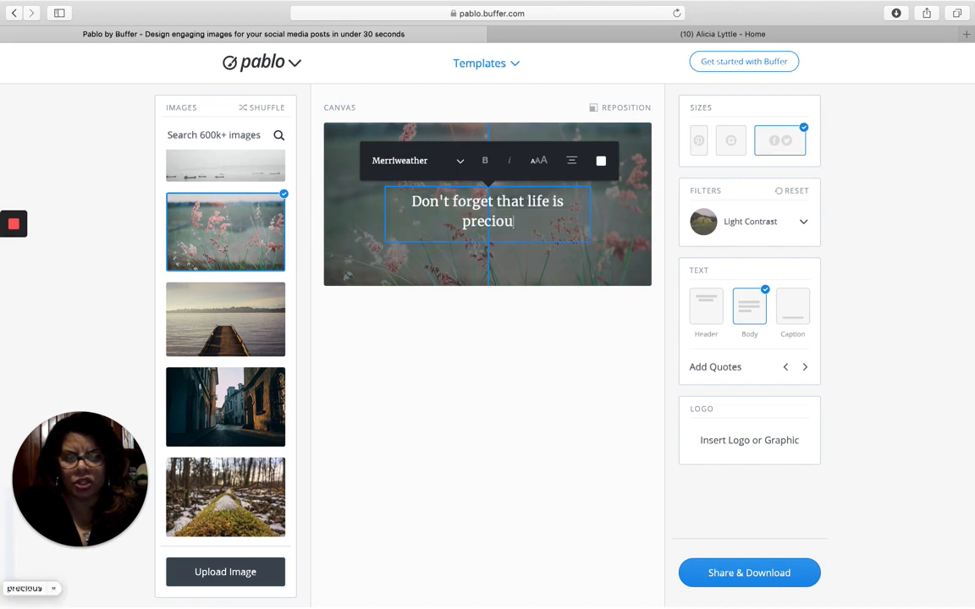
text(s and you nee)
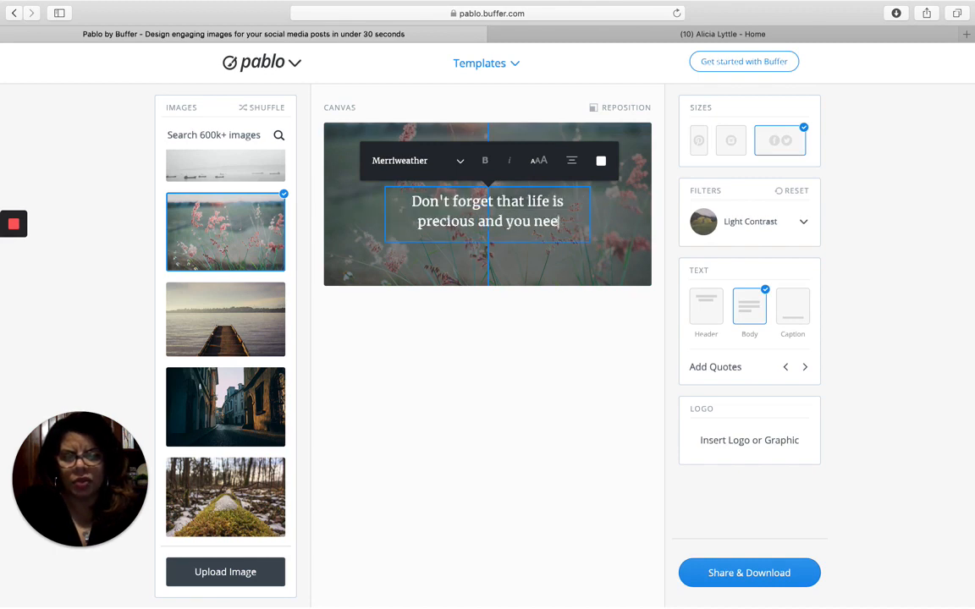
text(d to smell the)
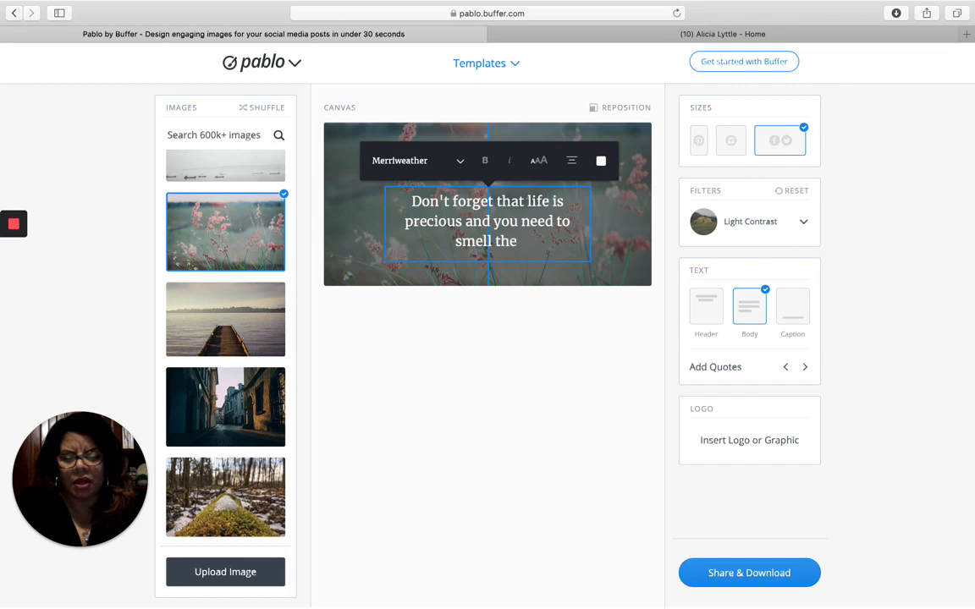
text( flowers ..)
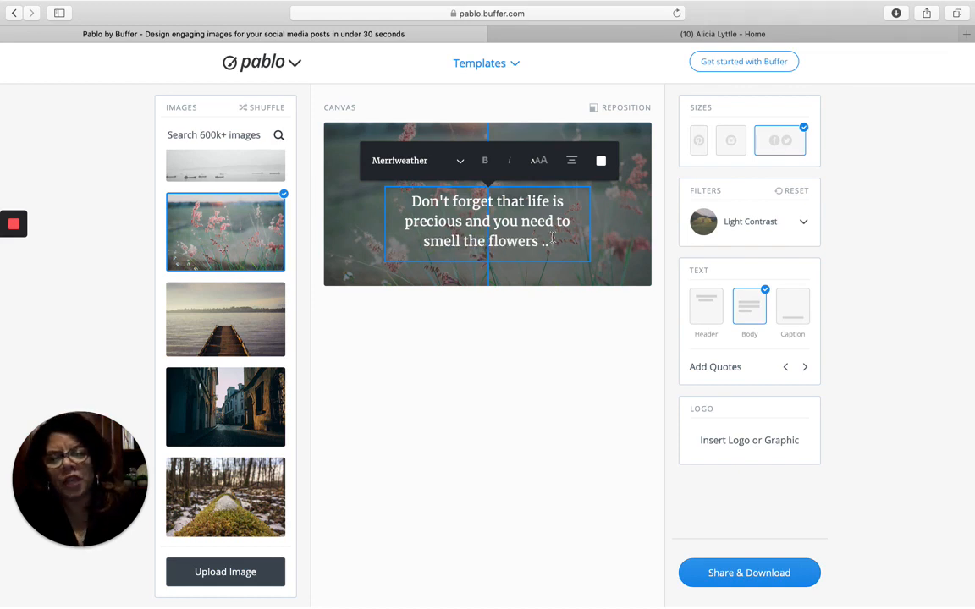
triple_click(406, 199)
- Set the quote to bold italic Give You Glory lettering
click(417, 174)
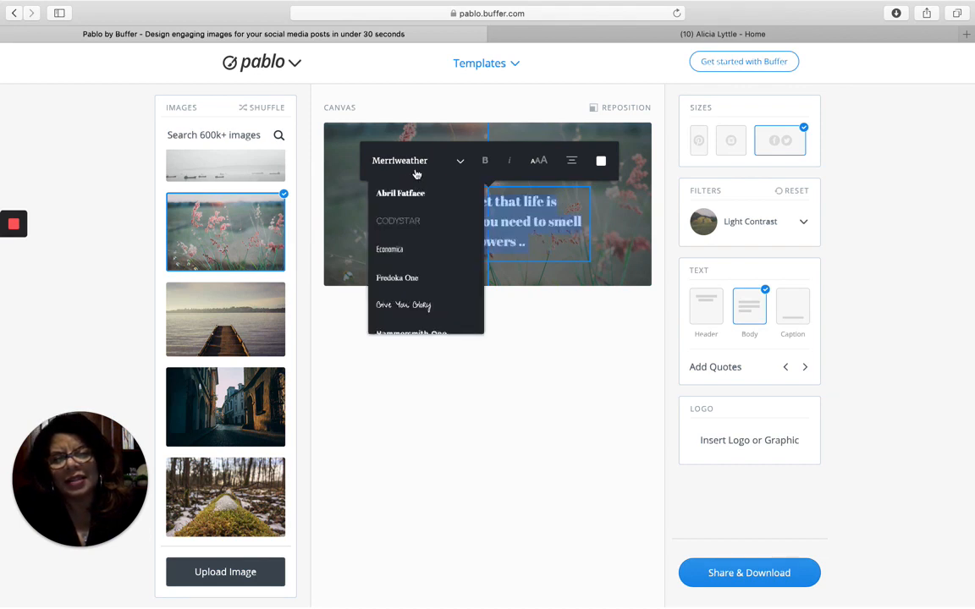
scroll(413, 271, down, 5)
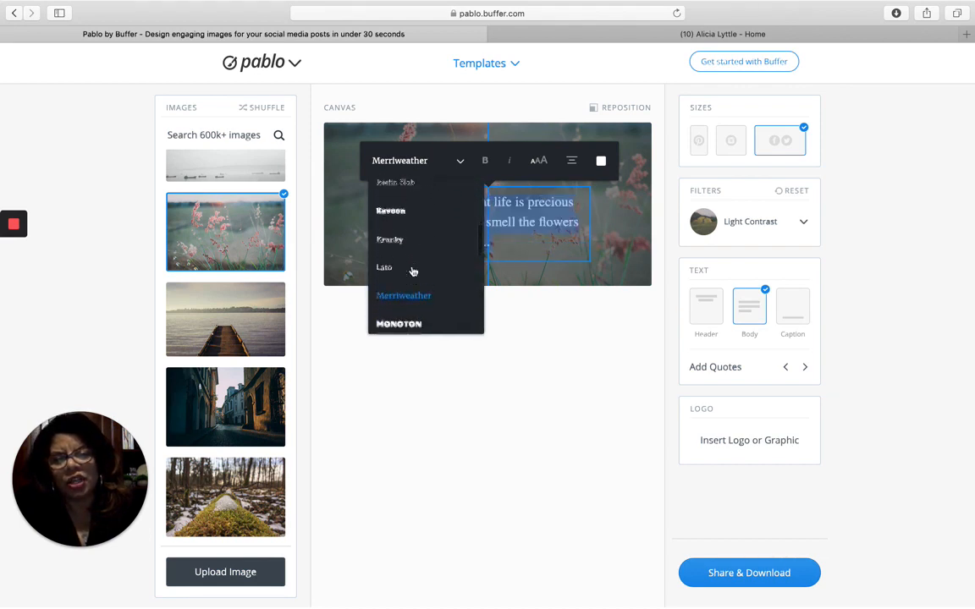
scroll(413, 272, down, 5)
click(413, 269)
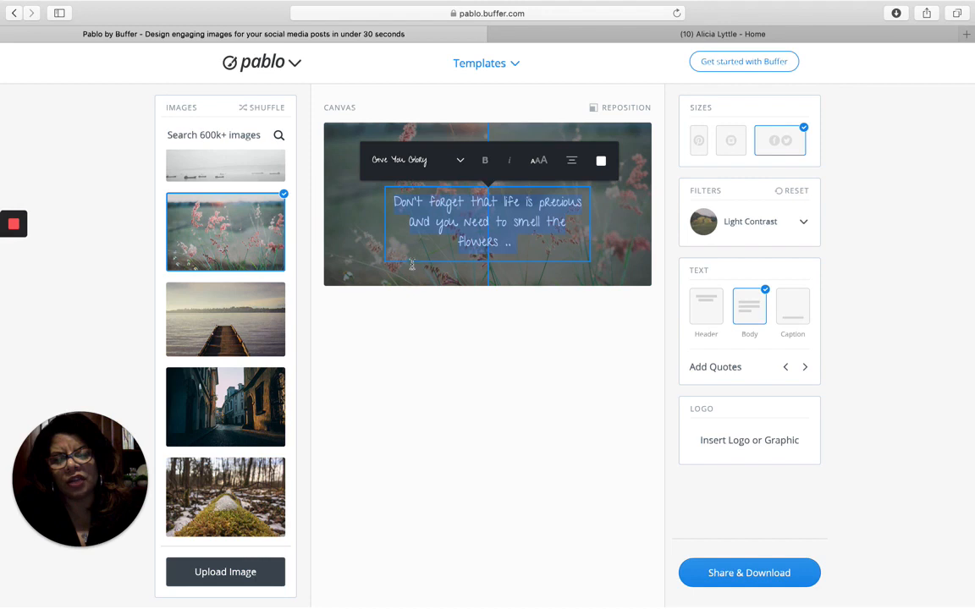
click(487, 160)
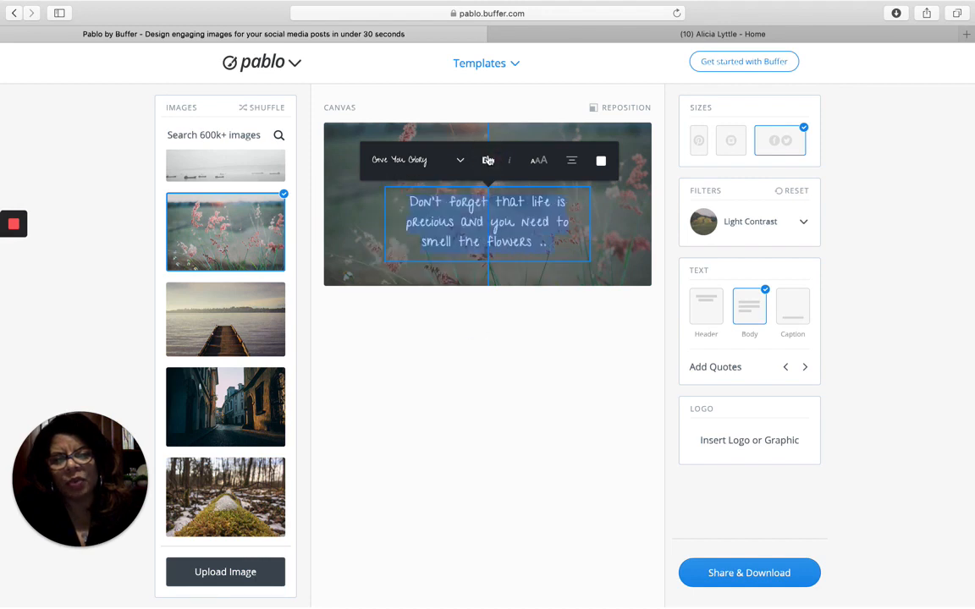
click(503, 160)
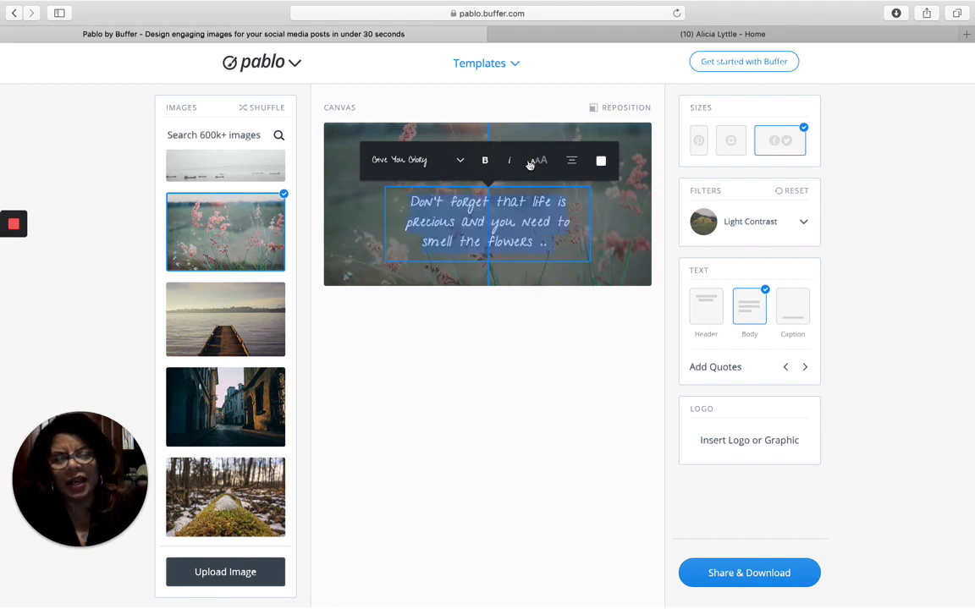
- Enlarge the quote two sizes, left-align it, colour it yellow and move it higher
click(538, 162)
click(543, 162)
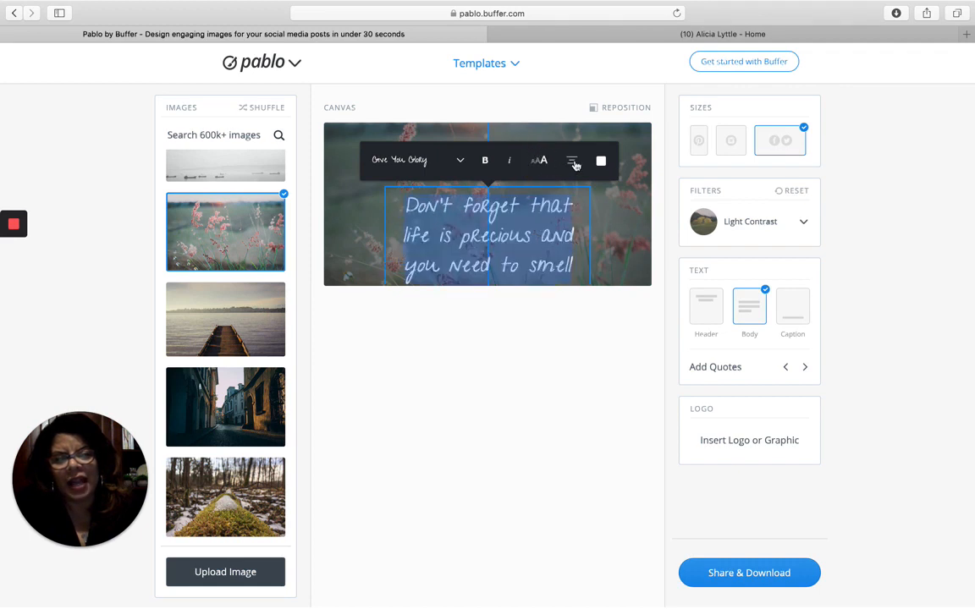
click(574, 164)
click(574, 164)
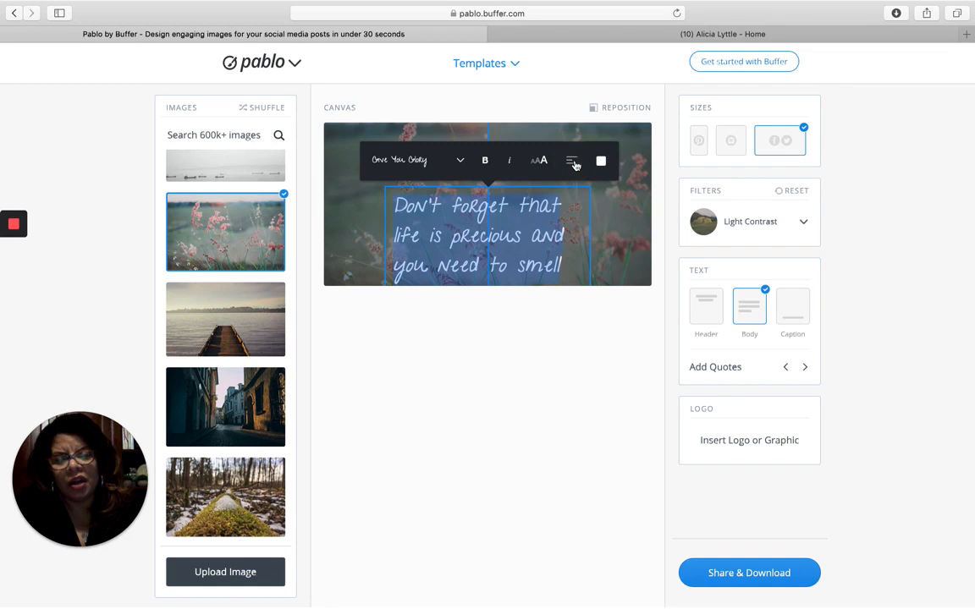
click(599, 162)
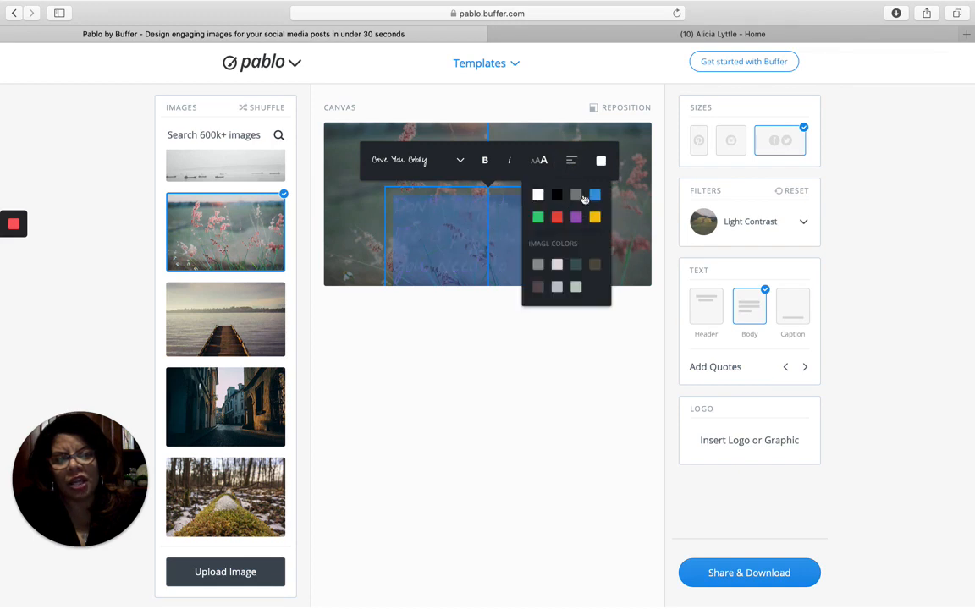
click(595, 217)
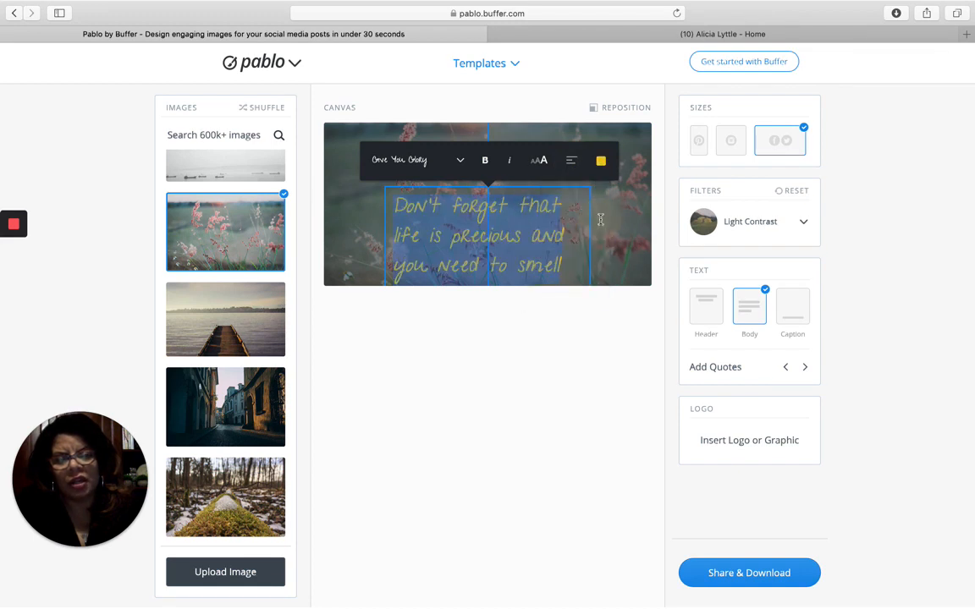
drag(515, 208, 519, 174)
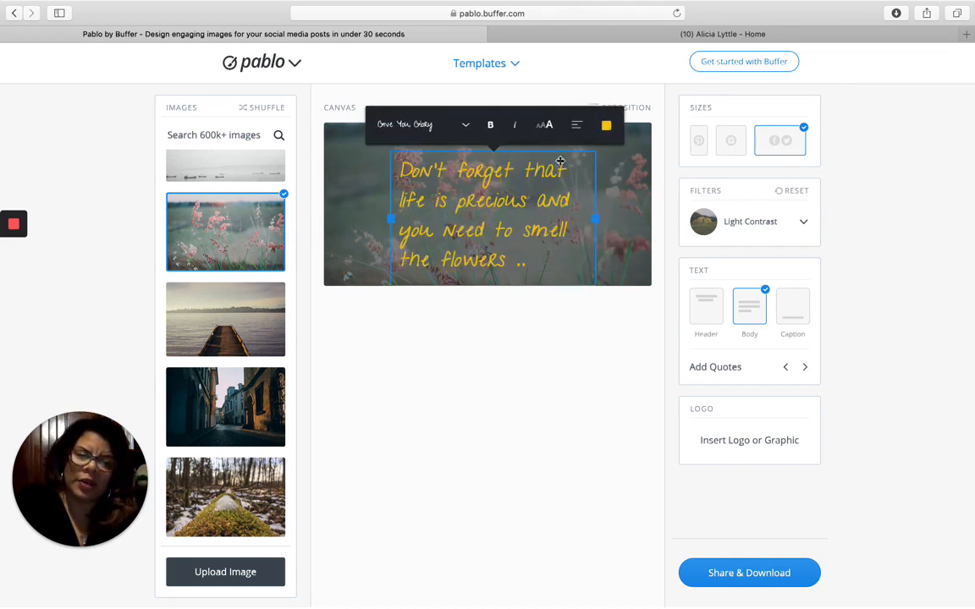
- Turn the quote white and shift the background photo's framing downward
mouse_move(601, 124)
click(543, 159)
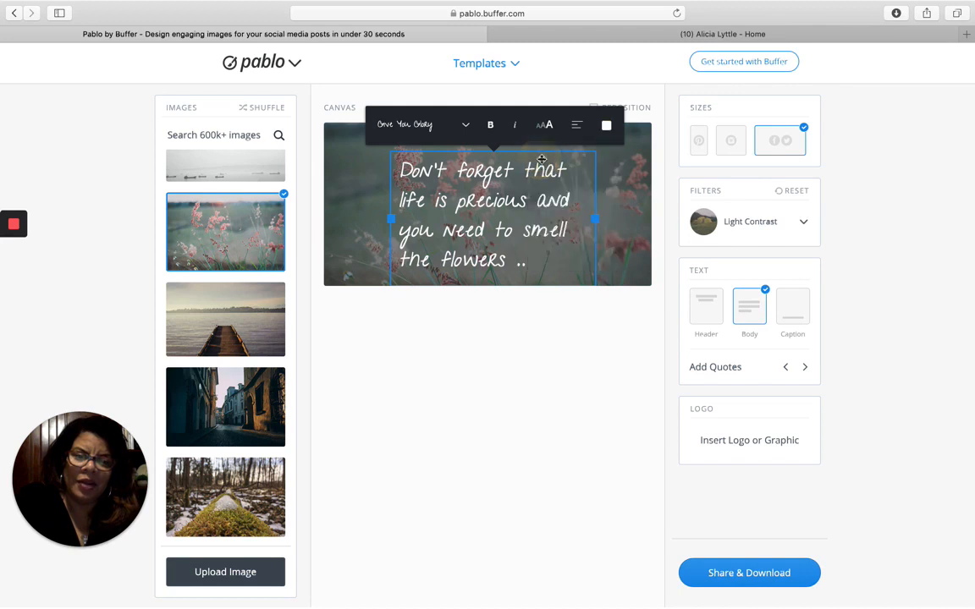
click(642, 107)
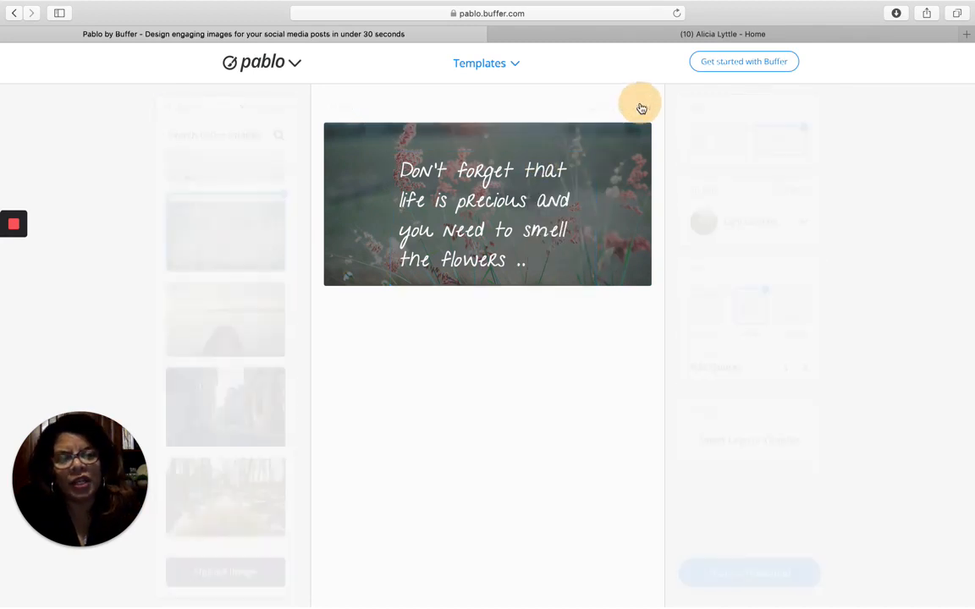
drag(612, 259, 588, 329)
click(555, 252)
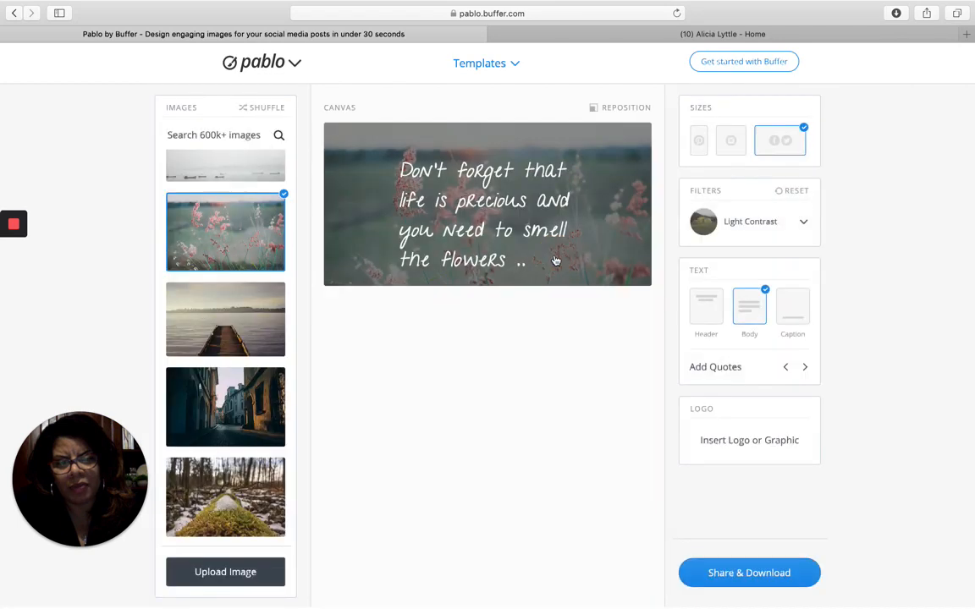
- Move the quote to the top-left corner of the image
click(509, 181)
drag(509, 180, 472, 157)
click(566, 208)
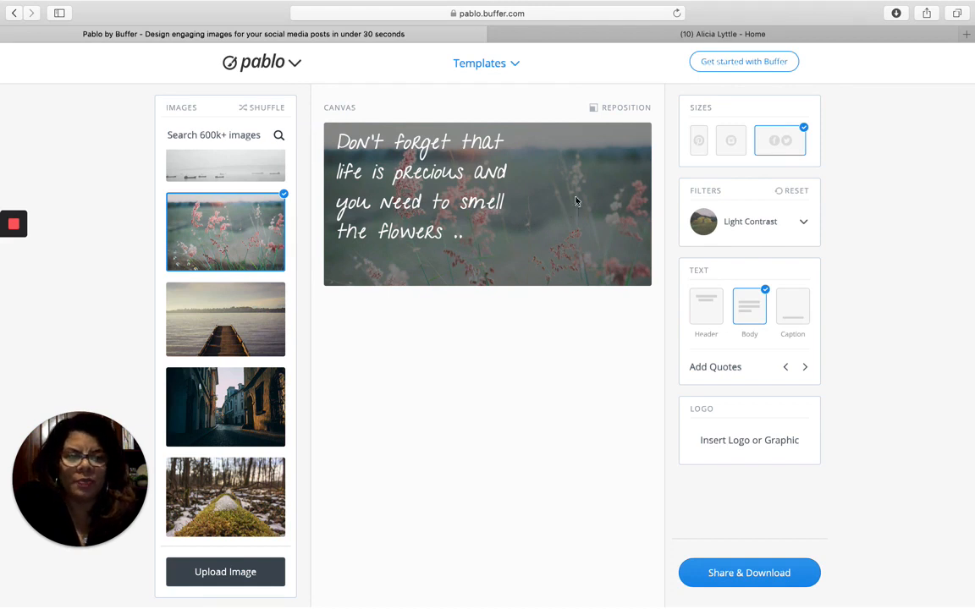
- Try the Pinterest, square and landscape sizes, settling on the square Instagram format
click(699, 141)
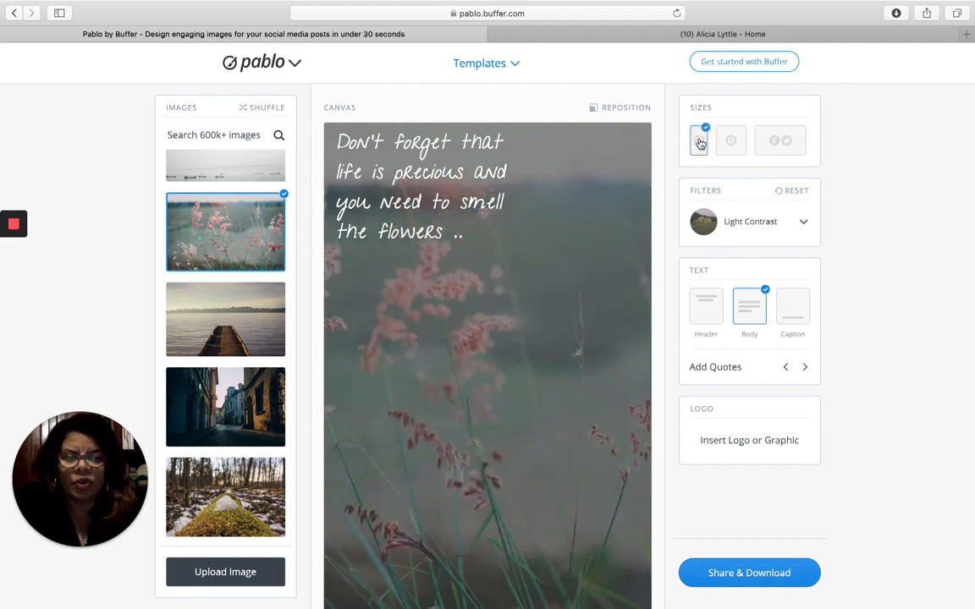
click(729, 141)
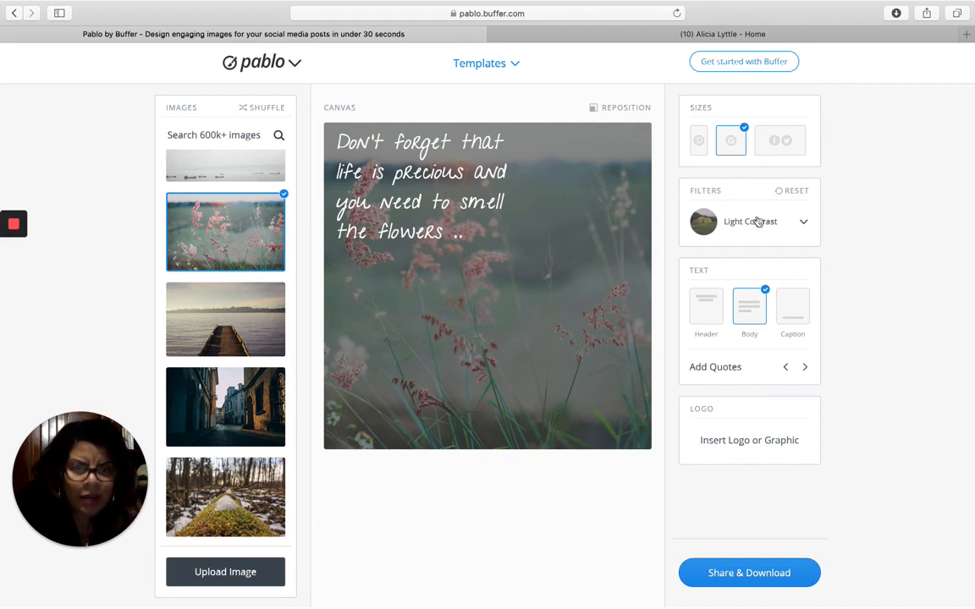
click(780, 142)
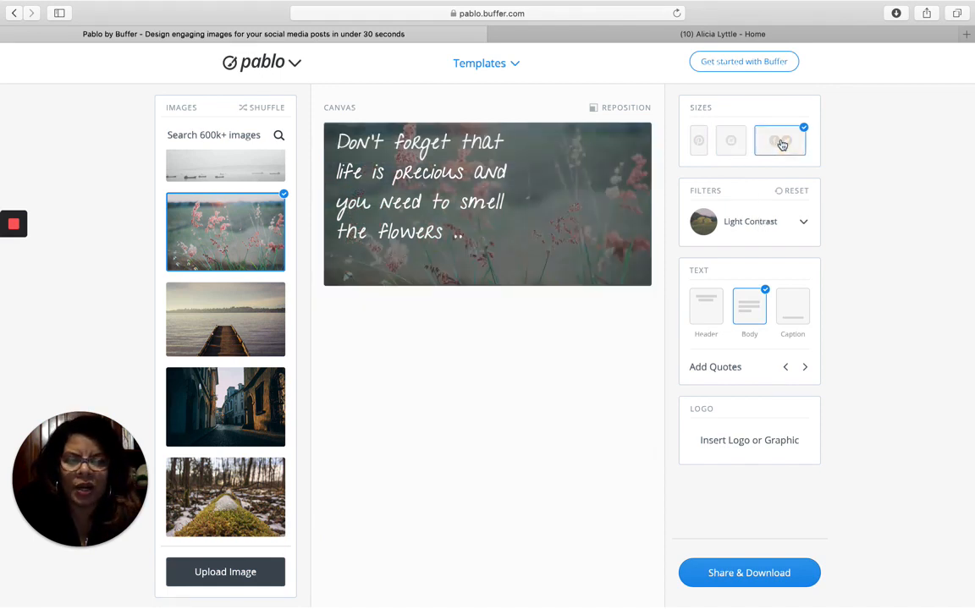
click(732, 144)
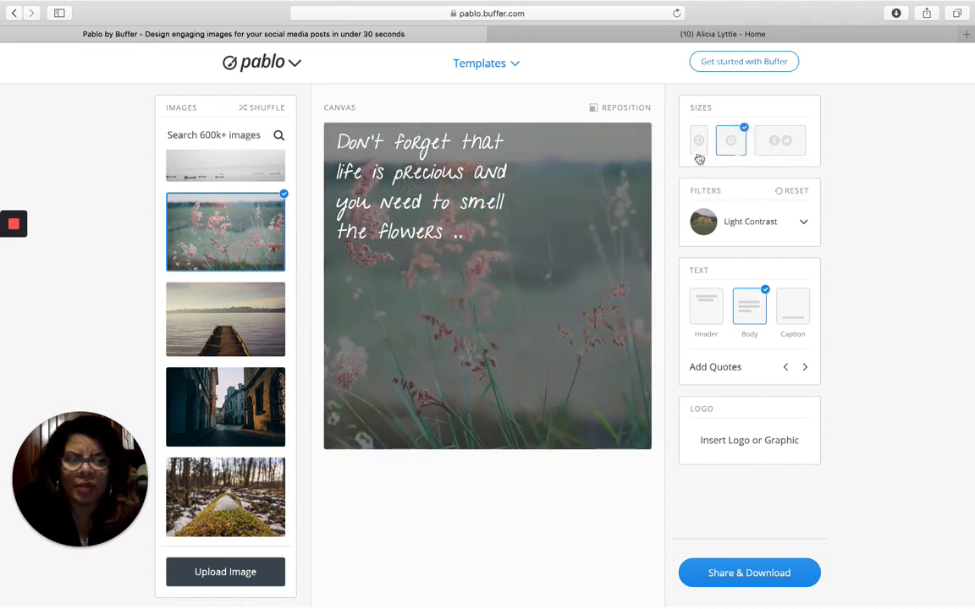
- Move the quote to the centre of the square image
click(441, 204)
drag(441, 204, 499, 288)
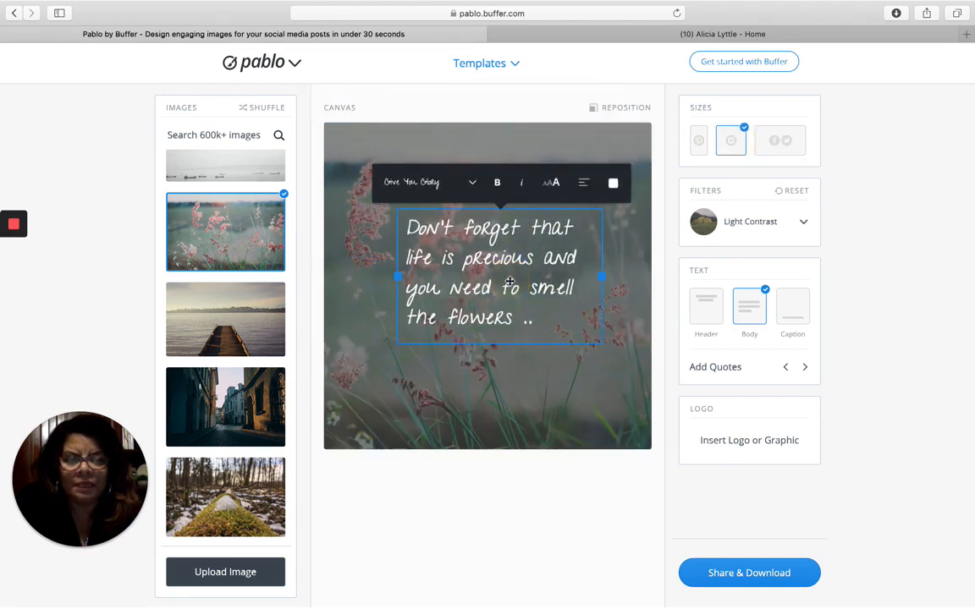
click(602, 205)
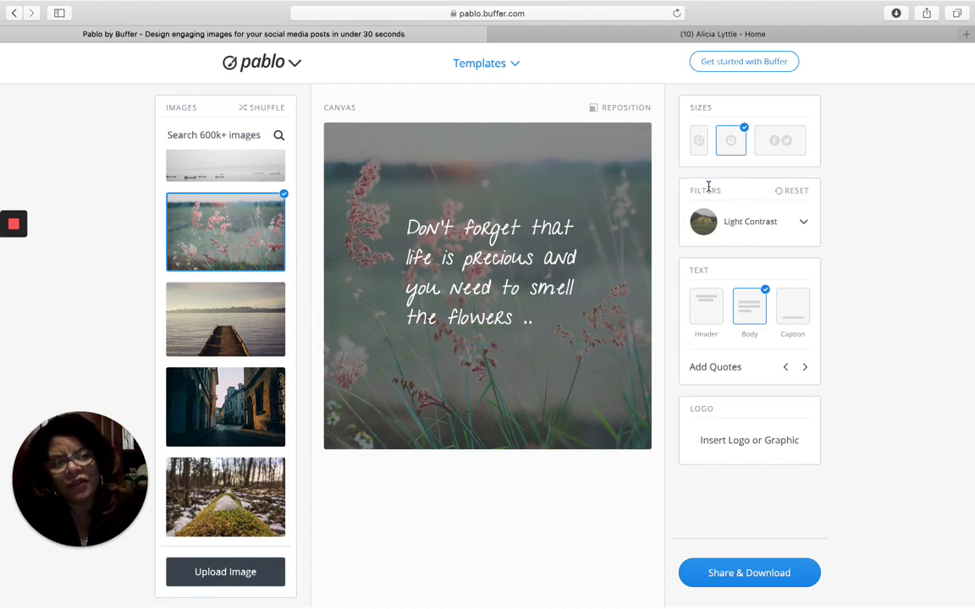
- Set the photo filter to None and move the quote to the top-right
click(763, 224)
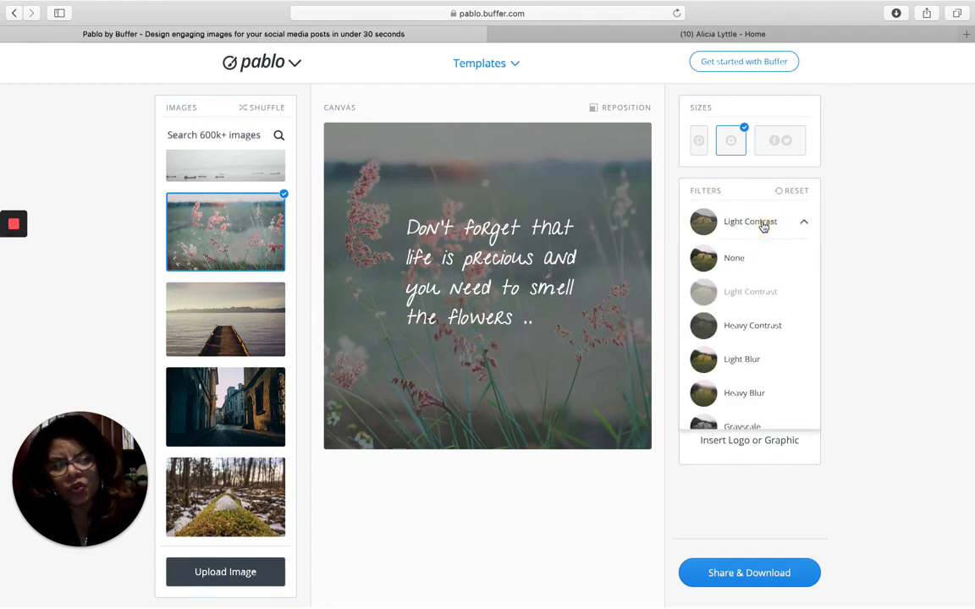
click(718, 258)
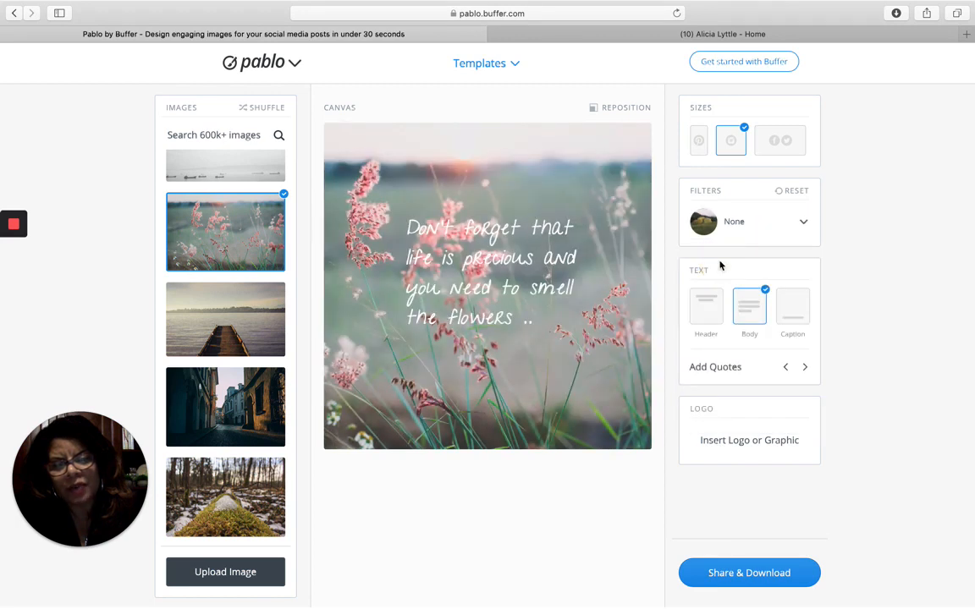
drag(542, 275, 591, 188)
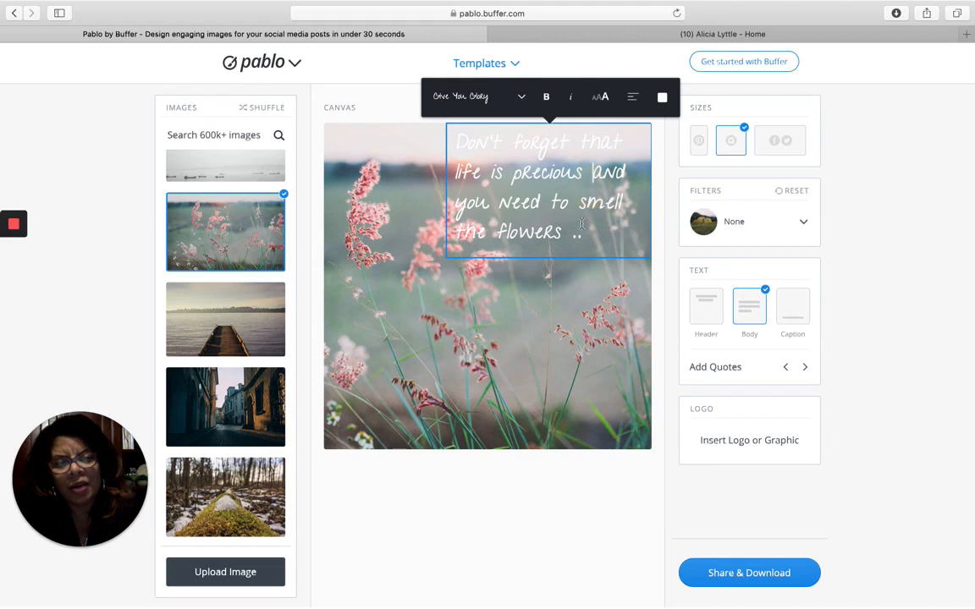
- Select the whole quote and change its text colour to black
drag(580, 225, 446, 136)
click(663, 98)
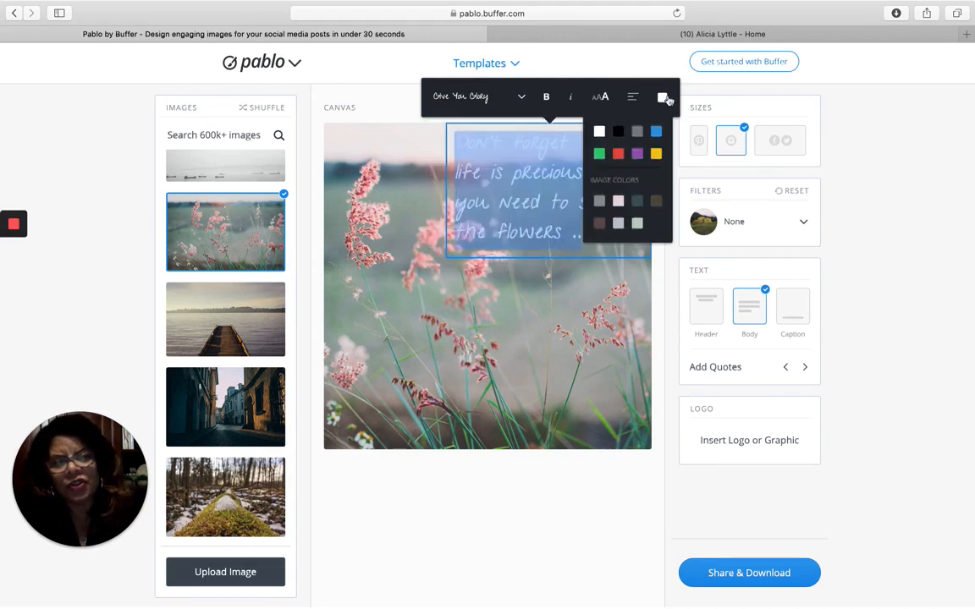
click(664, 98)
click(663, 99)
click(663, 99)
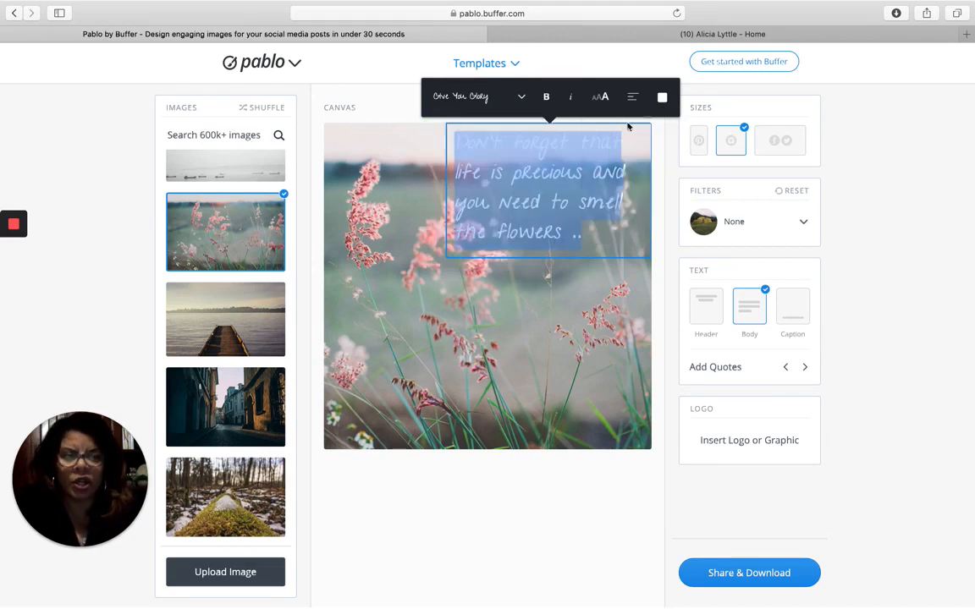
click(662, 102)
click(662, 99)
click(663, 100)
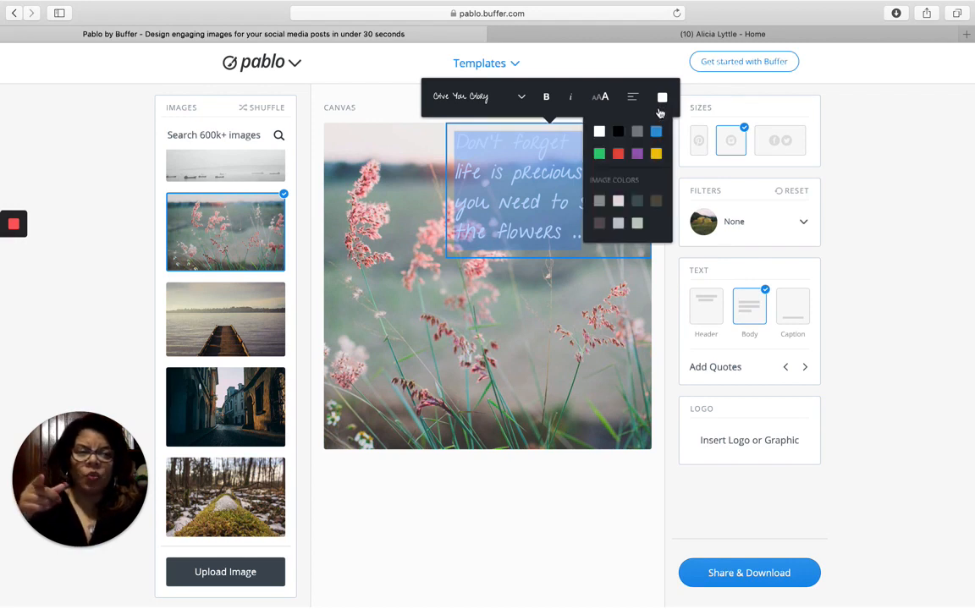
click(656, 132)
click(618, 131)
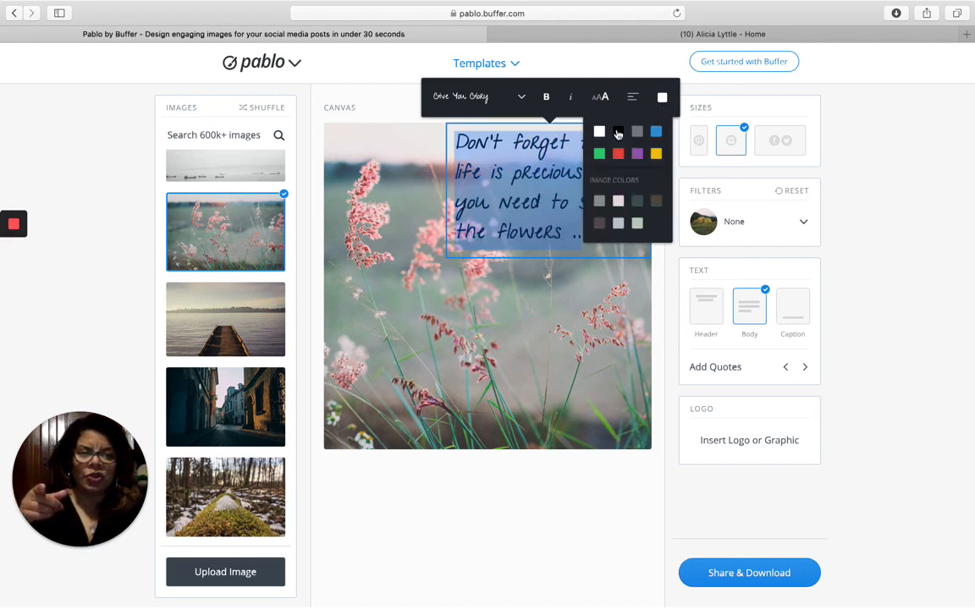
click(587, 280)
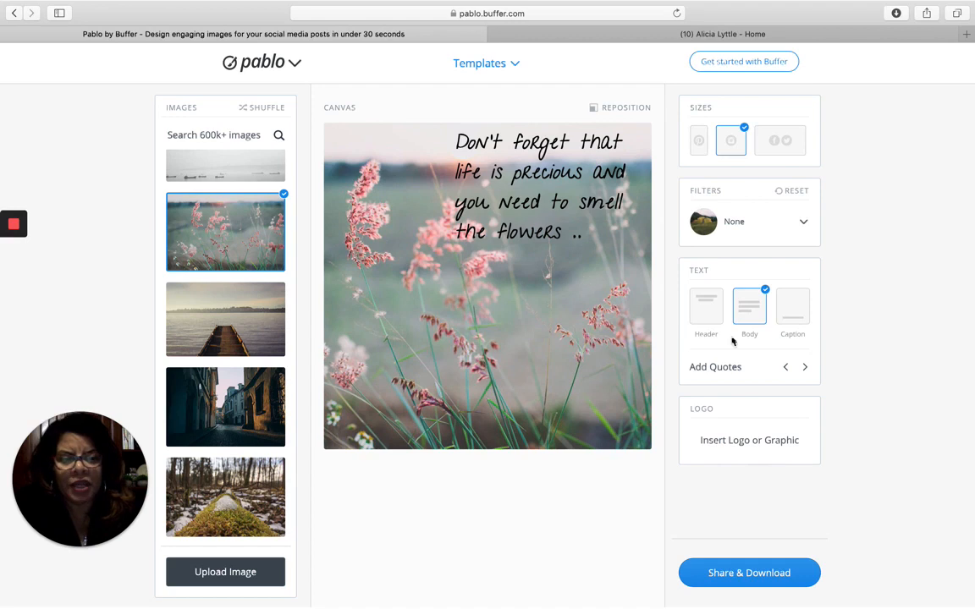
- Try the Light Contrast, Heavy Contrast, Light Blur and Heavy Blur filters on the photo
click(803, 221)
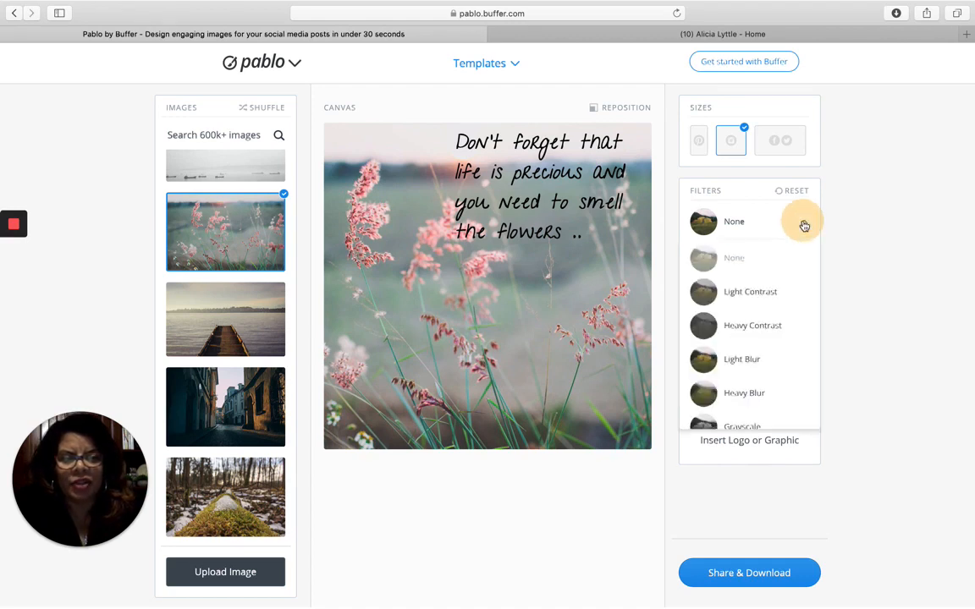
click(764, 288)
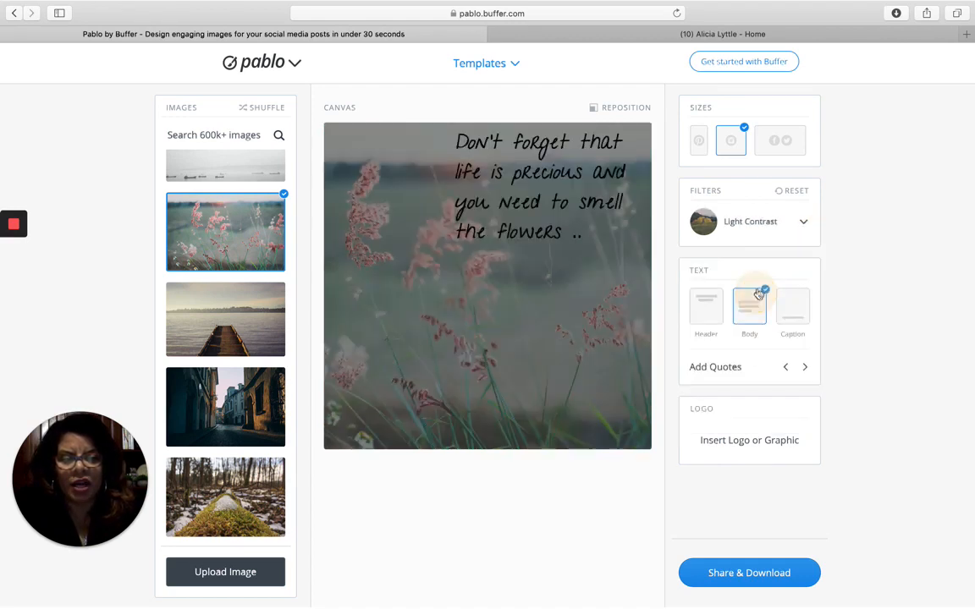
click(803, 222)
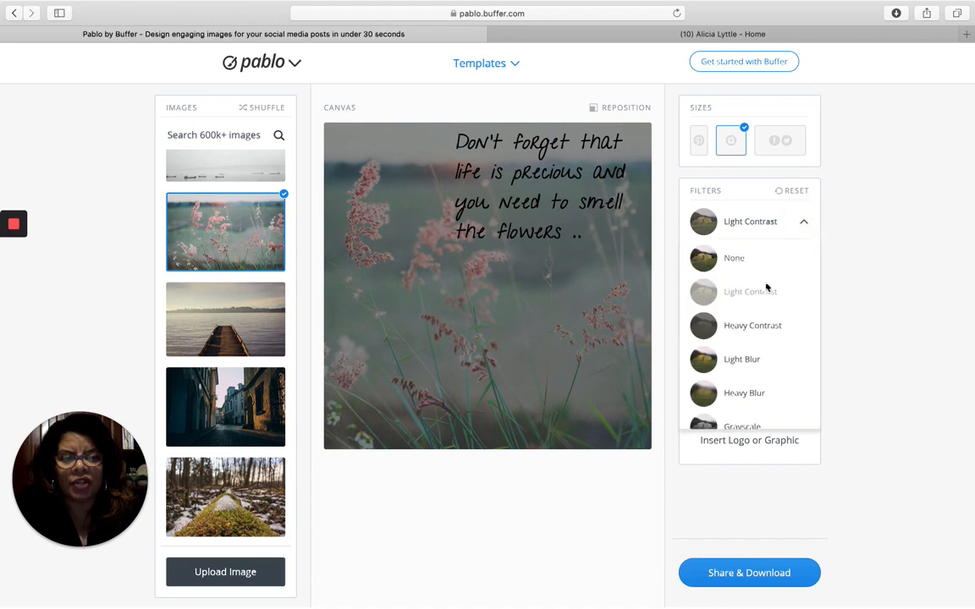
click(747, 330)
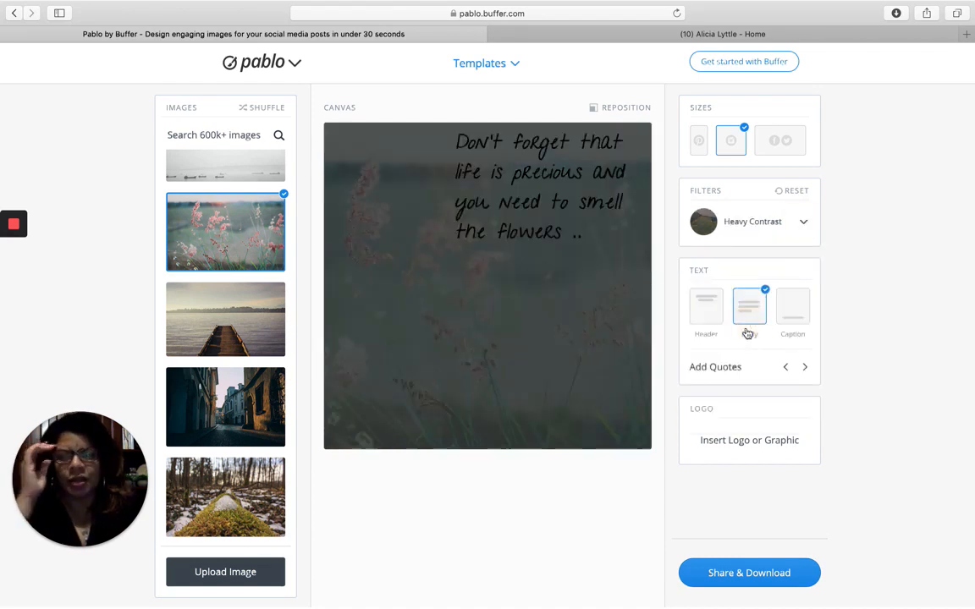
click(807, 223)
click(744, 369)
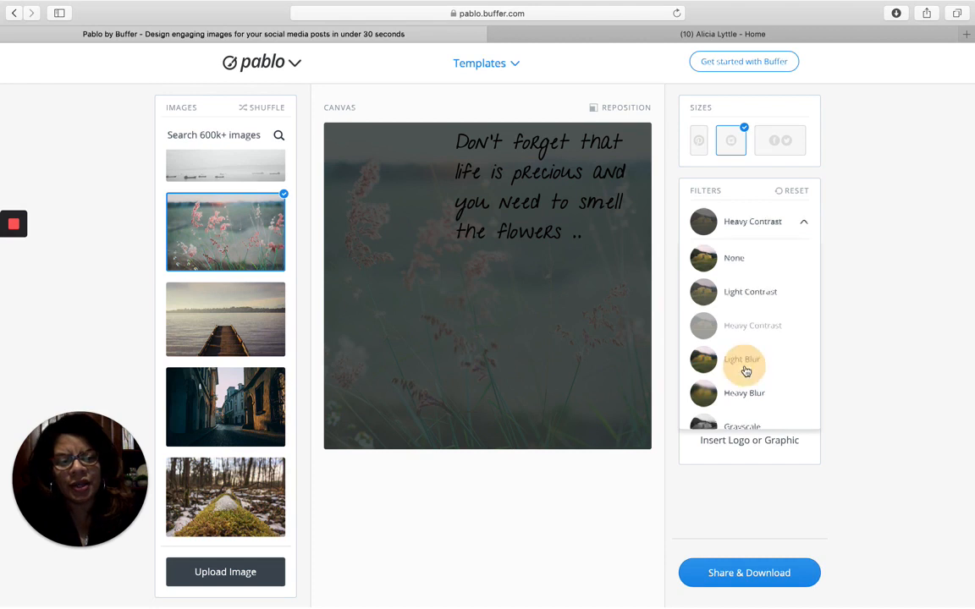
click(804, 221)
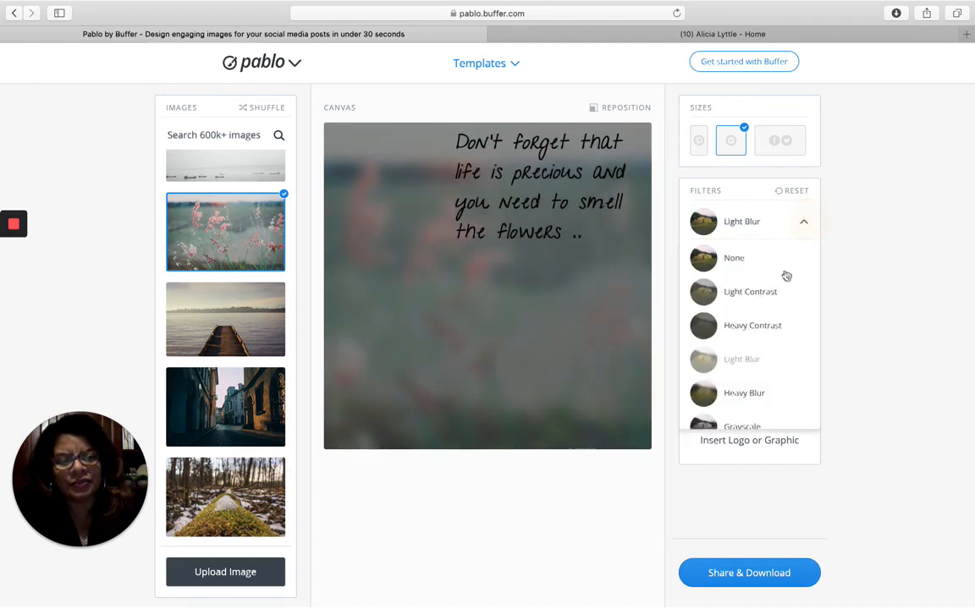
click(747, 396)
- Try Grayscale, Blur Grayscale, Red Tint and Green Tint, then apply the Blue Tint filter
click(804, 225)
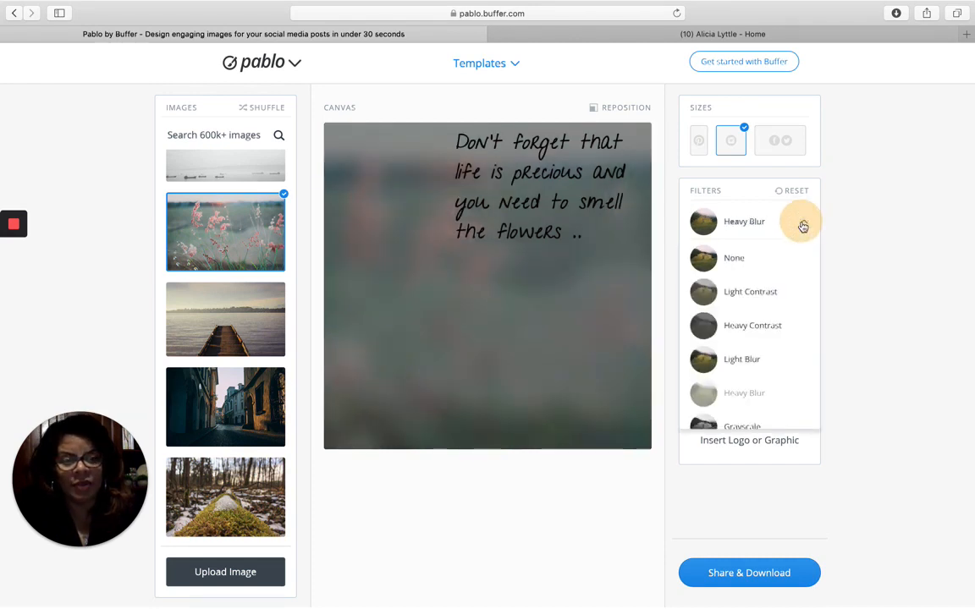
scroll(744, 344, down, 3)
click(742, 306)
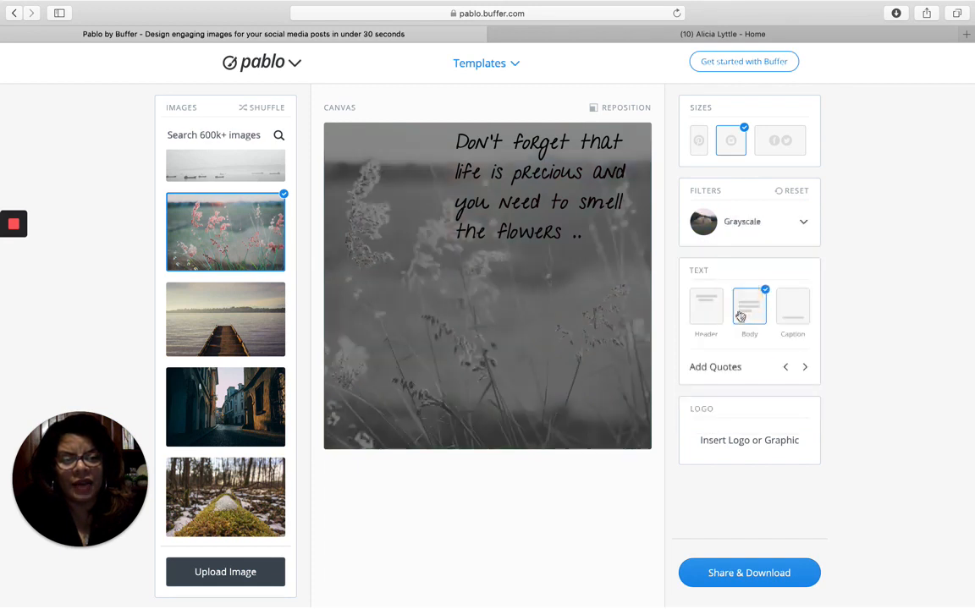
click(801, 223)
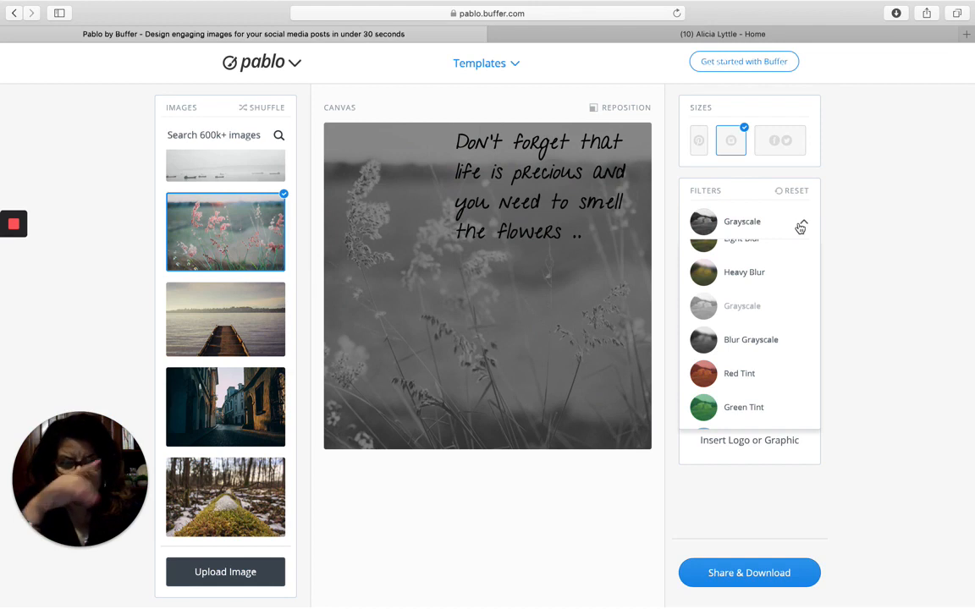
click(757, 341)
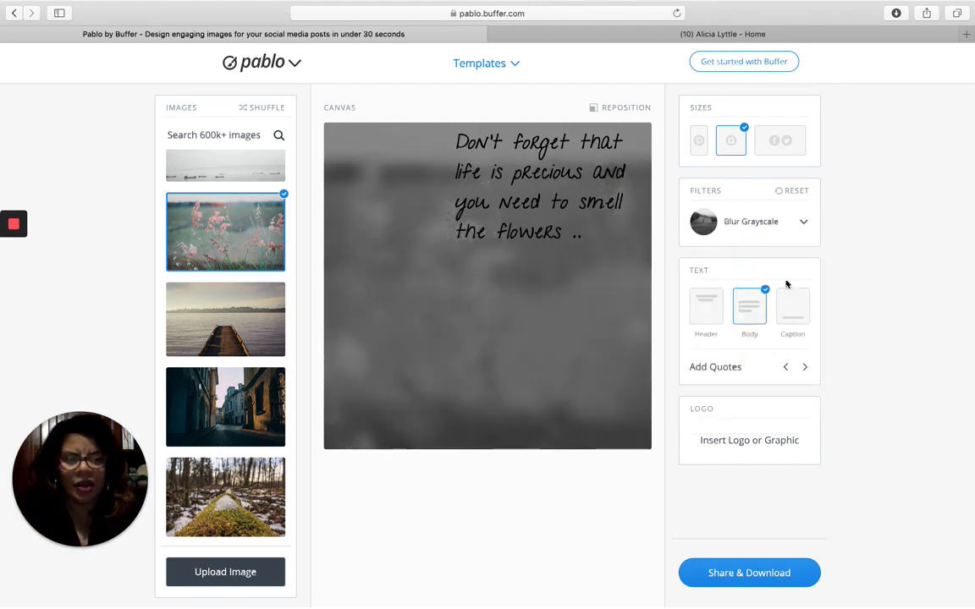
click(803, 235)
click(745, 379)
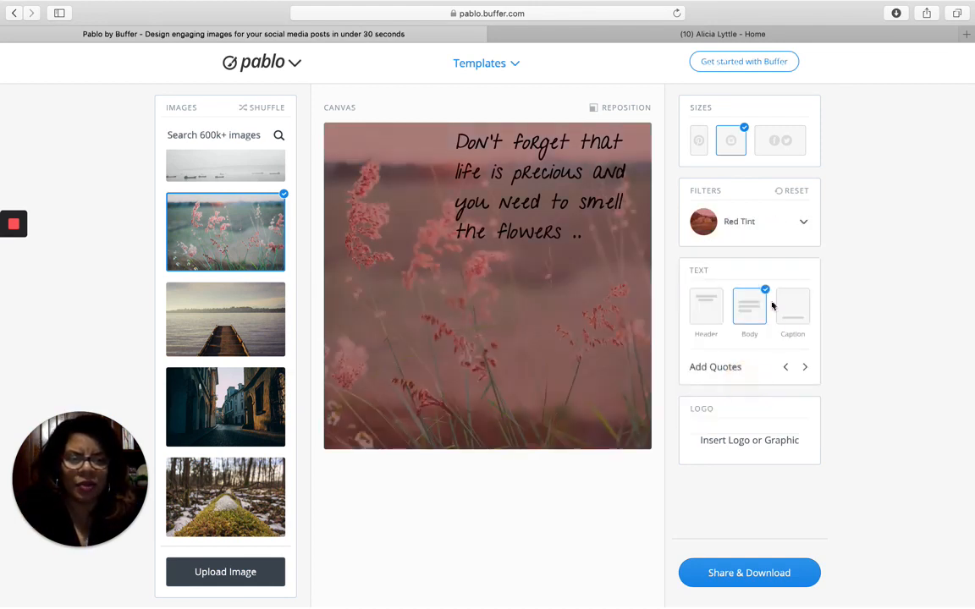
click(800, 231)
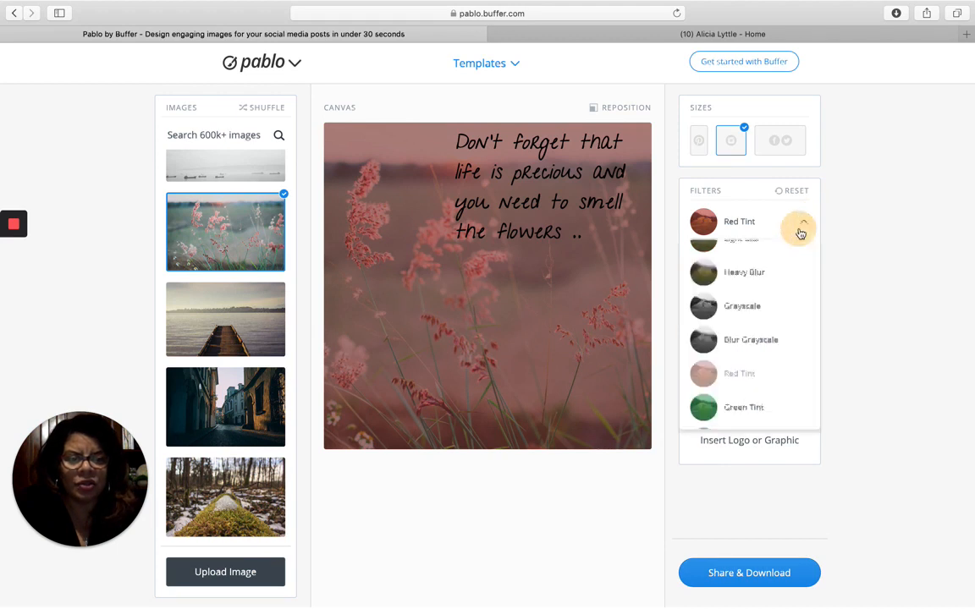
click(749, 407)
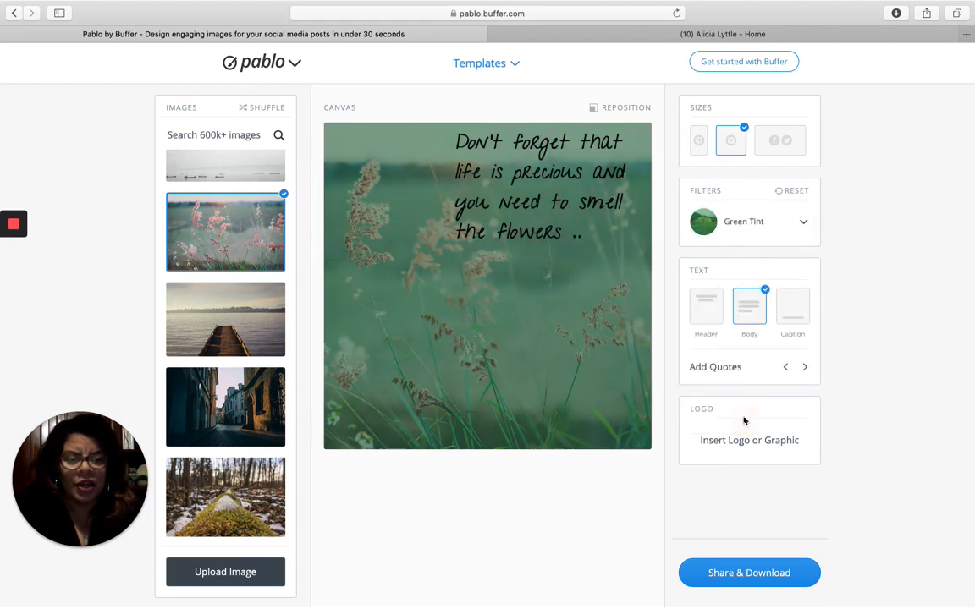
click(804, 226)
scroll(780, 323, down, 1)
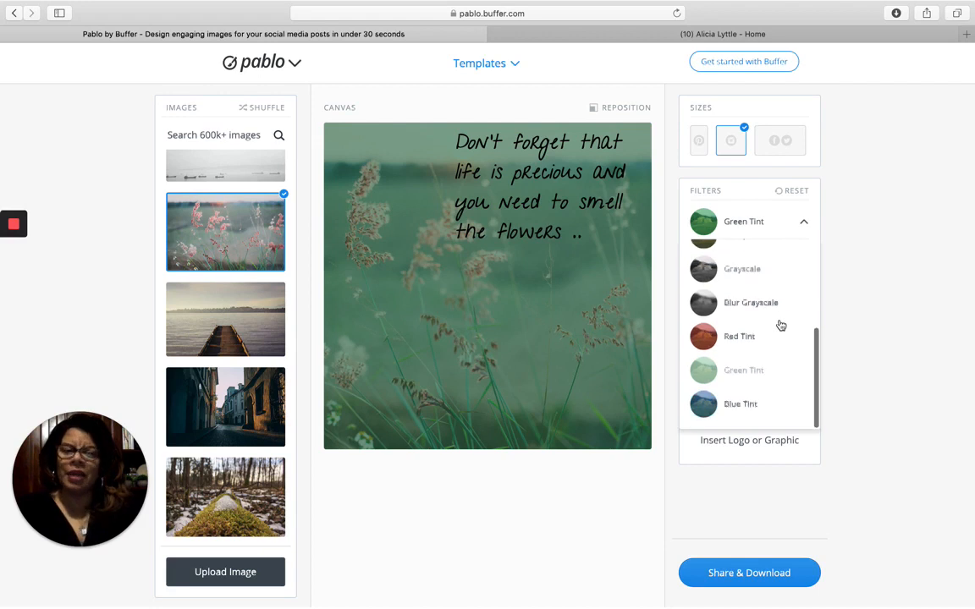
click(739, 408)
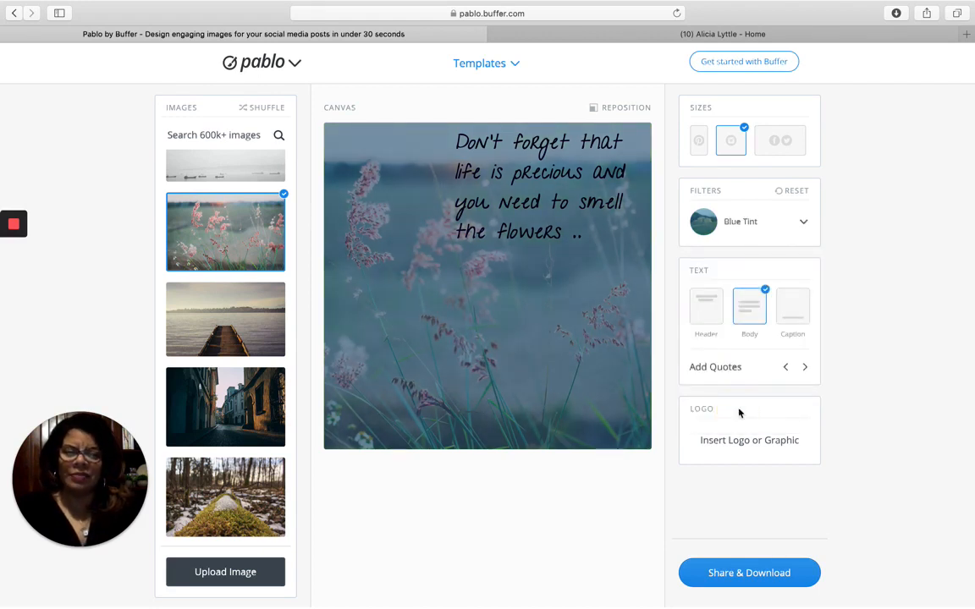
- Select all of the quote's text and colour it white
click(489, 152)
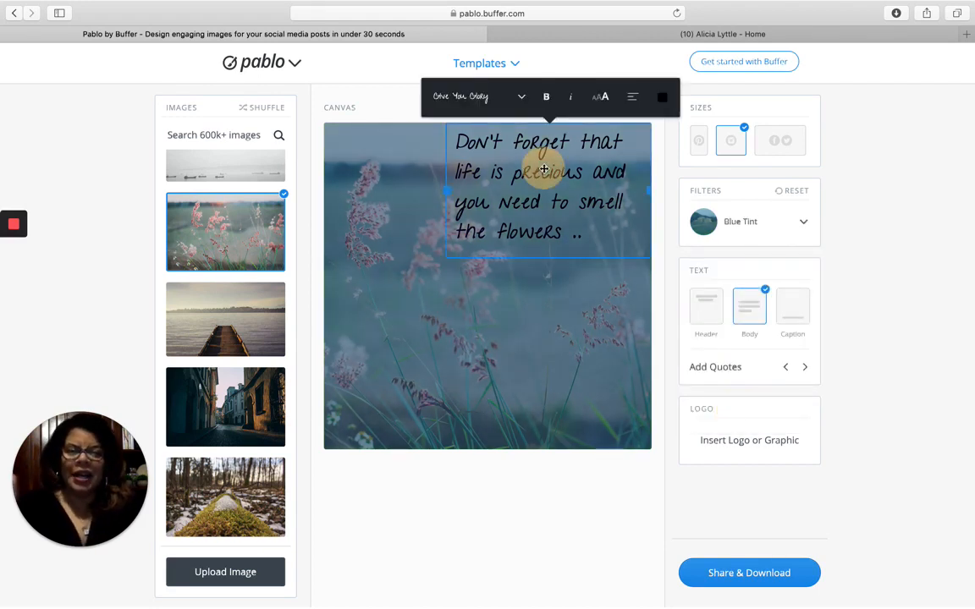
click(579, 239)
drag(565, 230, 450, 129)
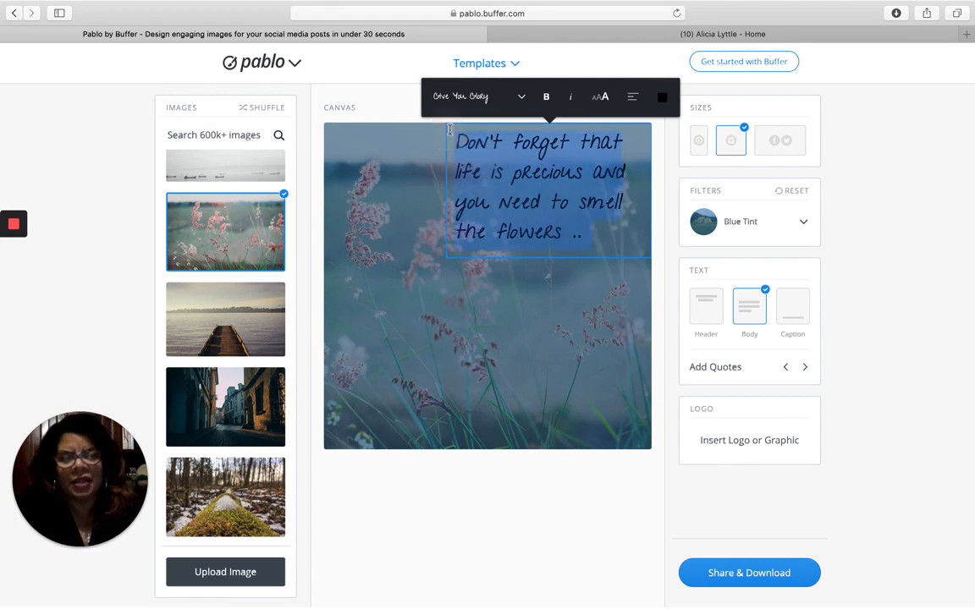
click(662, 98)
click(600, 129)
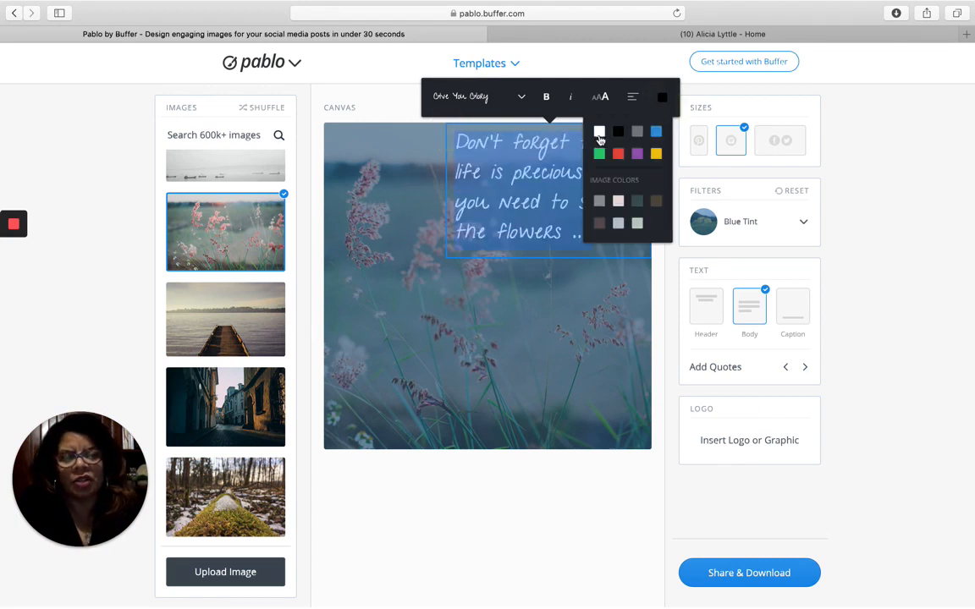
click(573, 268)
- Widen the quote box to the image's left edge and move the quote near the top
click(562, 203)
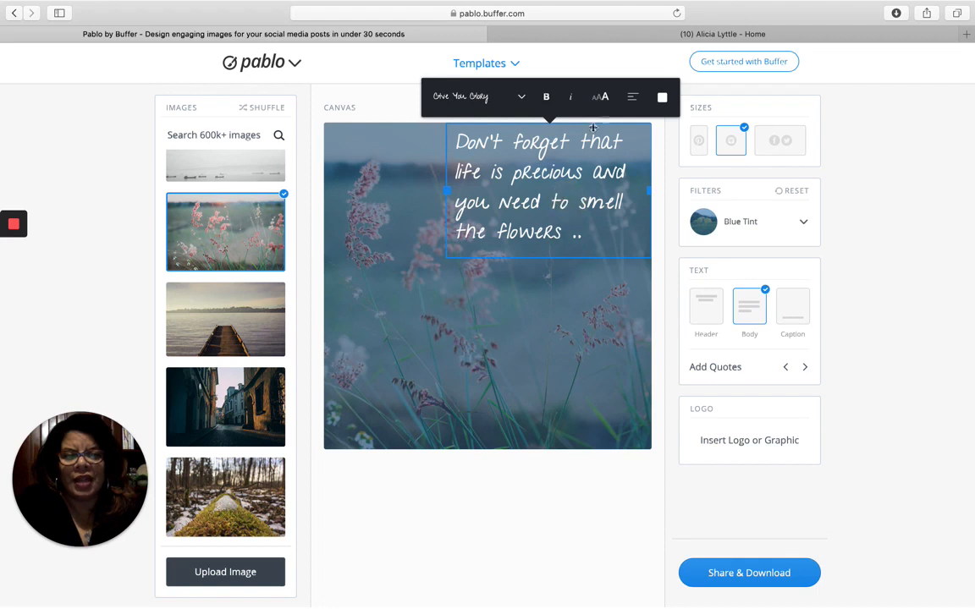
click(438, 189)
drag(439, 189, 446, 423)
click(480, 244)
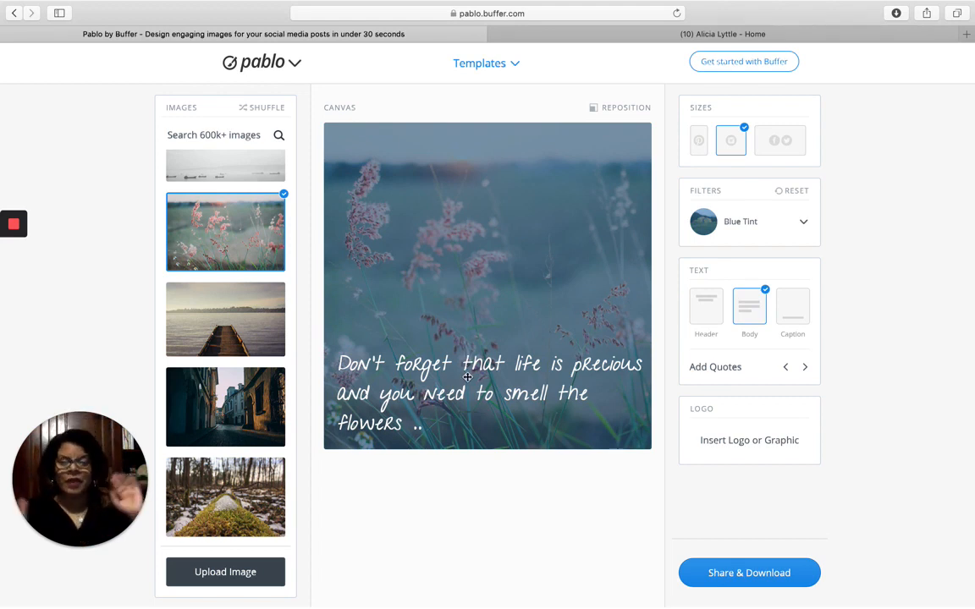
drag(467, 376, 485, 210)
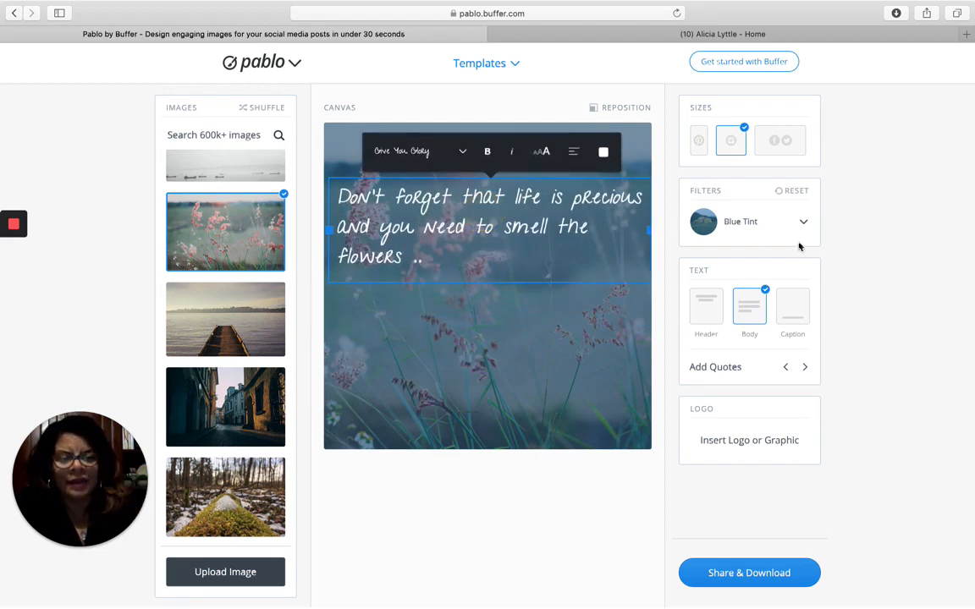
- Add a header, toggle the body quote off and back on, and enable the caption
click(705, 308)
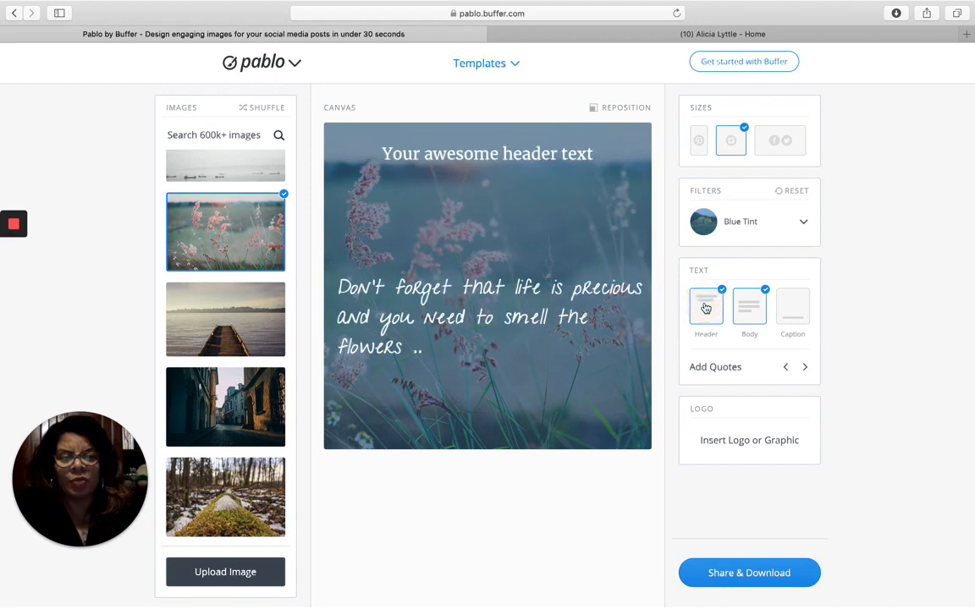
click(746, 326)
click(746, 326)
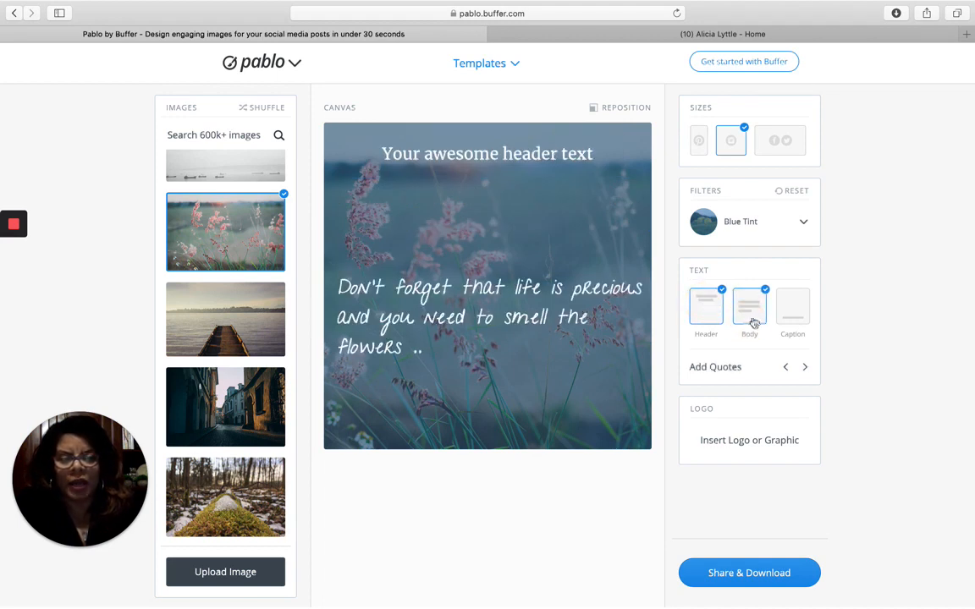
click(790, 308)
- Enter the creator's social media handle as the caption text
click(476, 428)
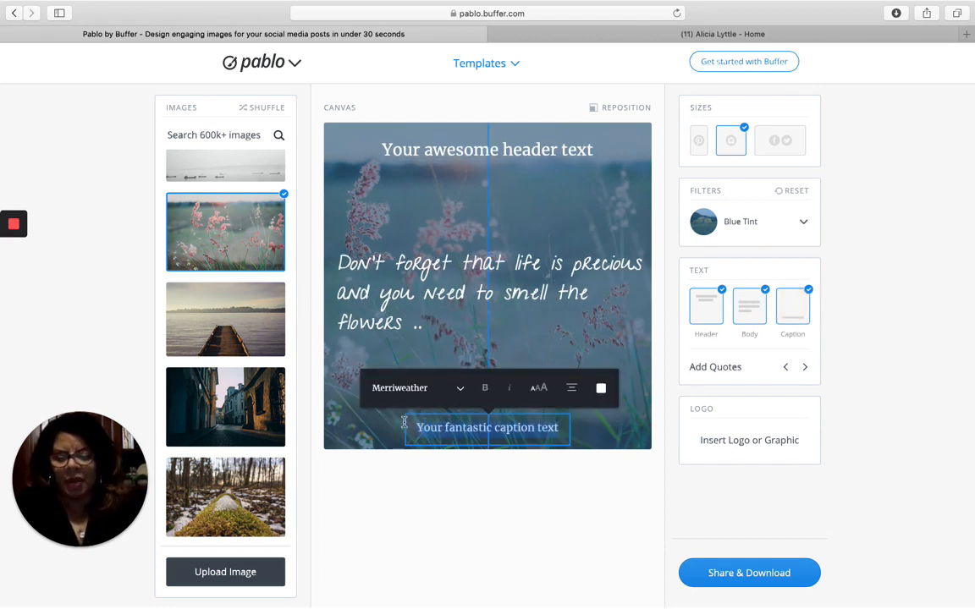
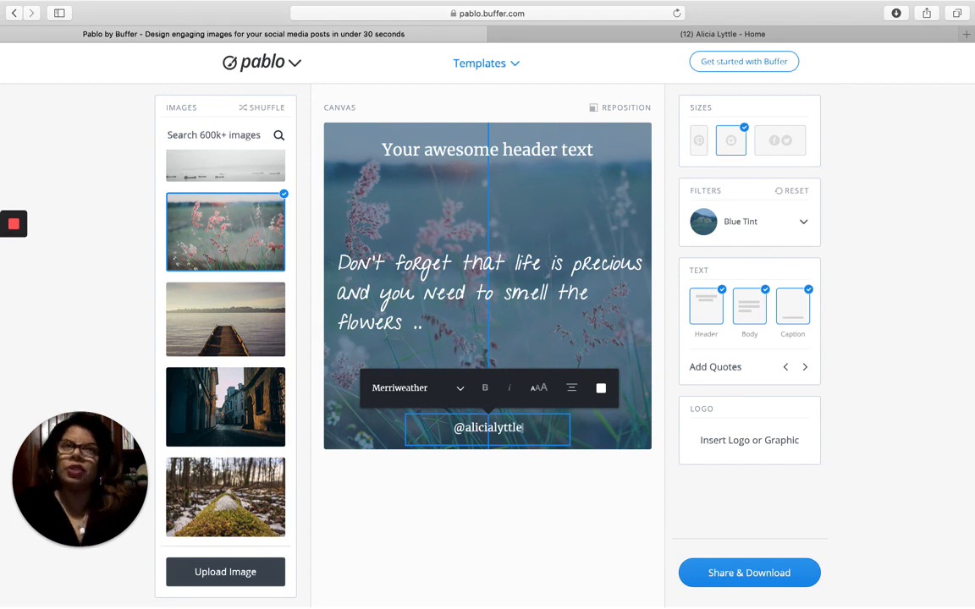
- Remove the header text and nudge the quote slightly higher
click(454, 311)
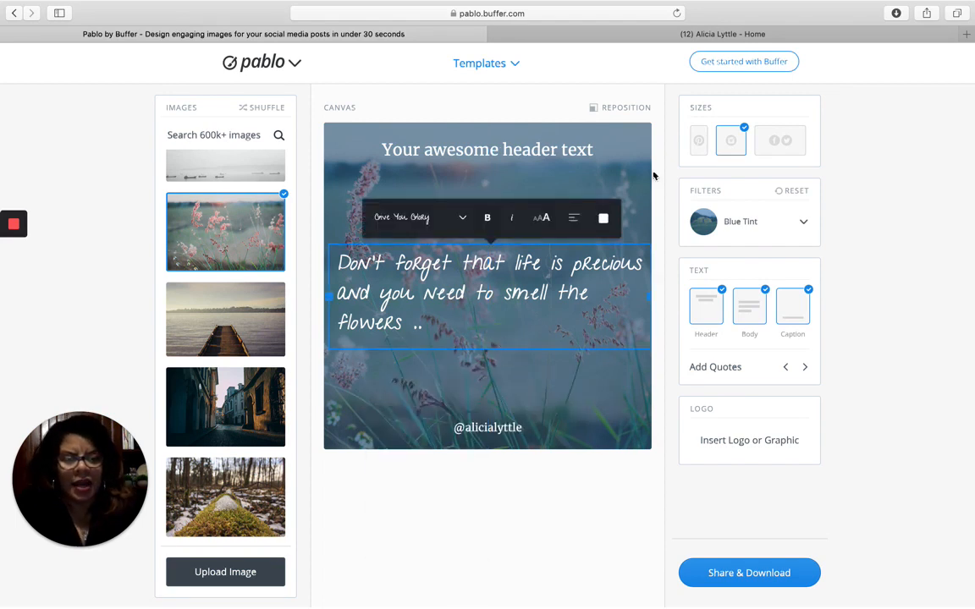
click(535, 151)
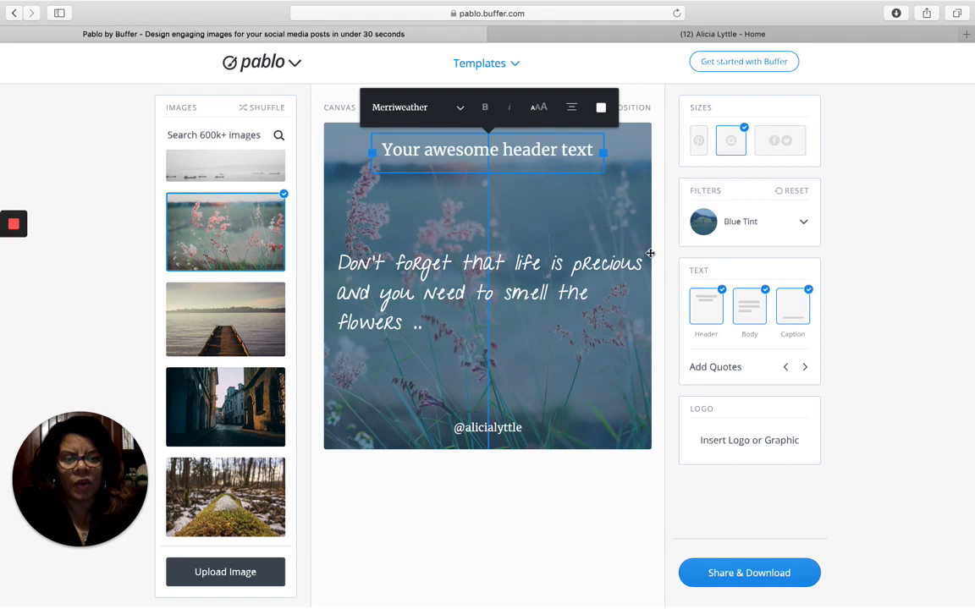
click(713, 309)
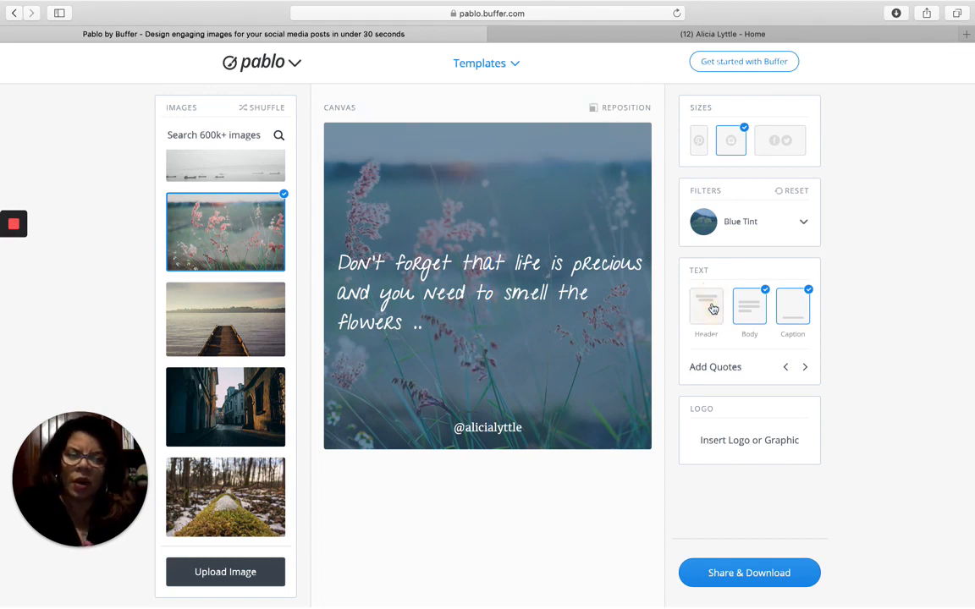
drag(587, 266, 587, 236)
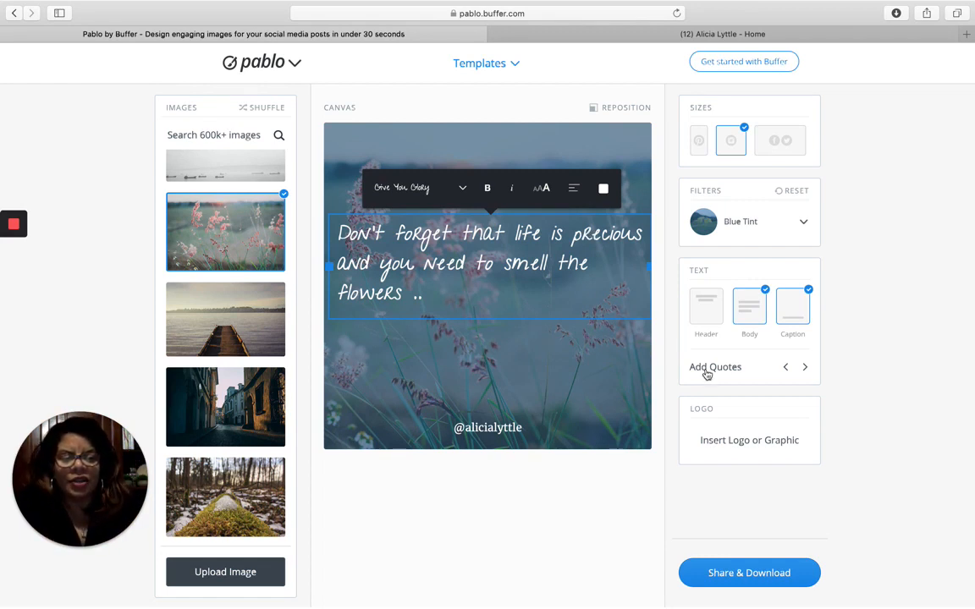
- Swap in the next built-in quote, move it toward the top and set its font to Fredoka One
click(707, 373)
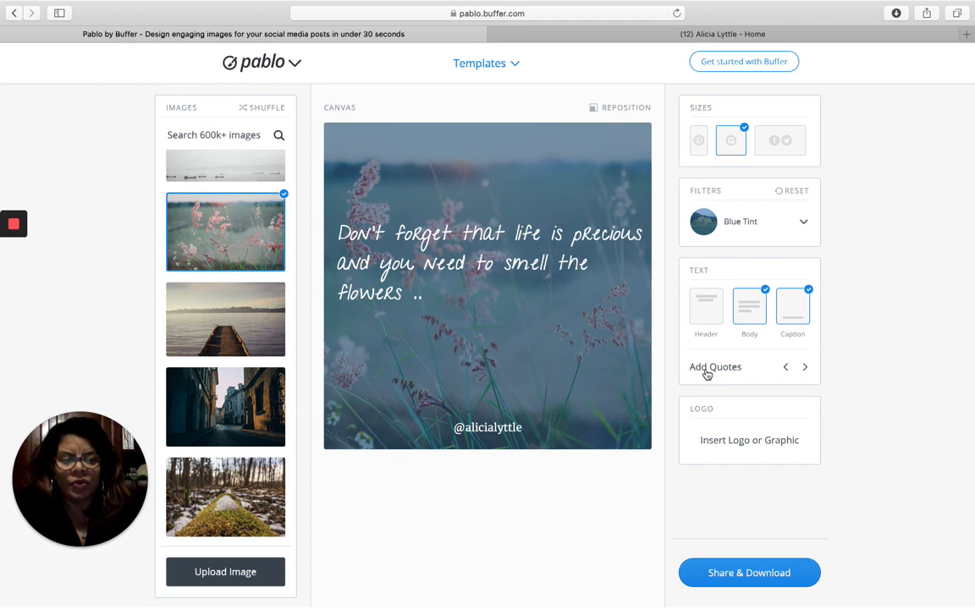
click(705, 369)
click(805, 368)
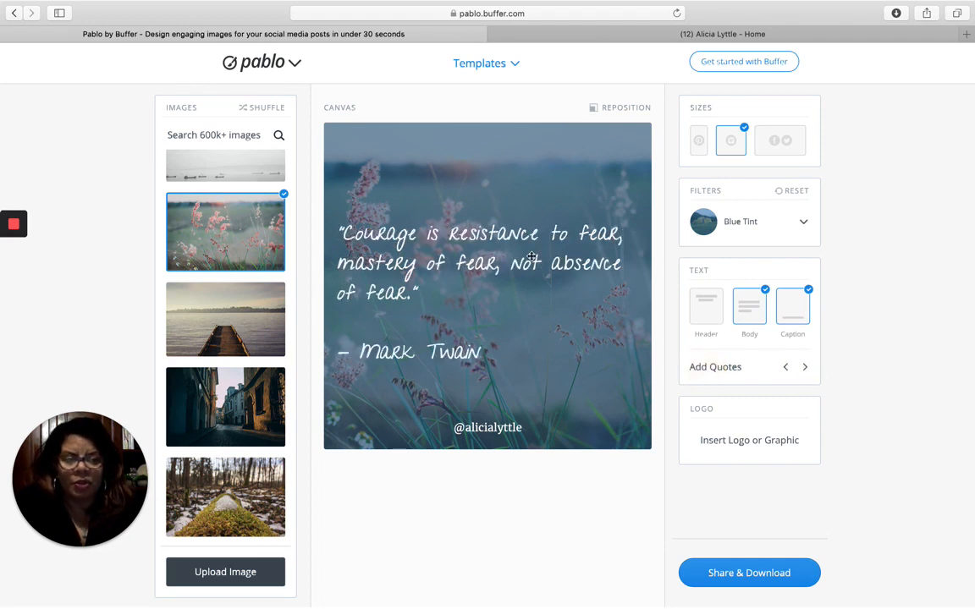
drag(479, 230, 539, 185)
click(386, 113)
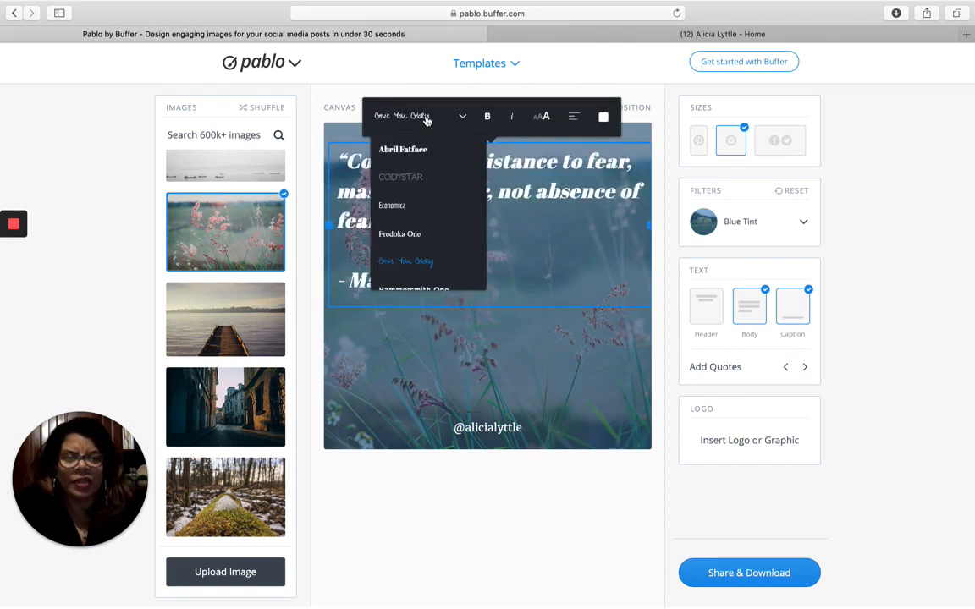
click(406, 236)
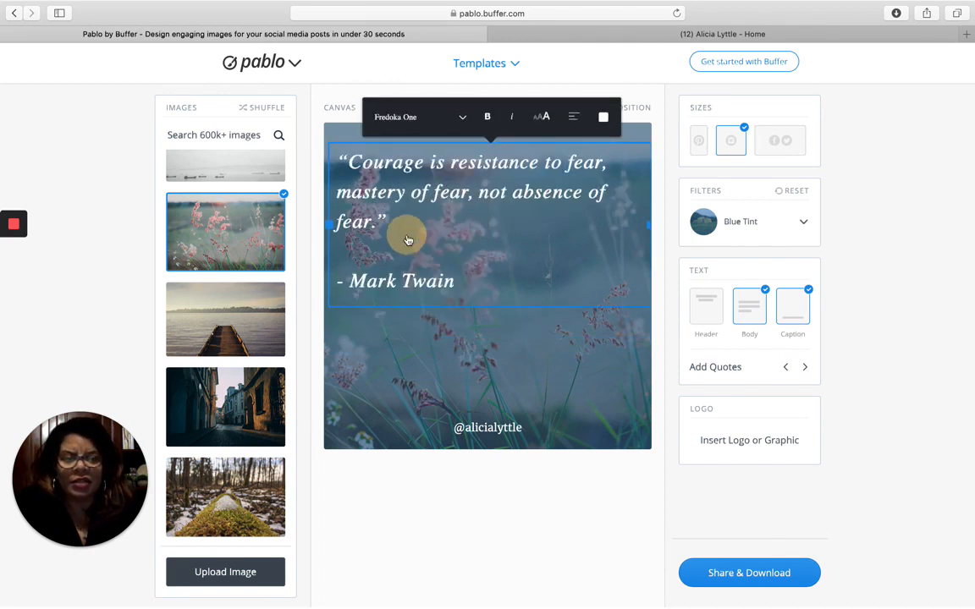
click(535, 380)
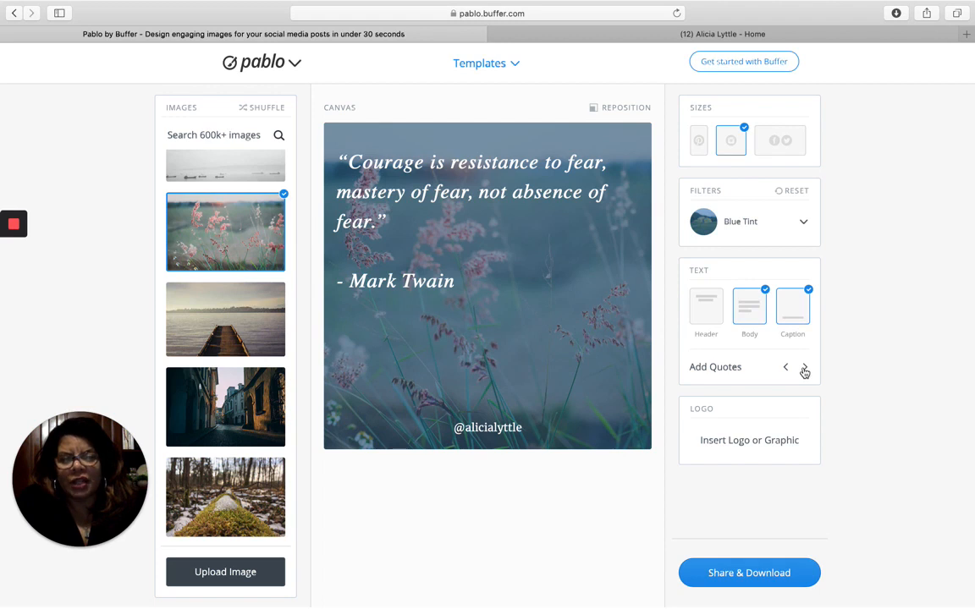
- Cycle through more built-in quotes, return to the Gandhi forgiveness quote and open Share & Download
click(804, 369)
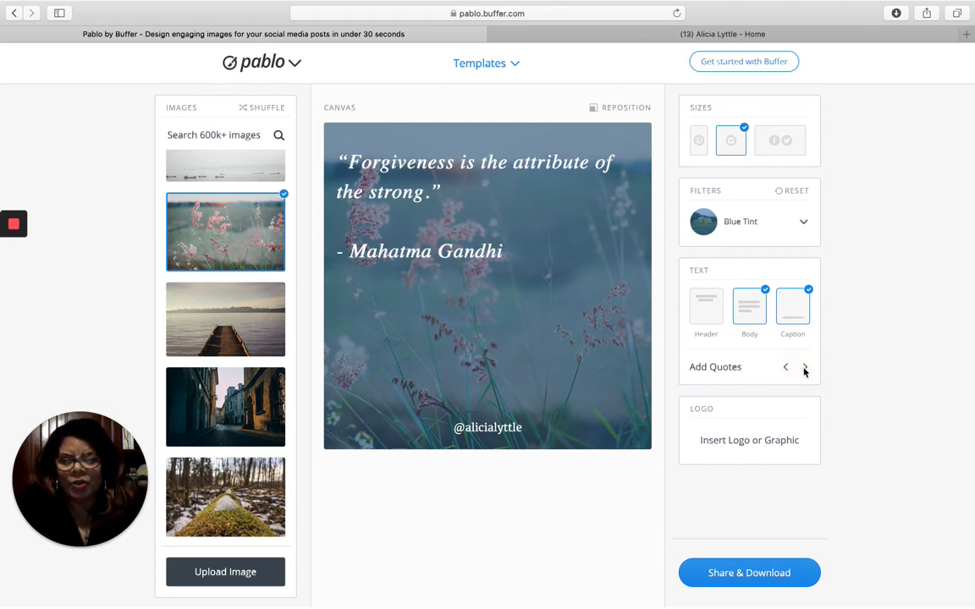
click(805, 369)
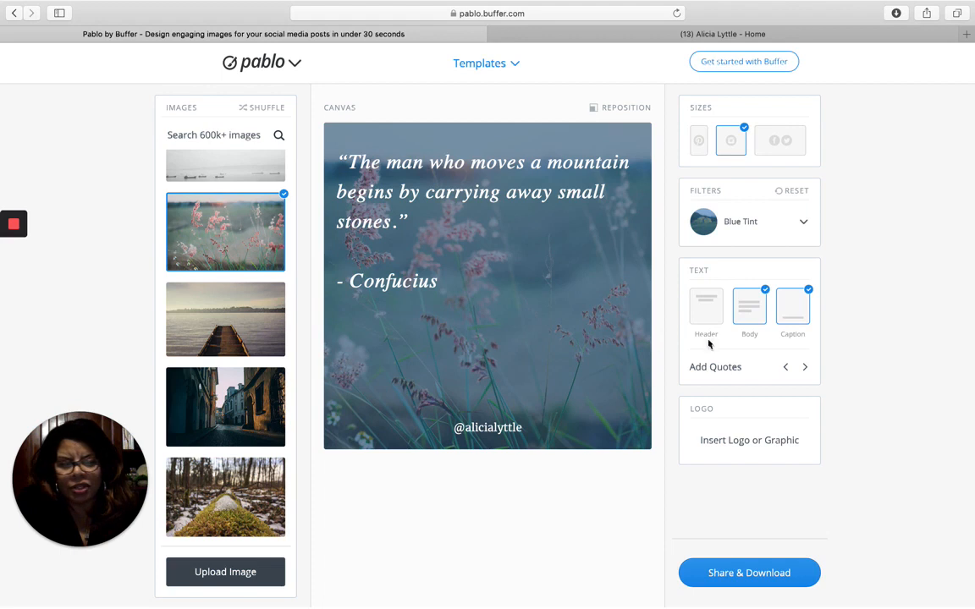
click(785, 367)
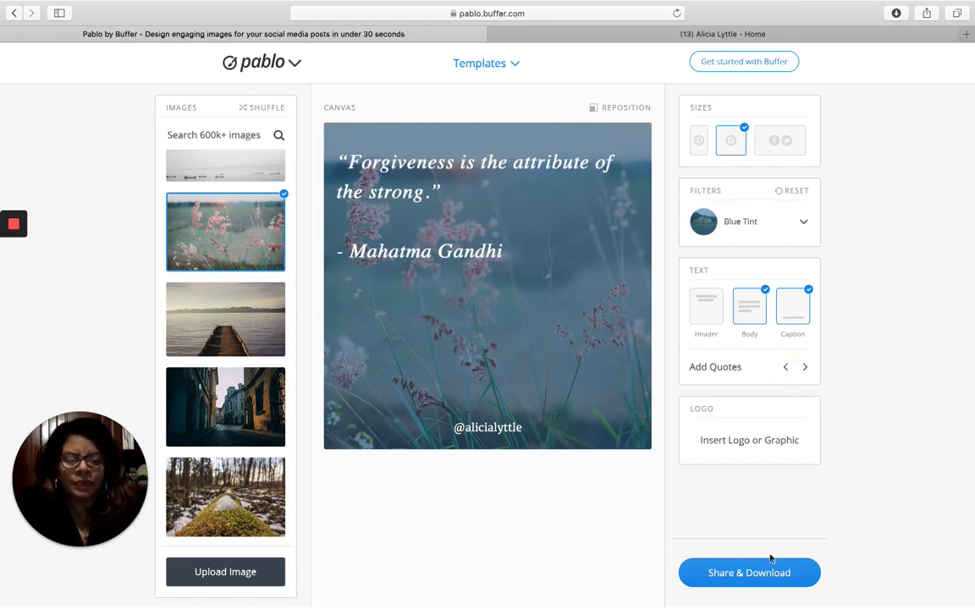
click(740, 572)
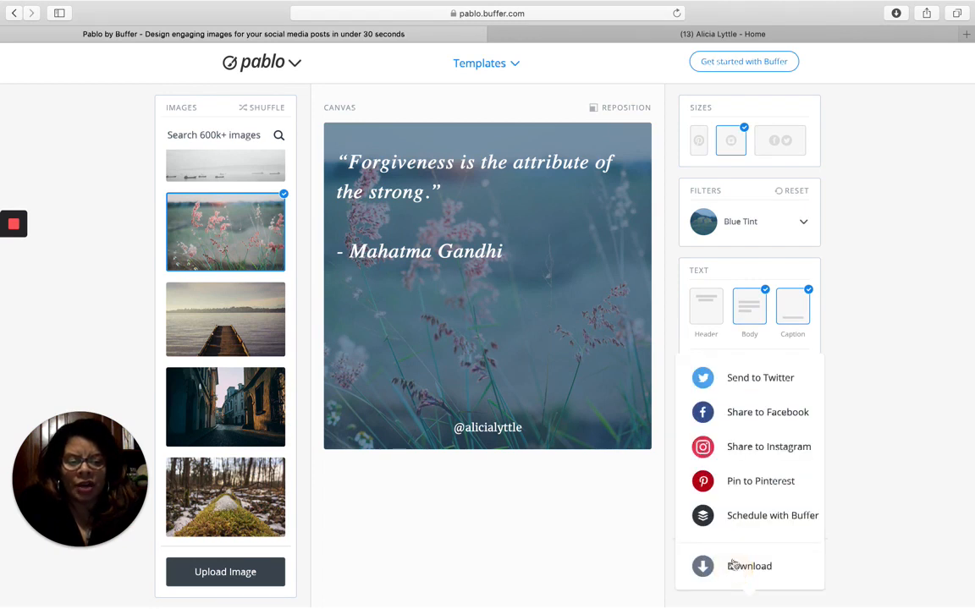
- Download pablo.png, check it full screen in Preview, then return to Pablo in Safari
click(735, 572)
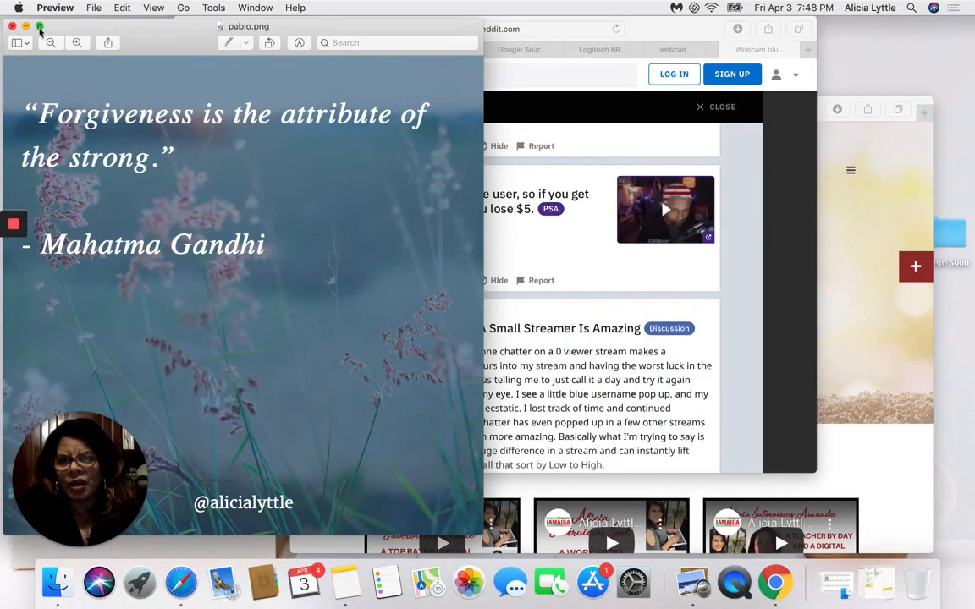
click(39, 27)
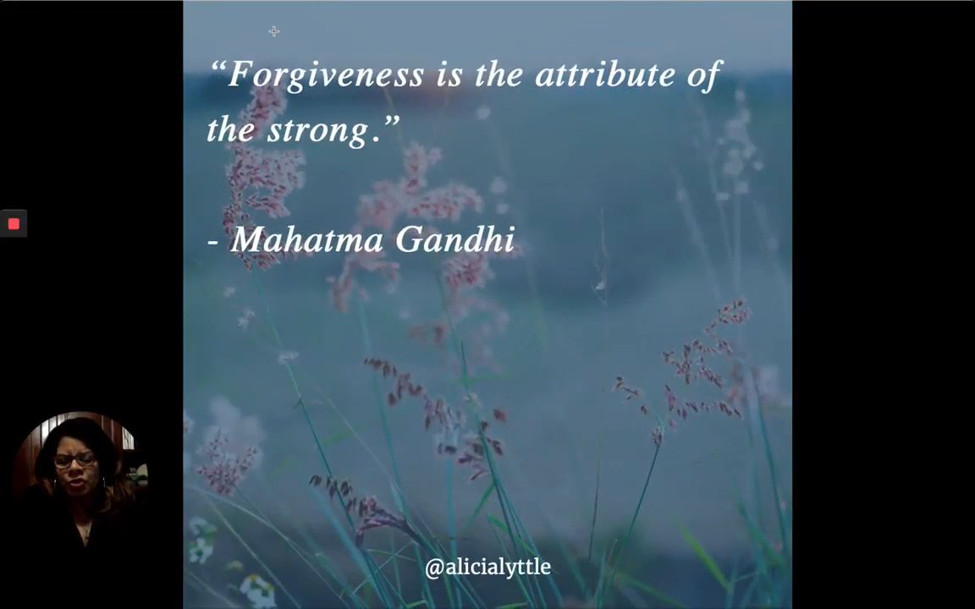
key(Escape)
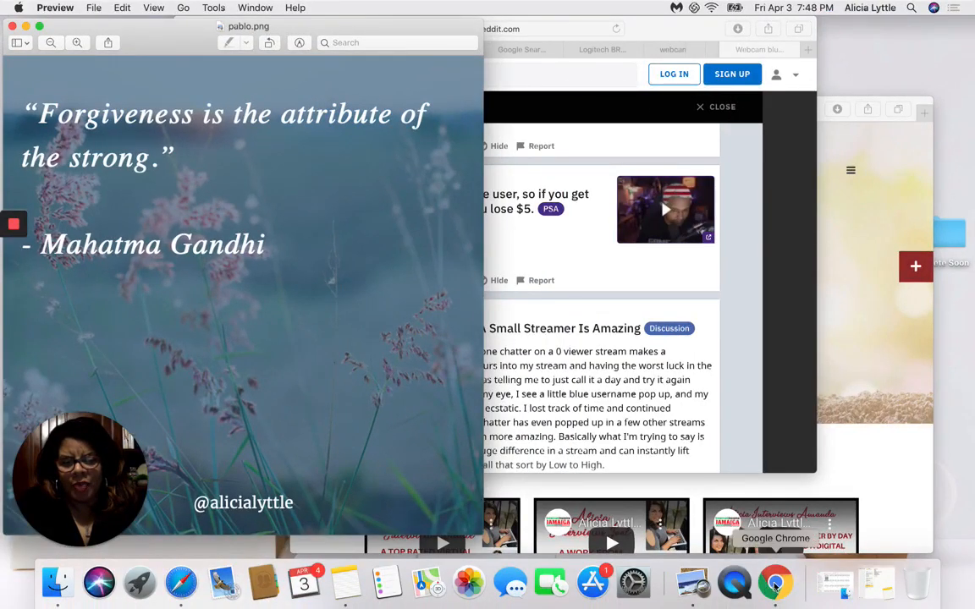
click(182, 581)
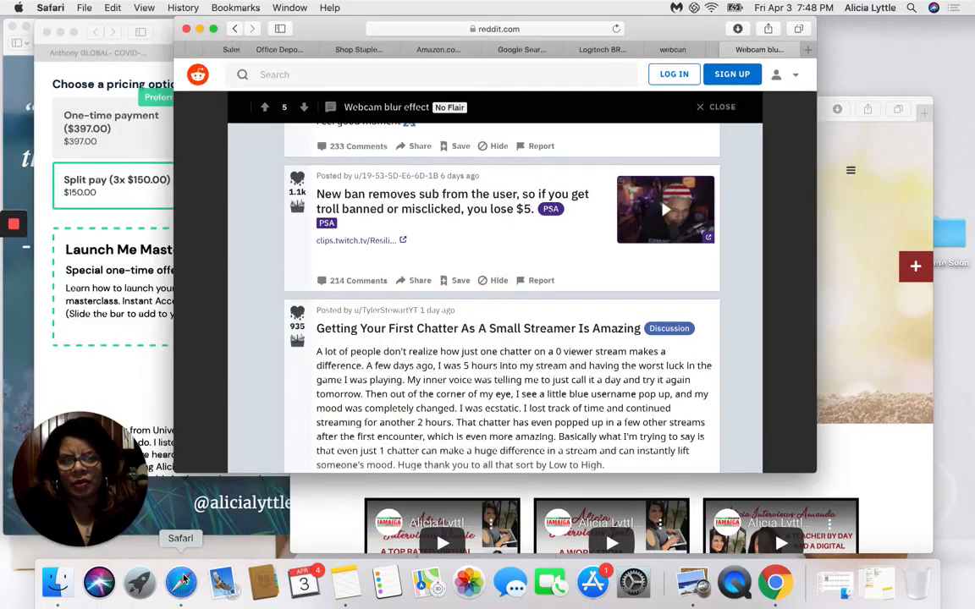
click(181, 585)
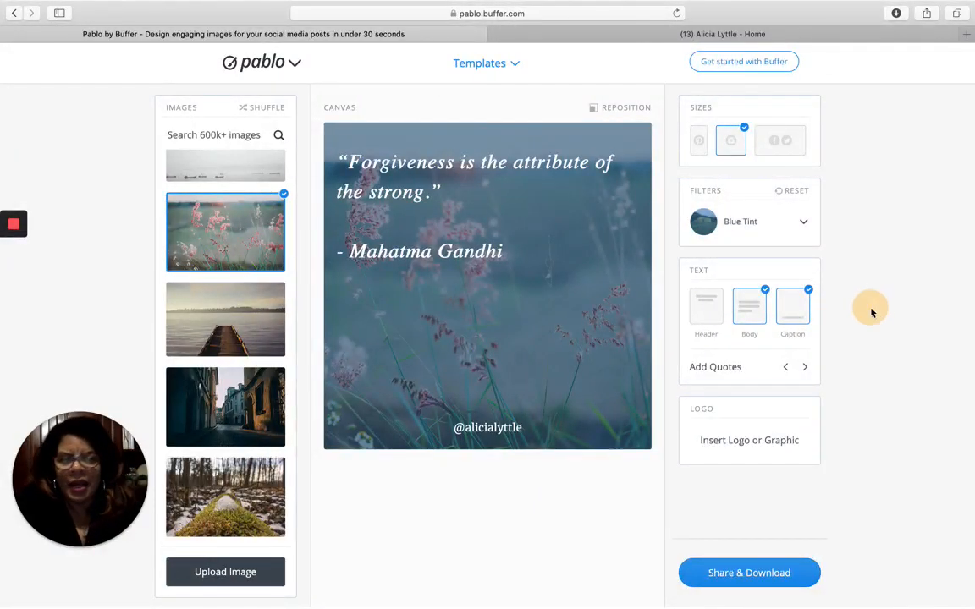
- Swap in the Confucius quote and the snowy mountain background photo
scroll(248, 372, up, 5)
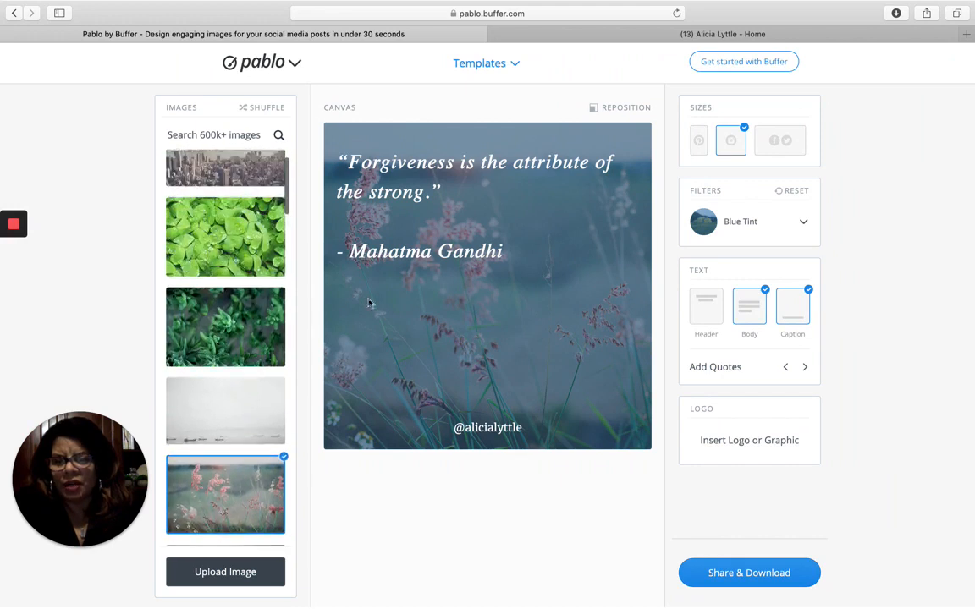
click(805, 367)
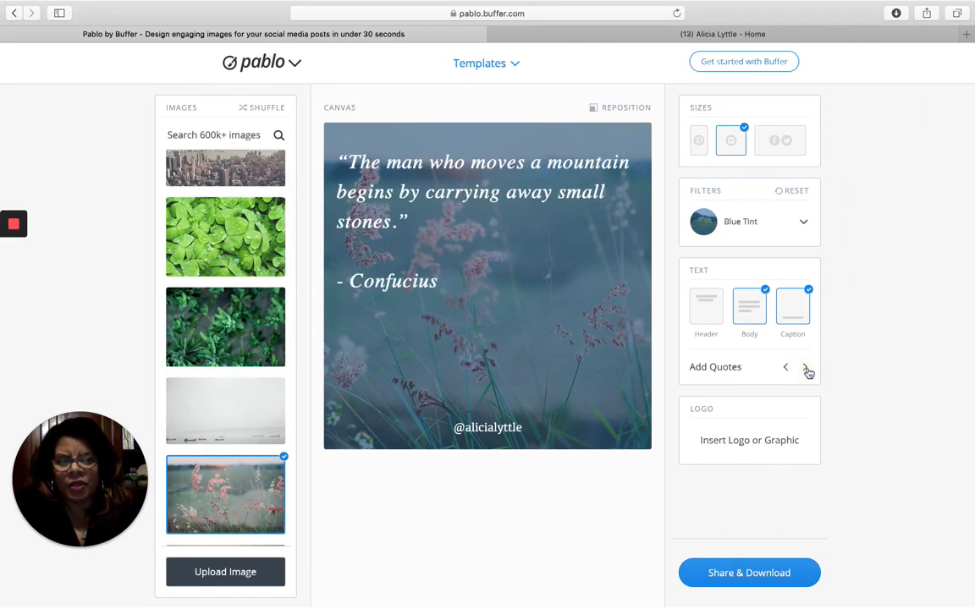
scroll(271, 359, down, 10)
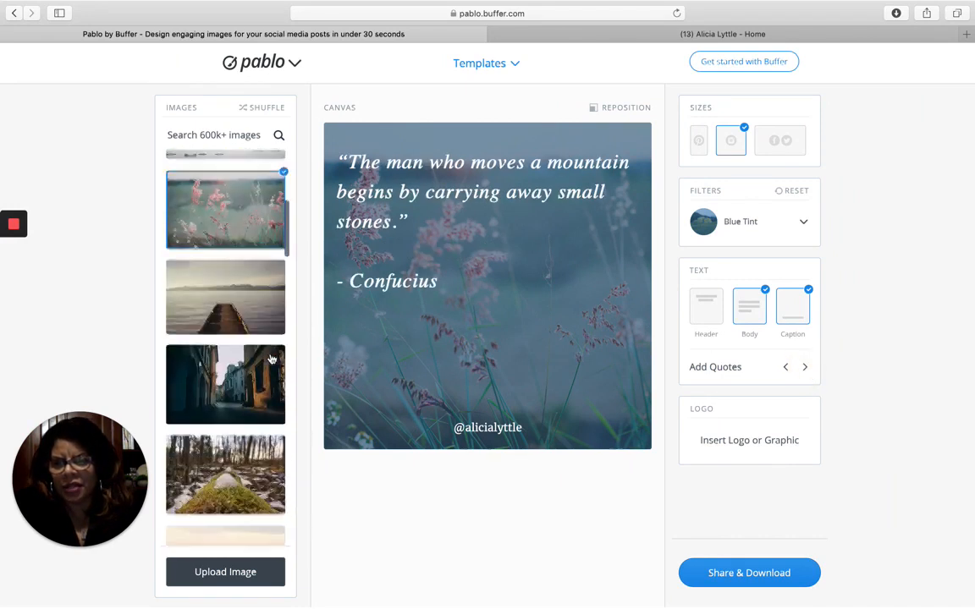
scroll(271, 359, down, 10)
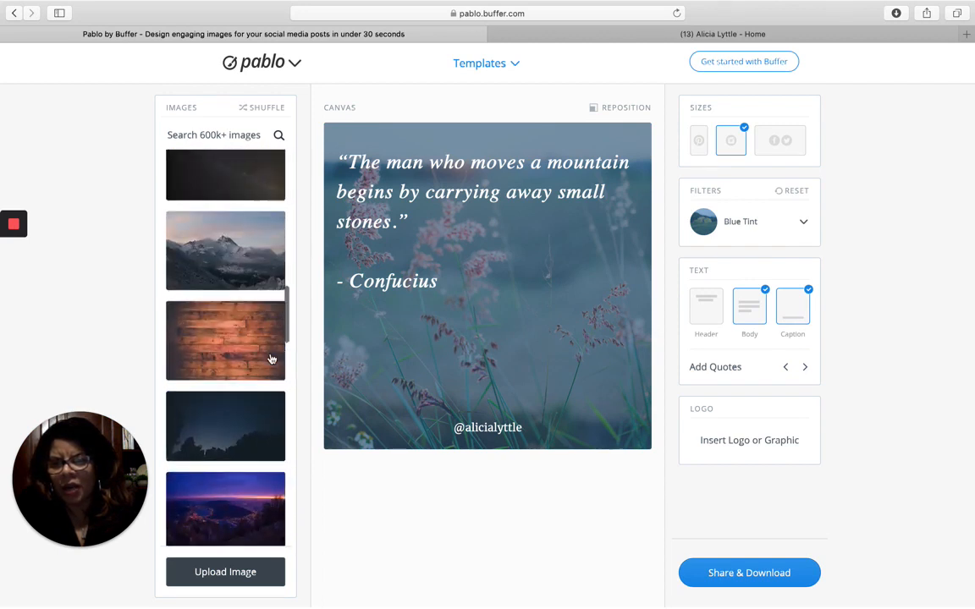
click(222, 214)
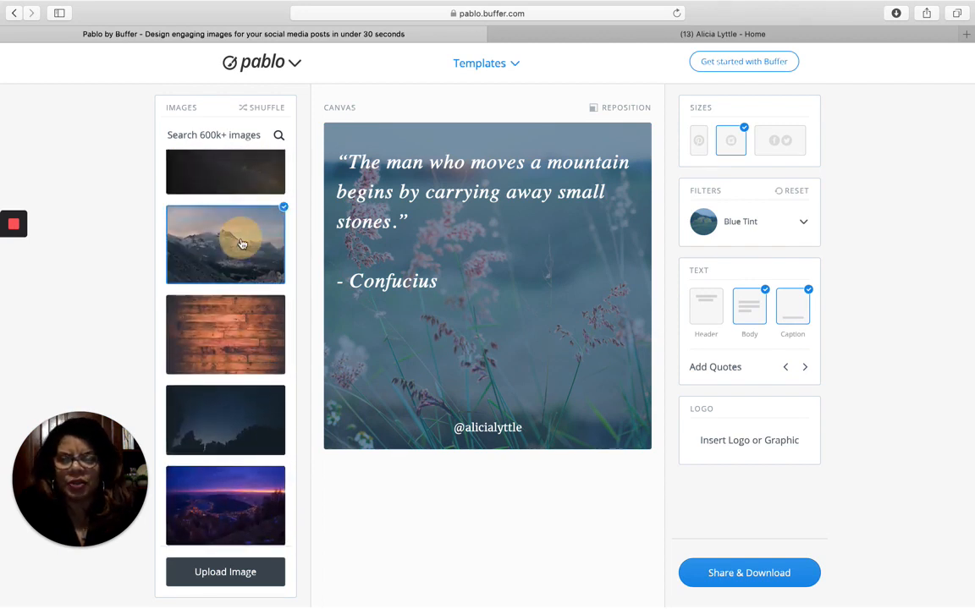
- Try Light Blur and Light Contrast filters, settle on None, and nudge the quote higher
click(431, 186)
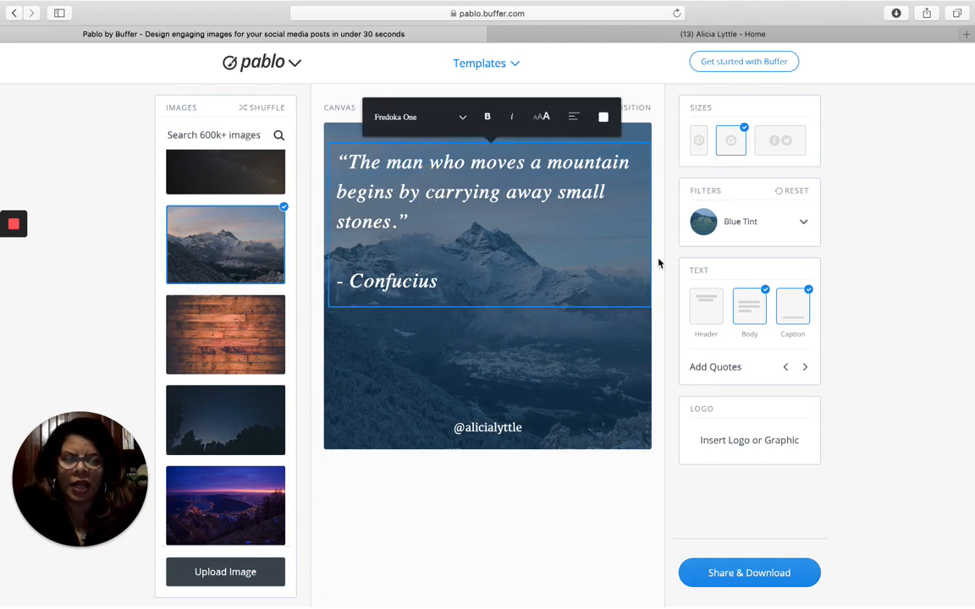
click(750, 225)
scroll(749, 254, up, 2)
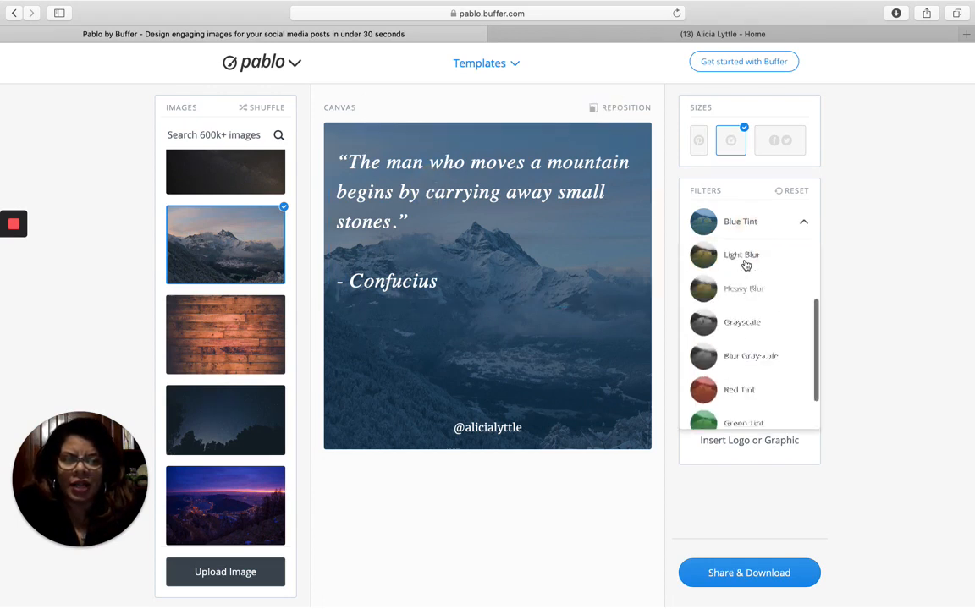
click(745, 260)
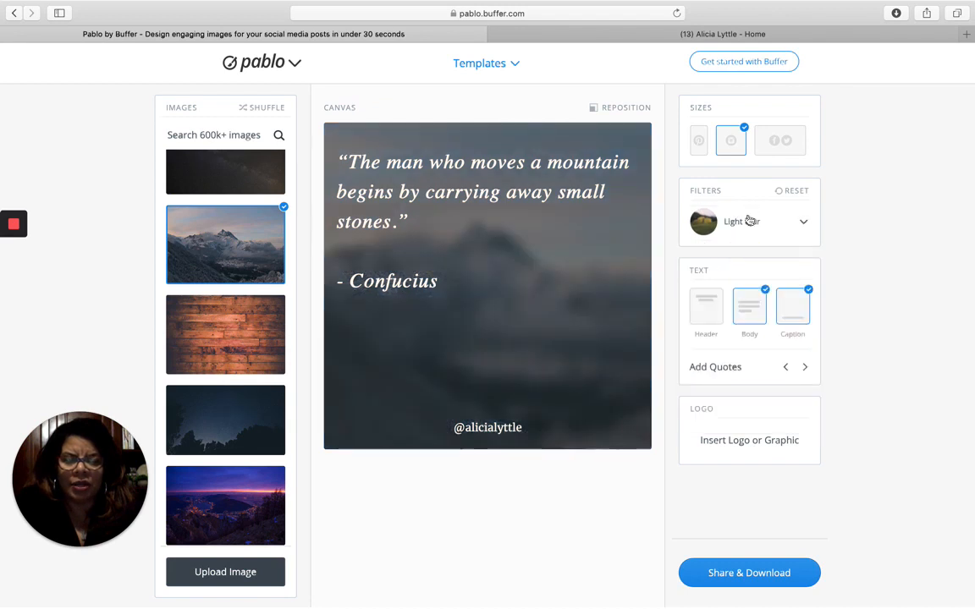
click(750, 221)
scroll(731, 290, up, 3)
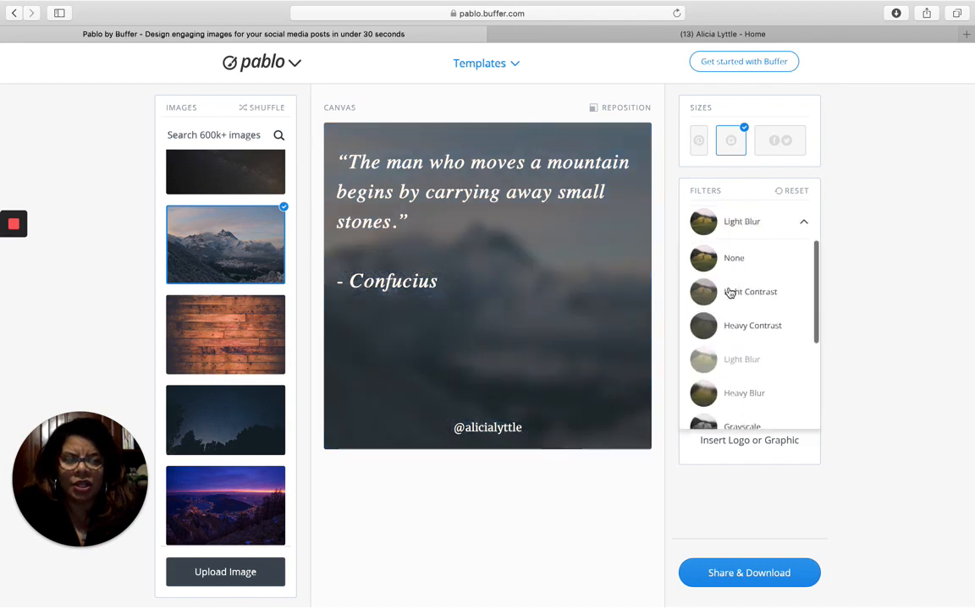
click(730, 293)
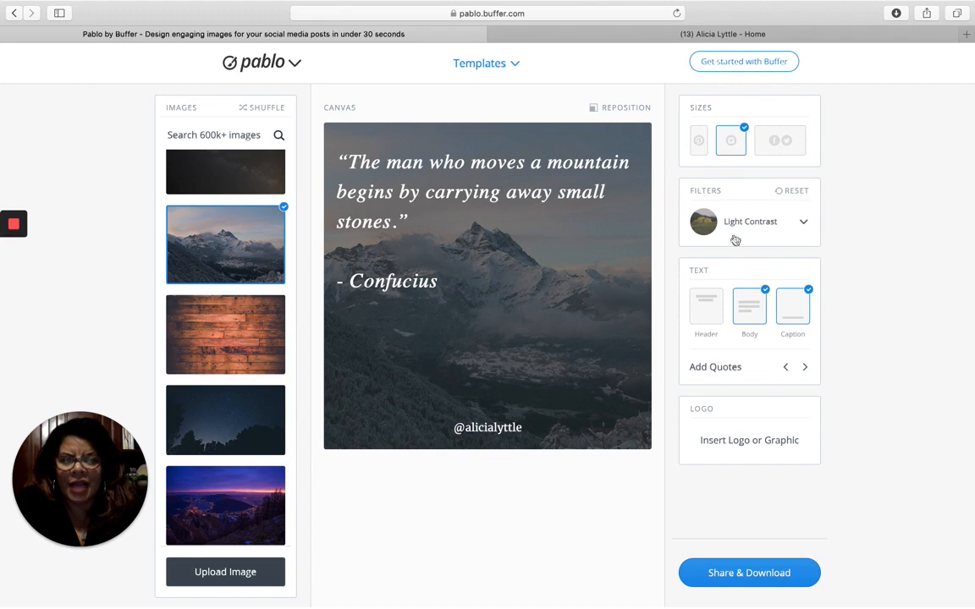
click(734, 220)
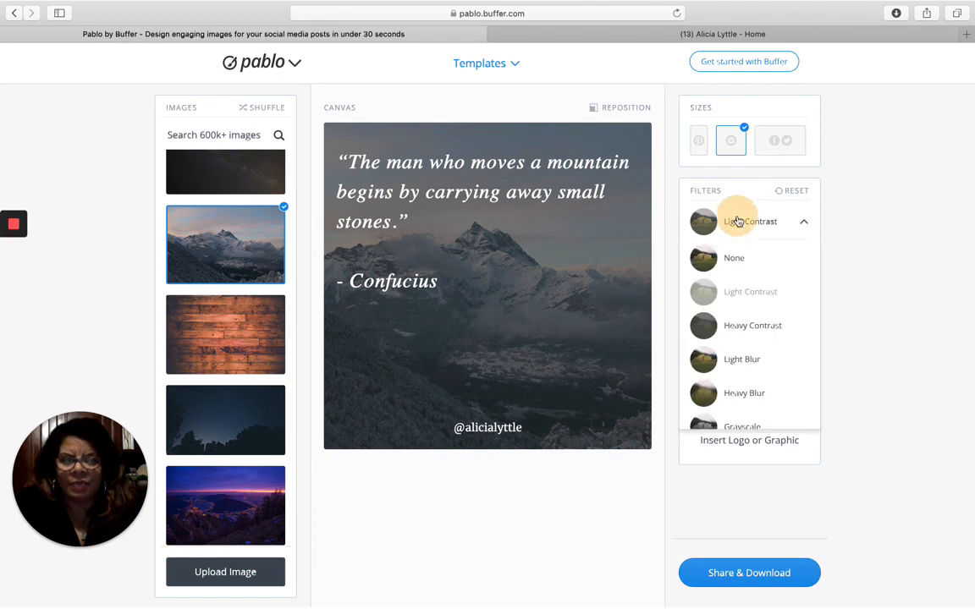
click(726, 259)
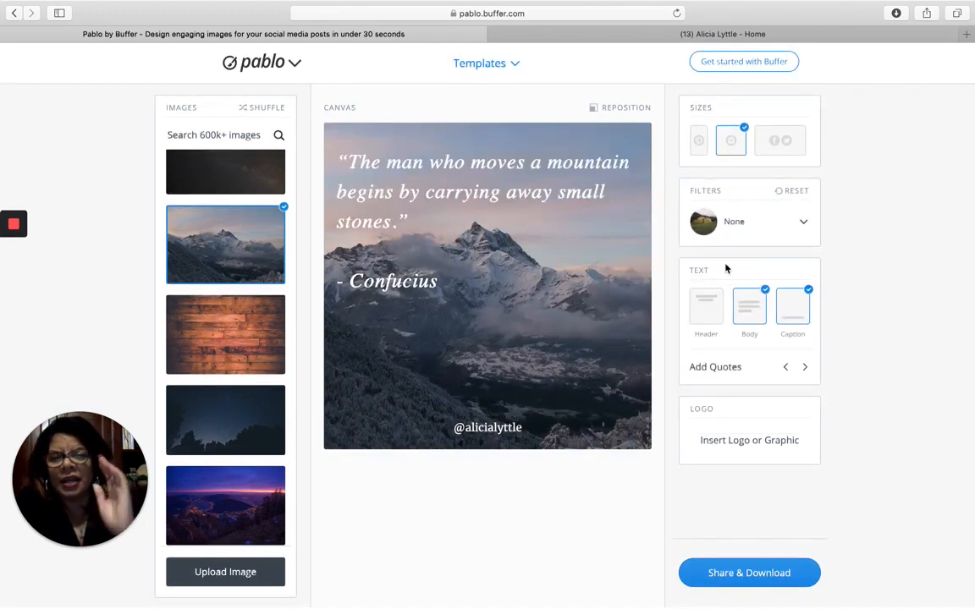
drag(566, 211, 566, 187)
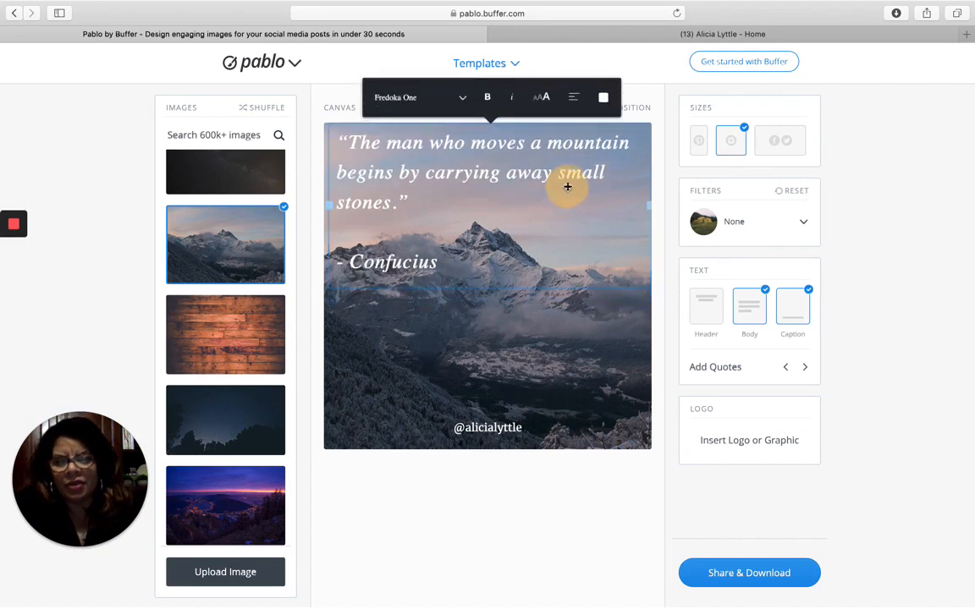
- Move the creator's handle caption to the bottom-right corner of the image
click(506, 361)
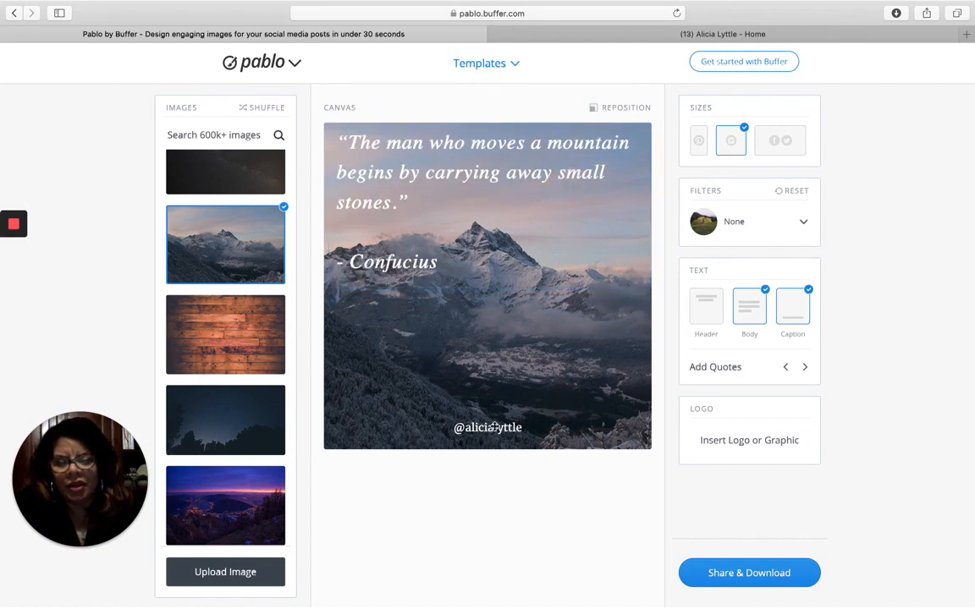
drag(490, 428, 617, 422)
click(576, 303)
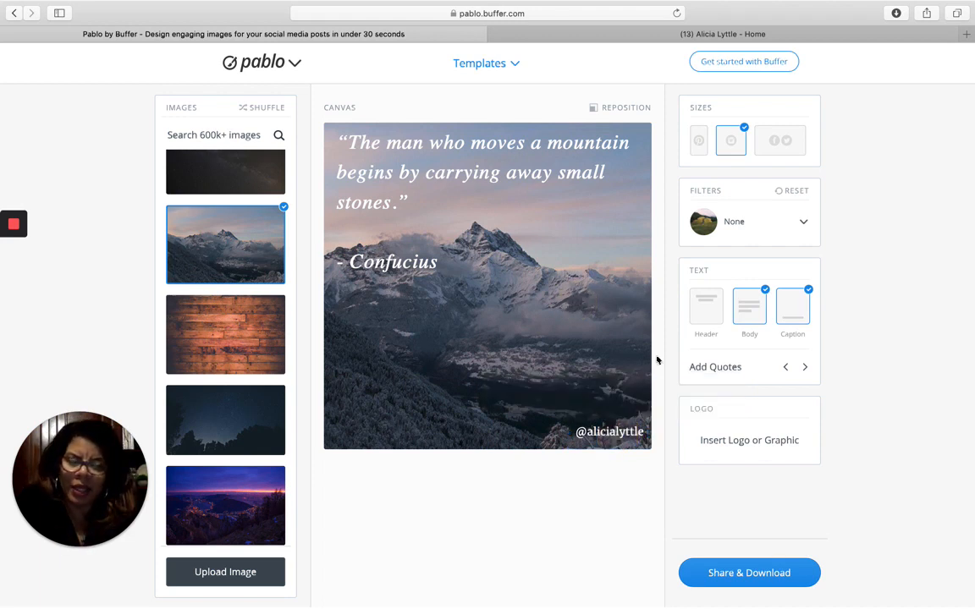
- Cycle from the Alice Walker quote on blue water to Eleanor Roosevelt's quote over a sunset
click(805, 369)
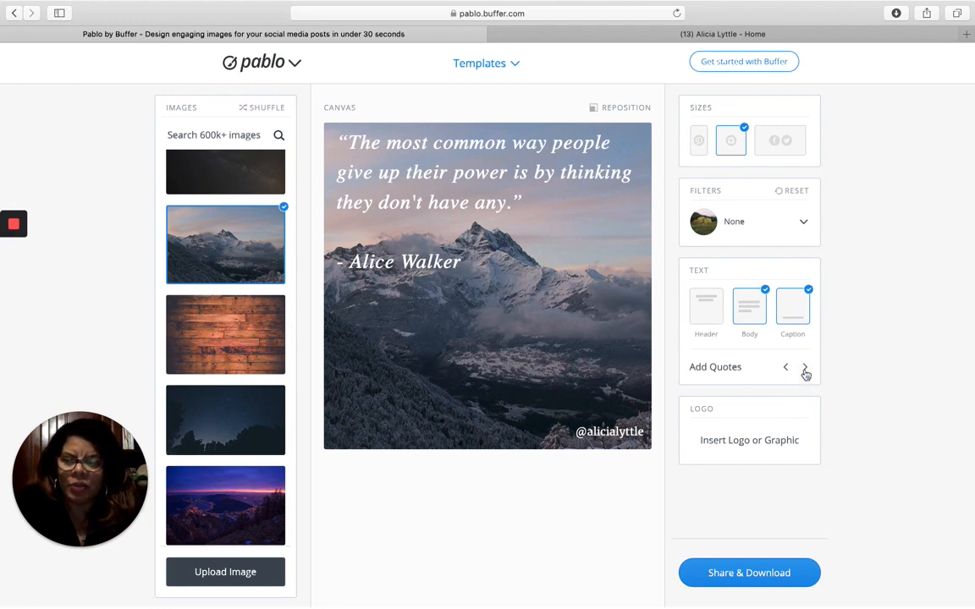
scroll(229, 406, down, 10)
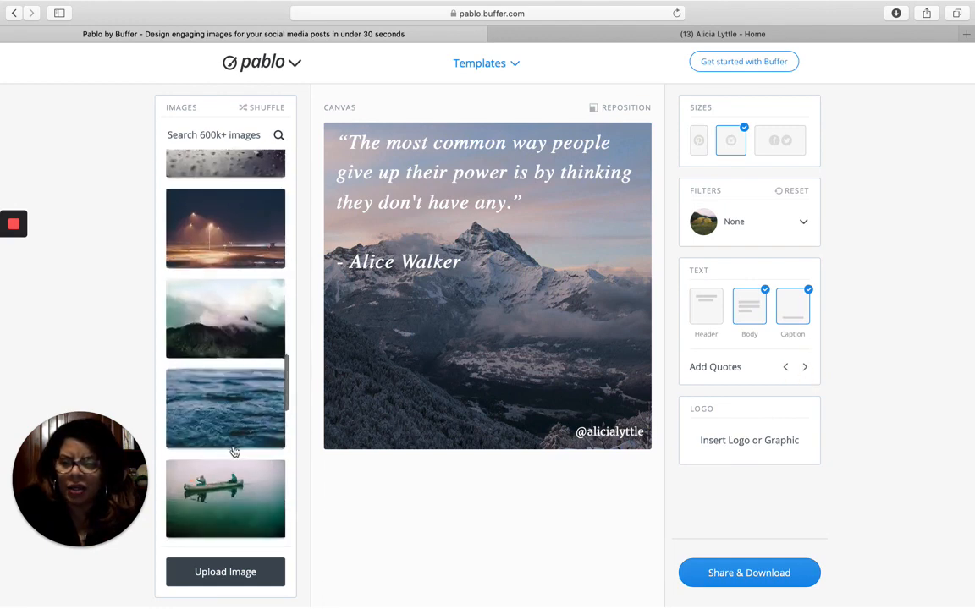
scroll(235, 452, down, 15)
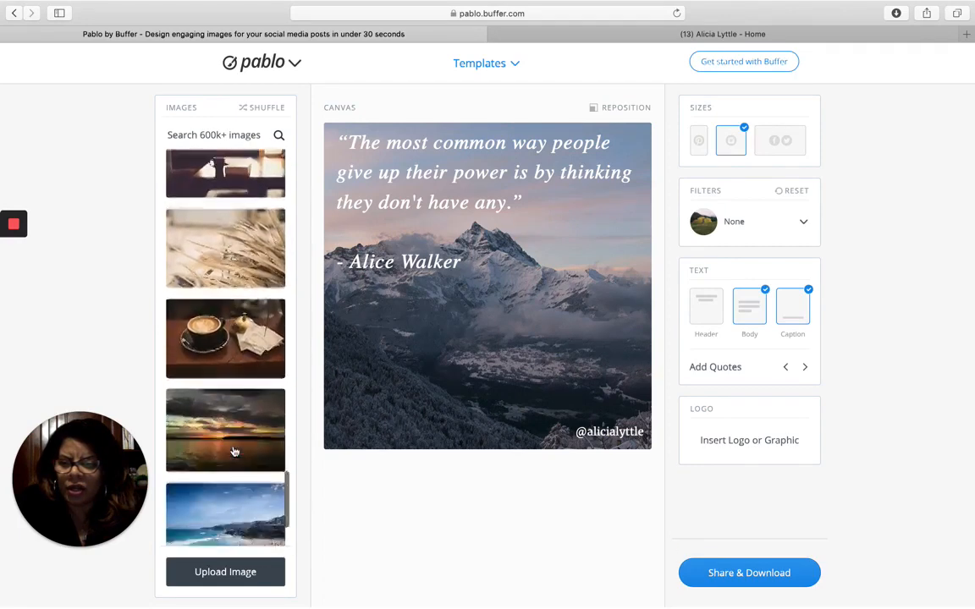
scroll(235, 452, down, 3)
click(227, 497)
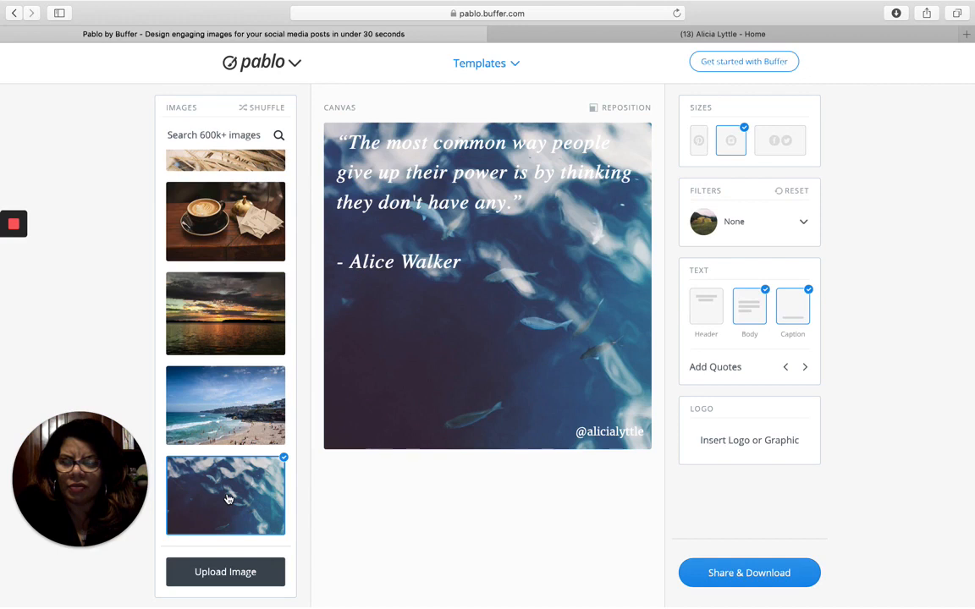
click(805, 367)
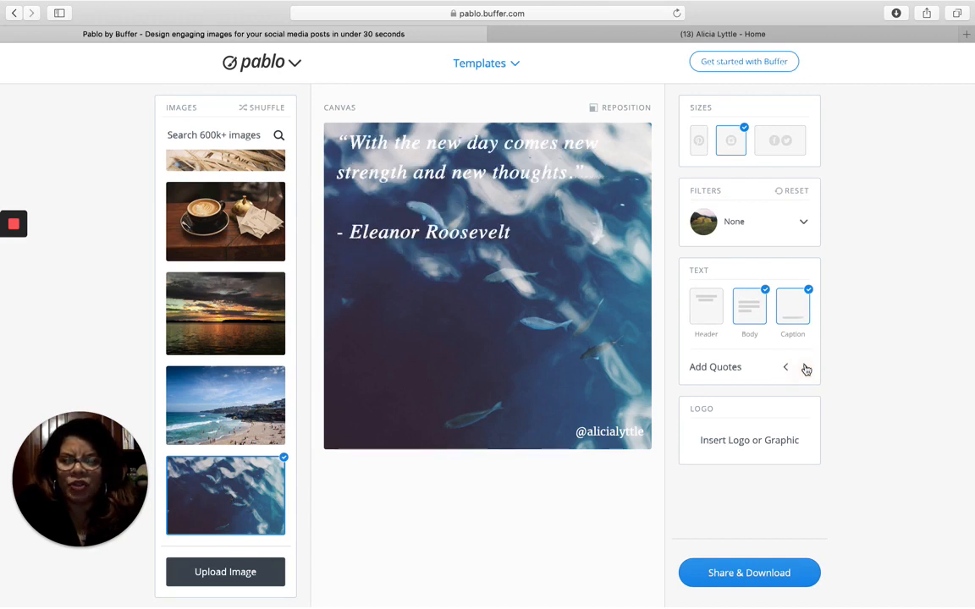
click(220, 296)
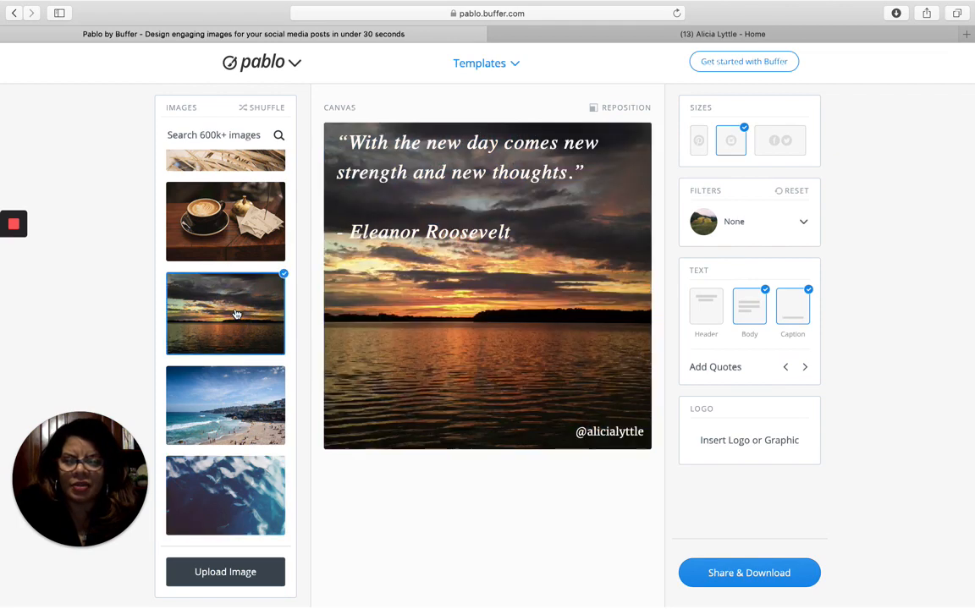
- Move the quote down to the lower half of the image, keeping its colour
drag(476, 176, 502, 375)
click(603, 289)
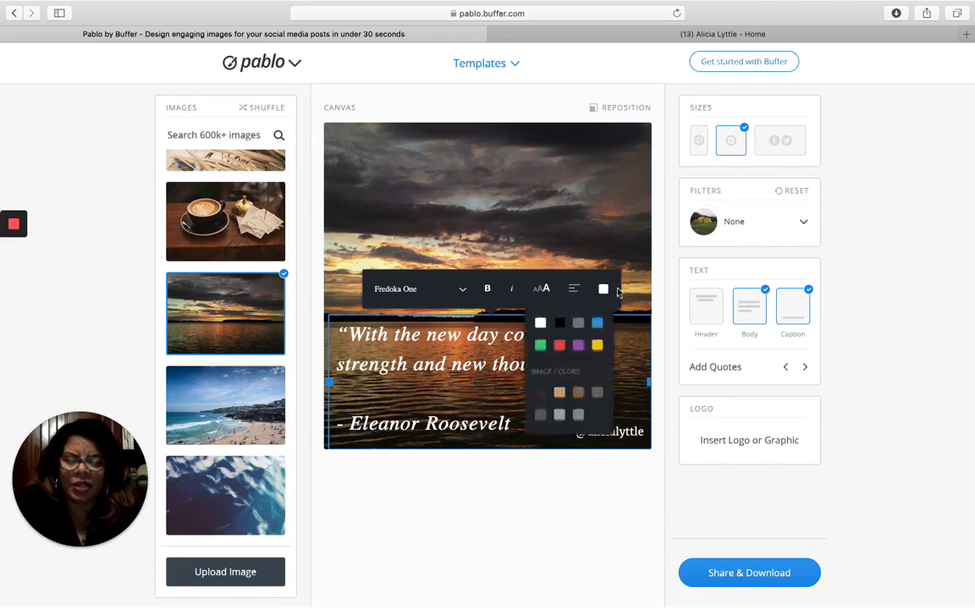
click(622, 246)
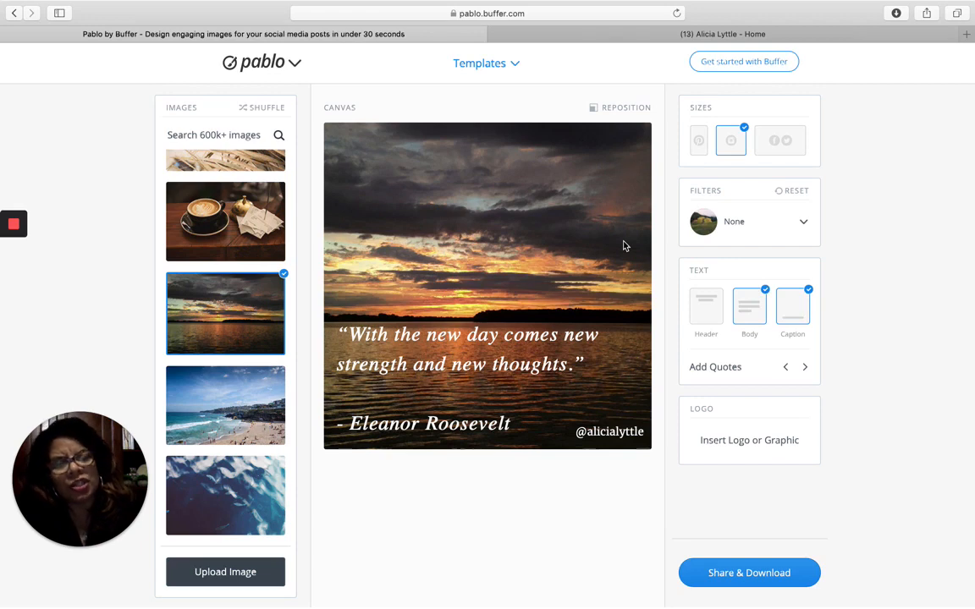
mouse_move(565, 388)
mouse_down()
mouse_move(565, 230)
mouse_move(565, 388)
mouse_up()
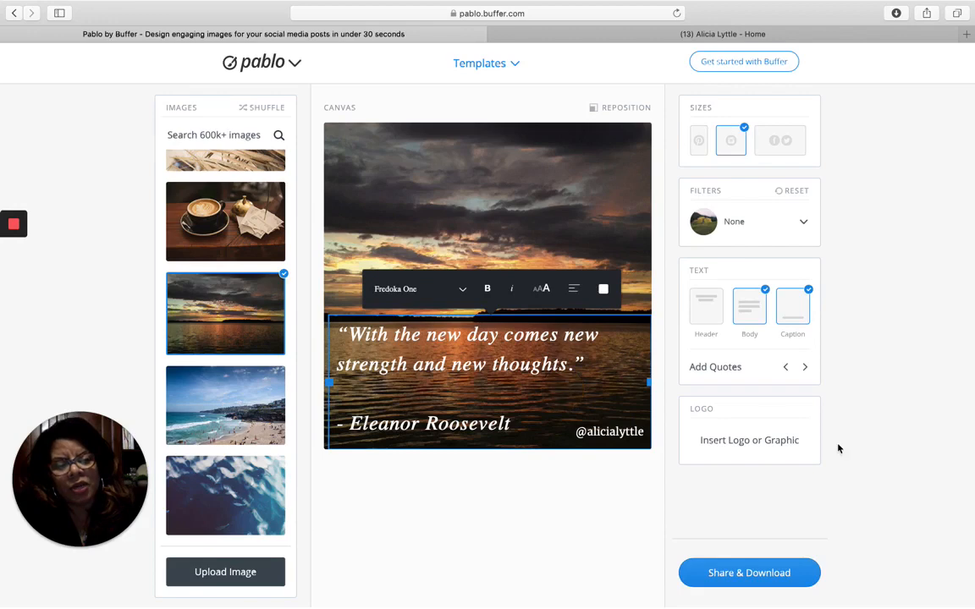
- Switch to the Mary Oliver 'Instructions for living a life' quote over the dried-grass photo
click(805, 369)
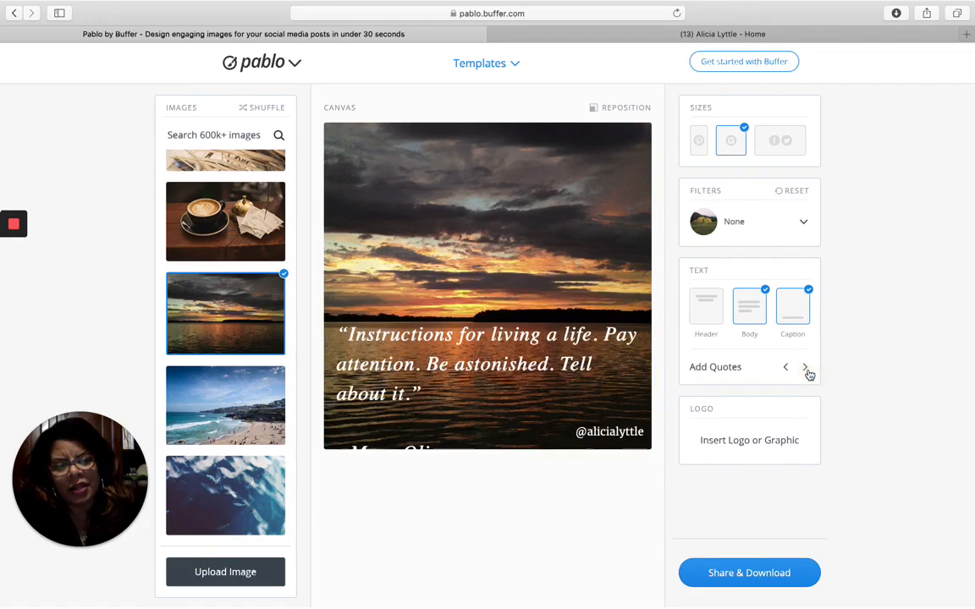
click(597, 338)
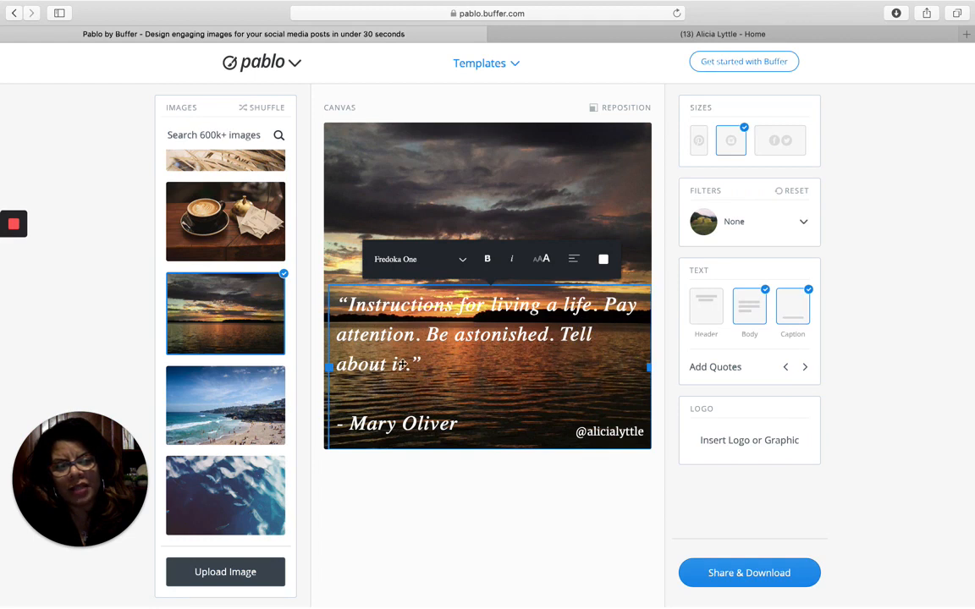
scroll(228, 372, up, 5)
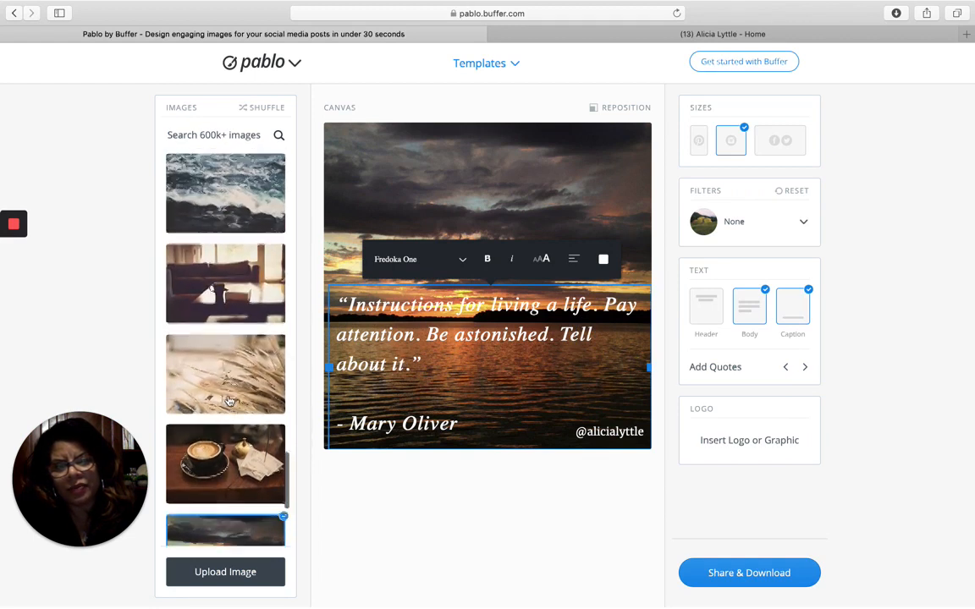
click(228, 401)
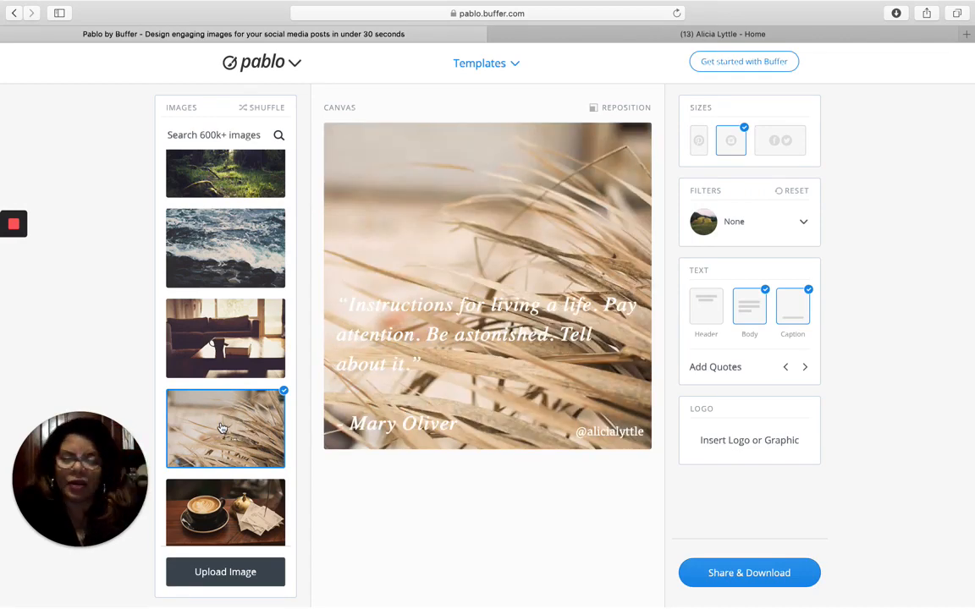
- Move the Mary Oliver quote to the top, make it black, and narrow it into a left column
click(478, 322)
drag(478, 322, 477, 181)
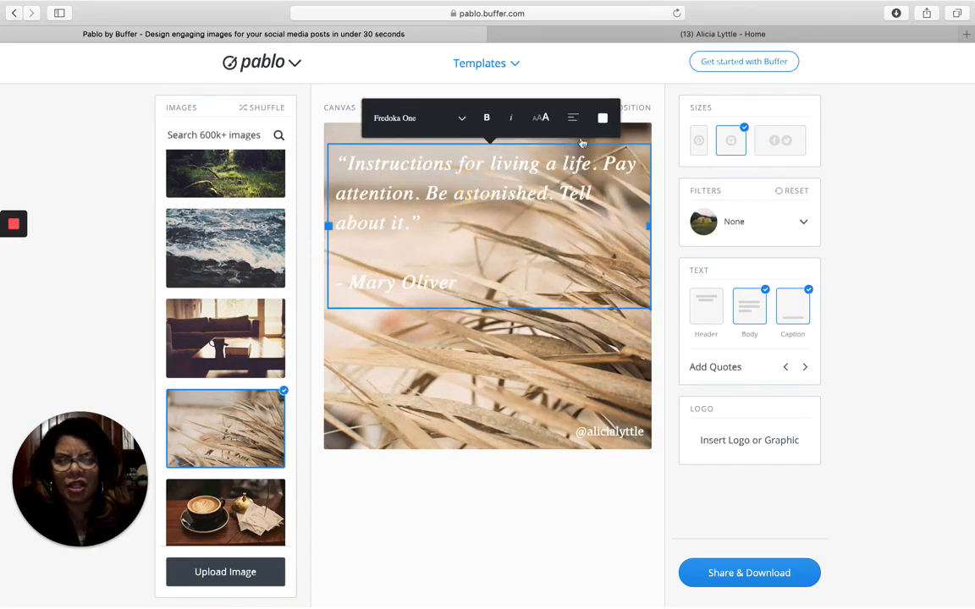
click(602, 118)
click(565, 152)
click(565, 152)
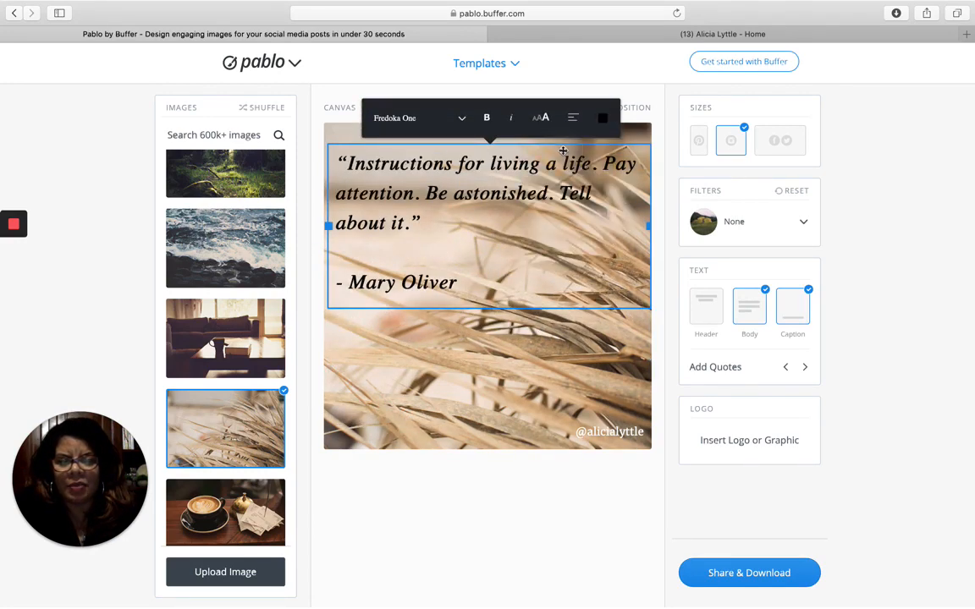
drag(648, 227, 440, 247)
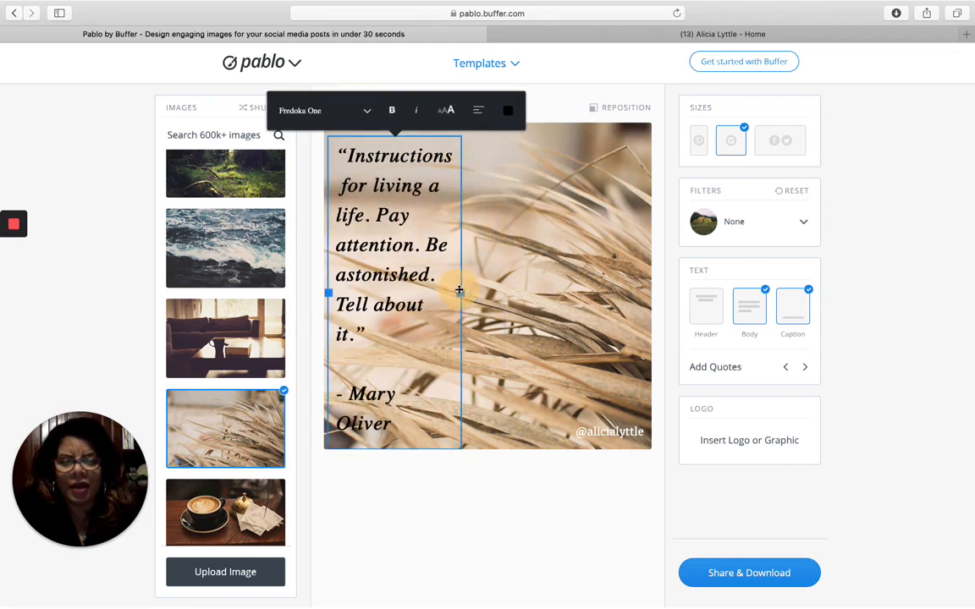
mouse_move(459, 289)
mouse_down()
mouse_move(483, 290)
mouse_move(448, 287)
mouse_move(472, 288)
mouse_up()
click(540, 309)
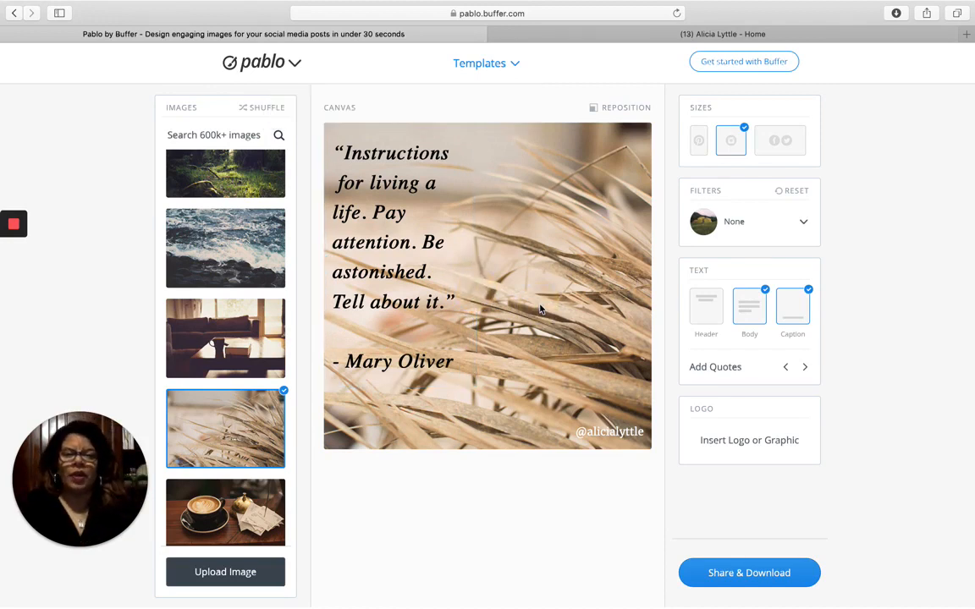
- Try Light Contrast and Light Blur, revert the filter to None, then open Share & Download
click(802, 223)
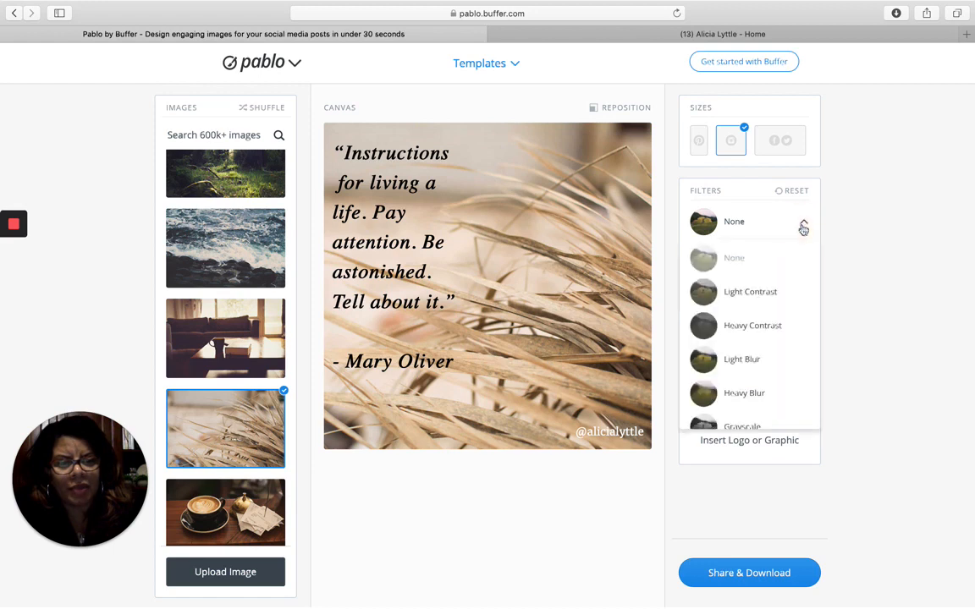
click(749, 292)
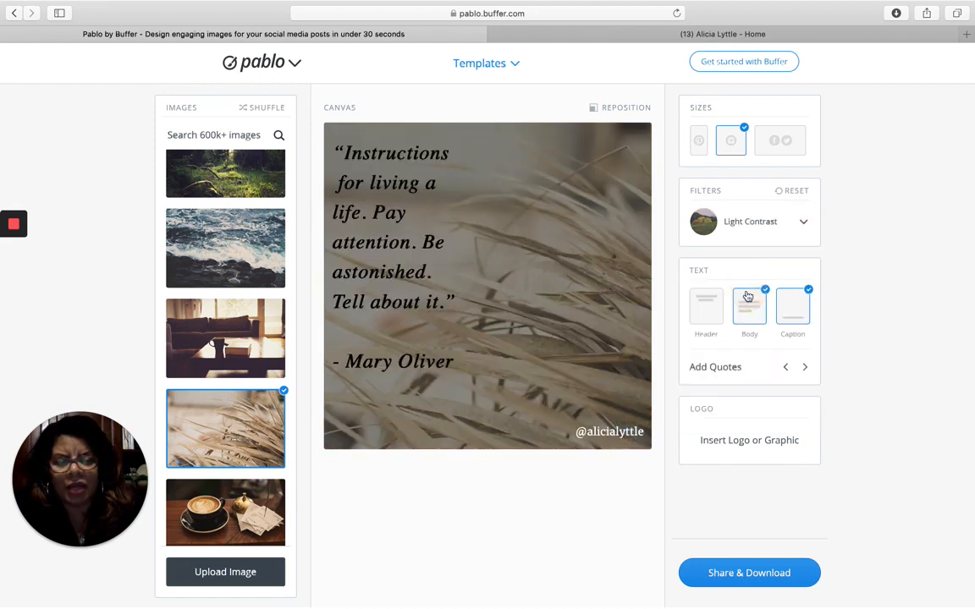
click(750, 222)
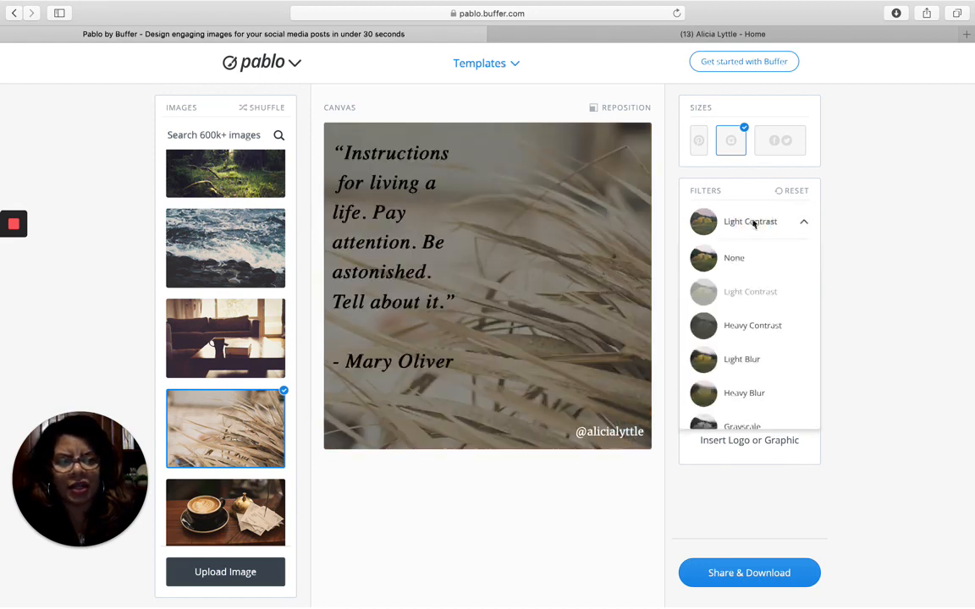
click(741, 359)
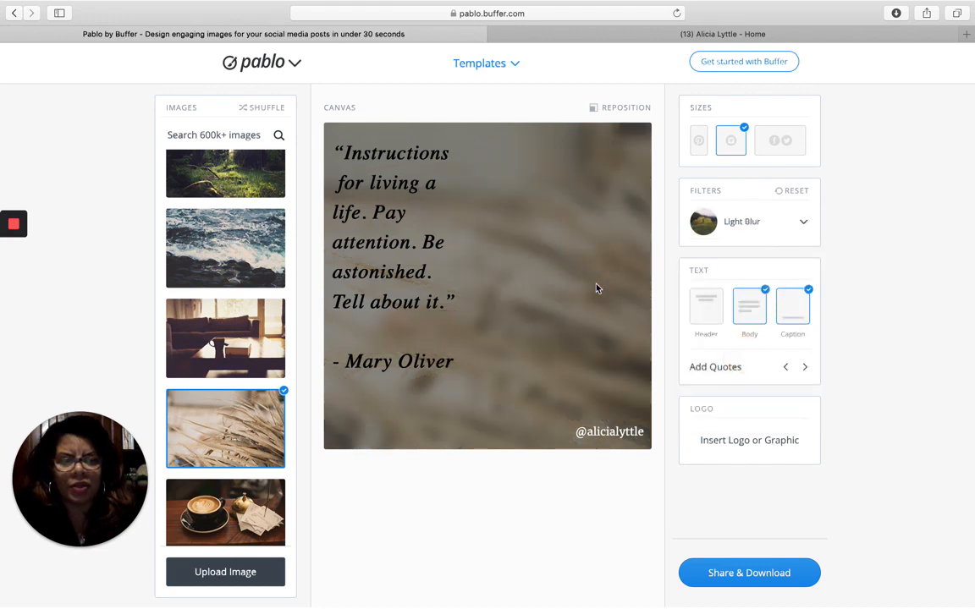
click(733, 220)
click(728, 262)
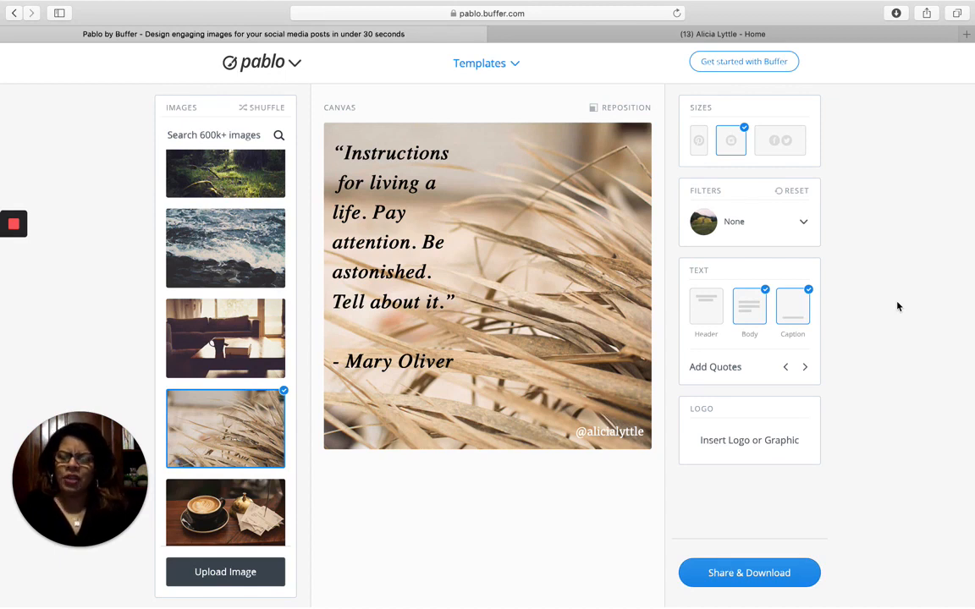
click(718, 576)
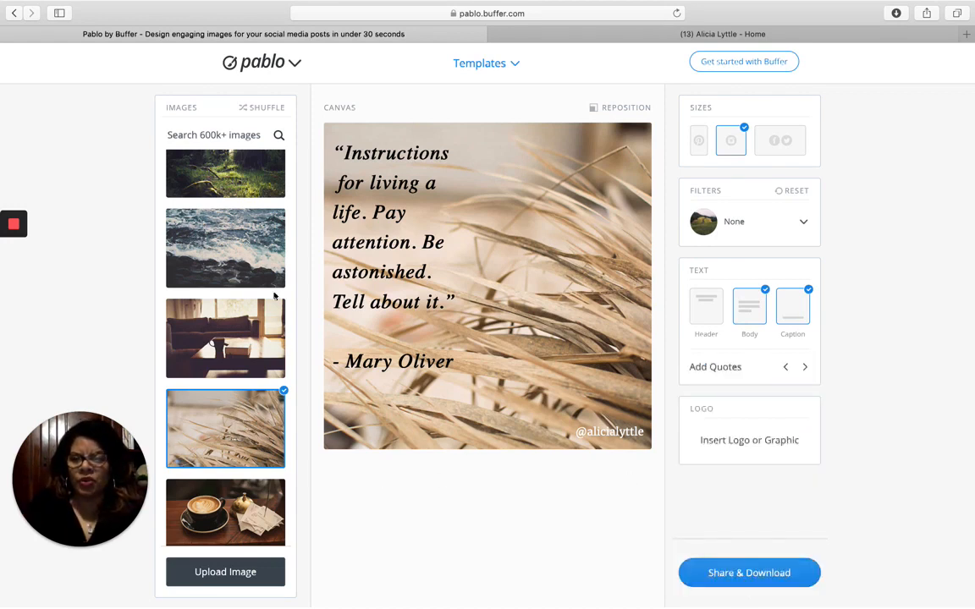
- Search the image library for 'romance' and pick the hanging wooden hearts photo
click(259, 136)
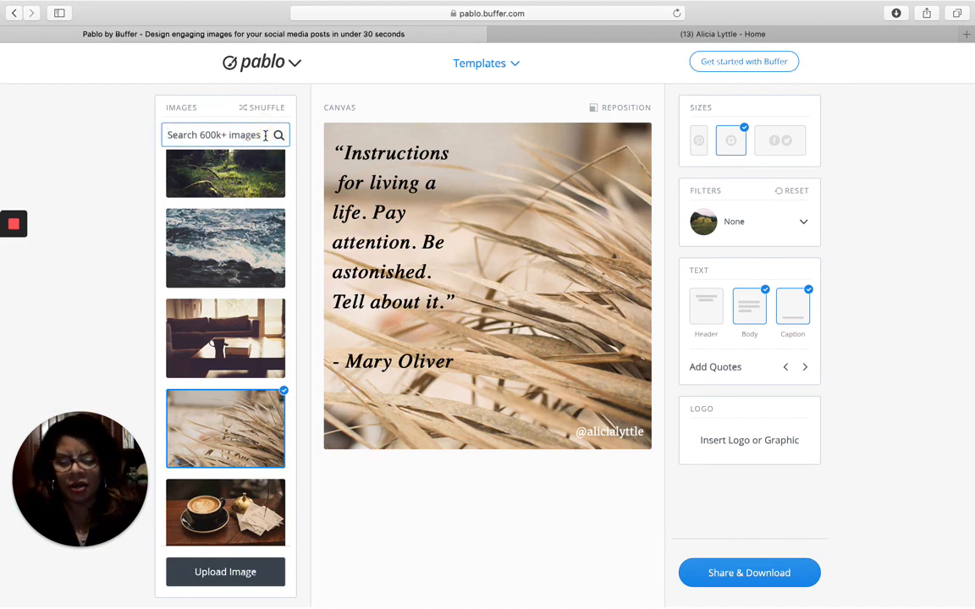
text(romance)
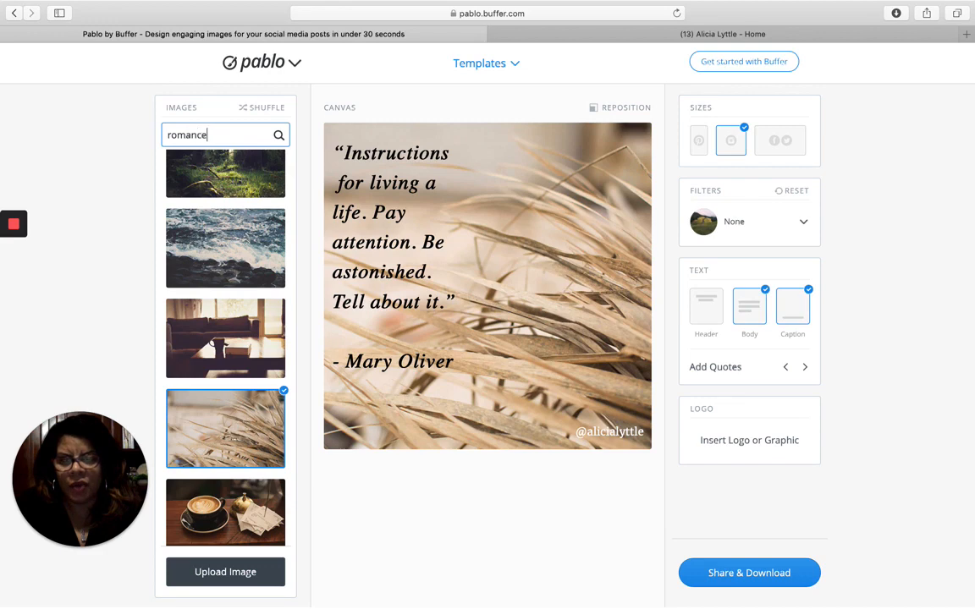
key(Return)
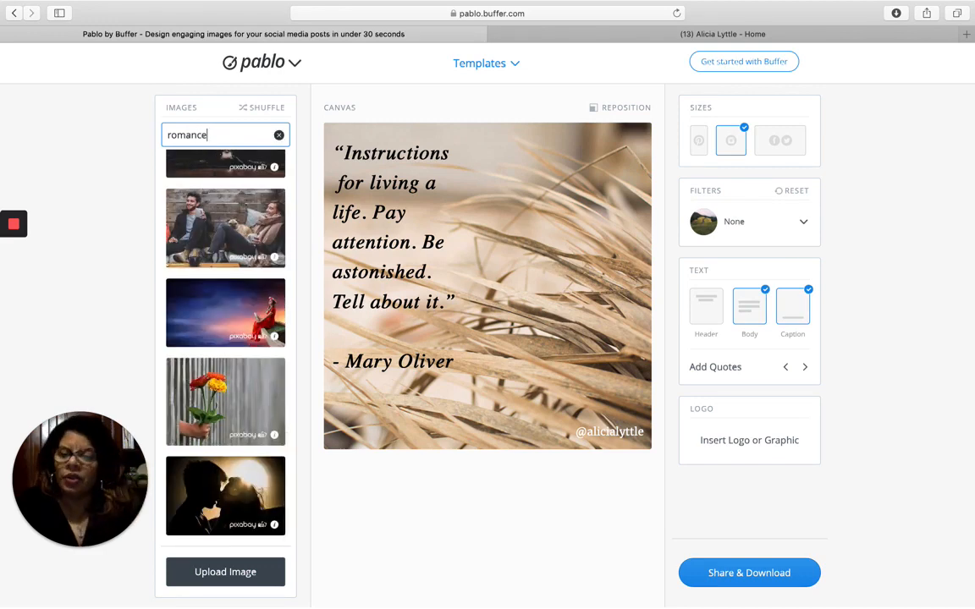
scroll(239, 248, up, 10)
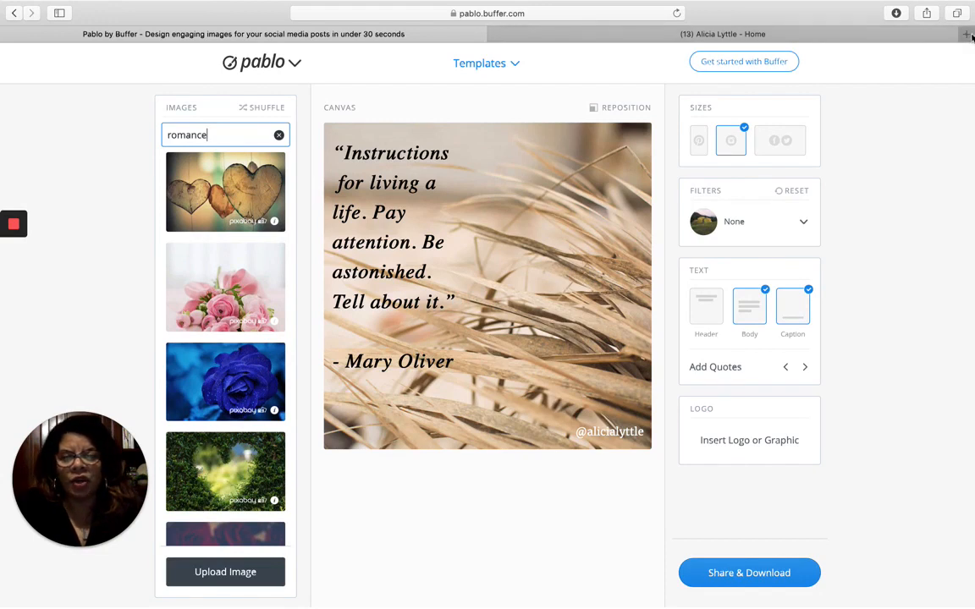
click(244, 225)
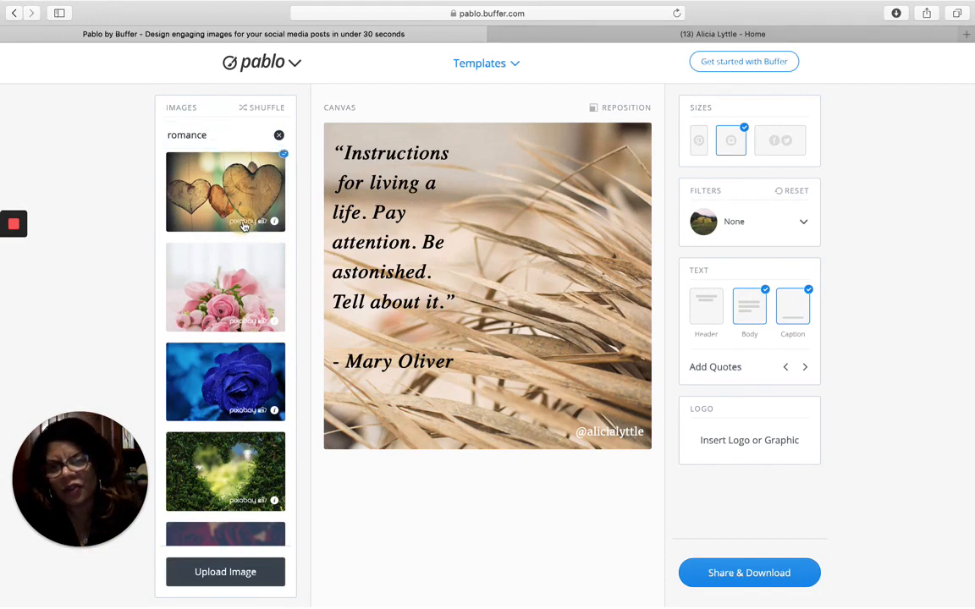
- Download the hanging hearts photo from Pixabay at 1920×1281, then return to Pablo in Safari
click(275, 223)
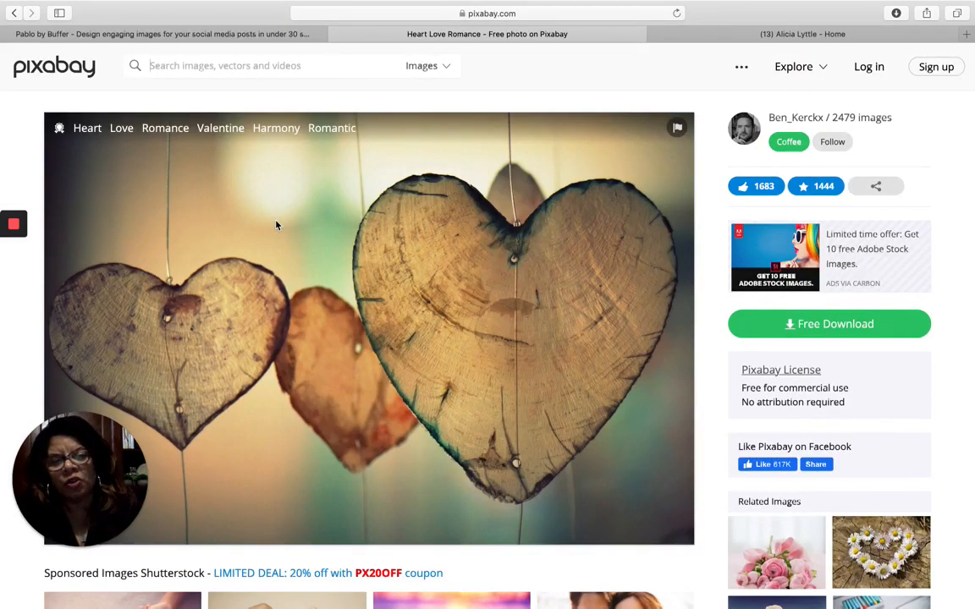
click(780, 328)
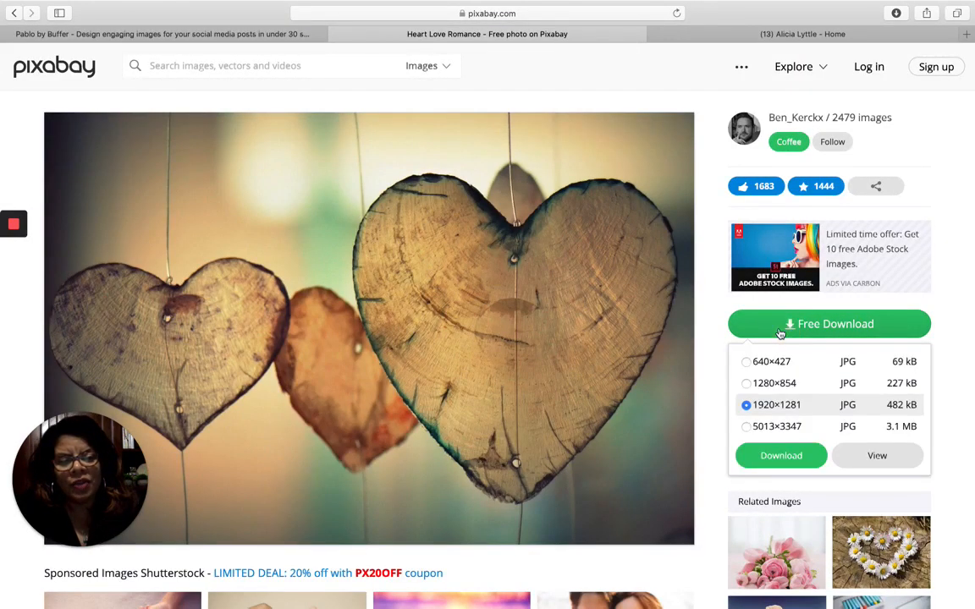
click(781, 456)
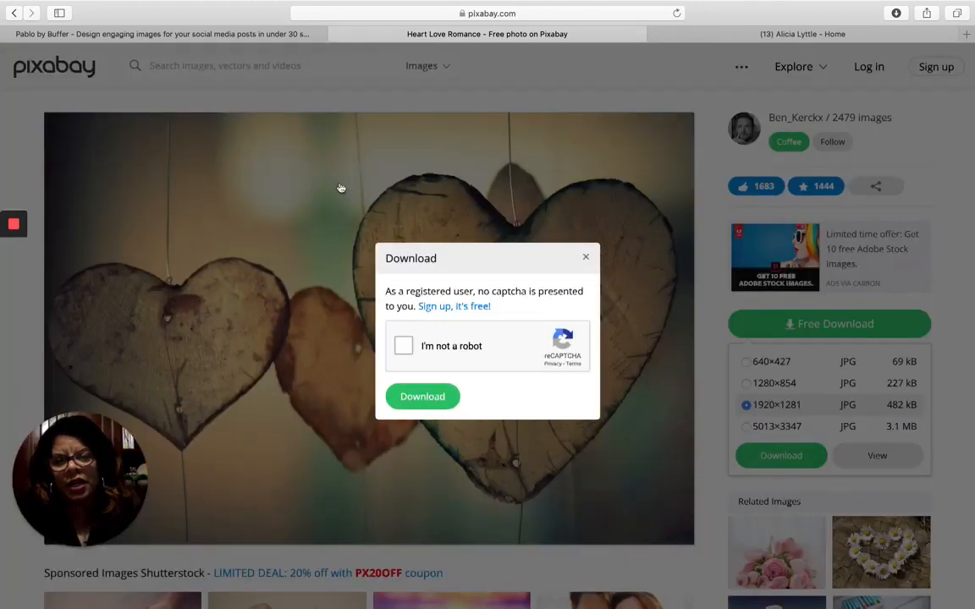
click(404, 346)
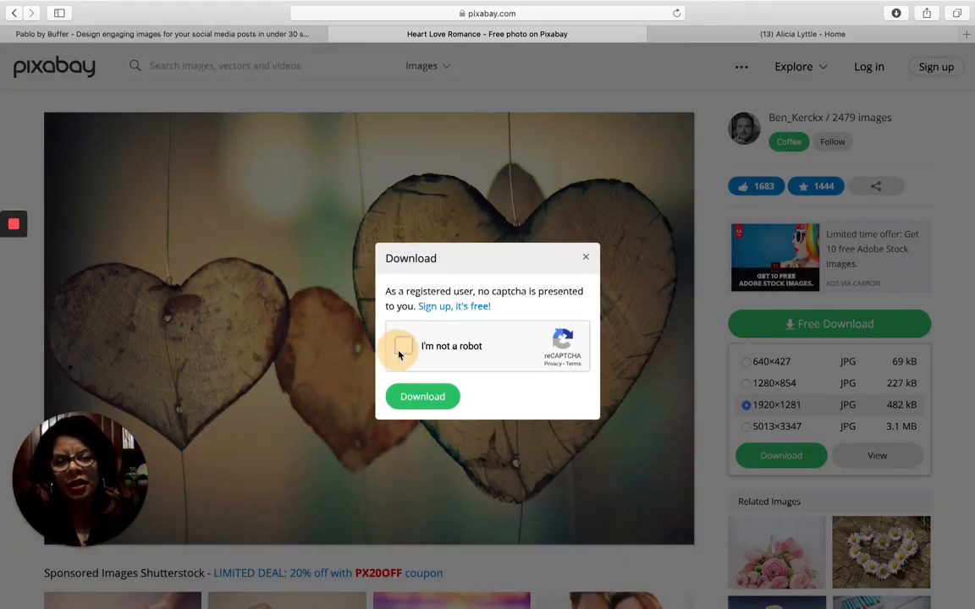
click(410, 403)
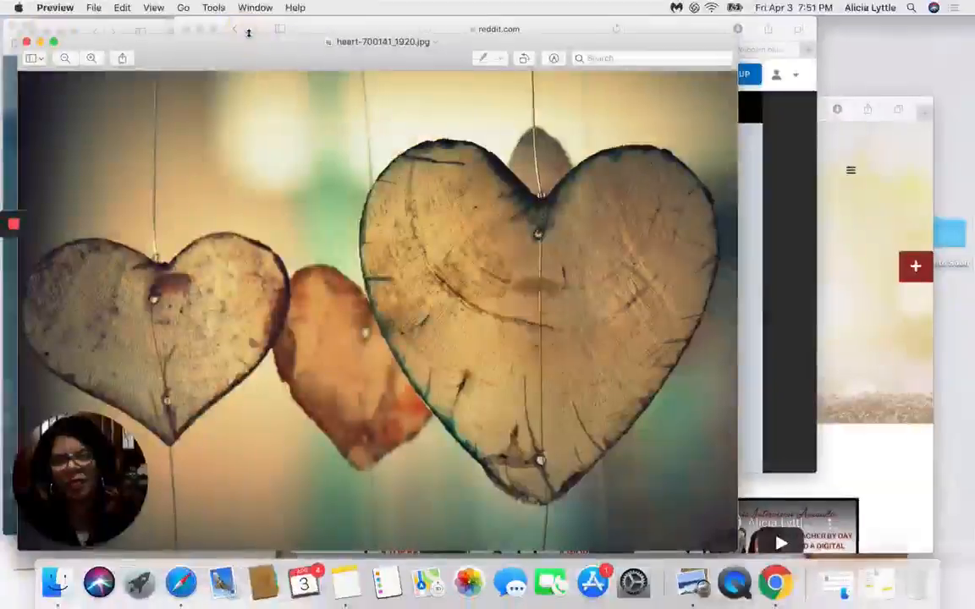
click(184, 593)
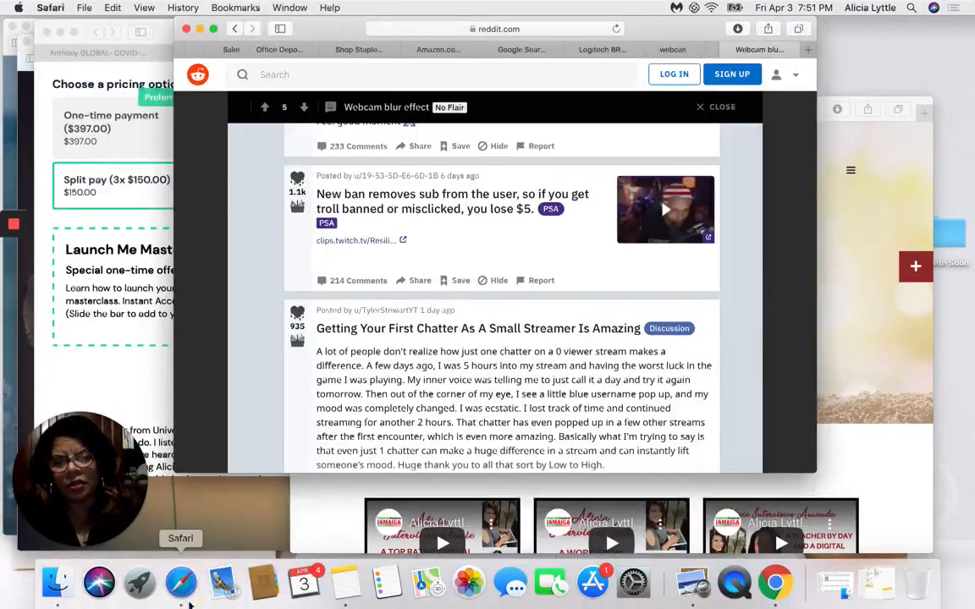
click(185, 591)
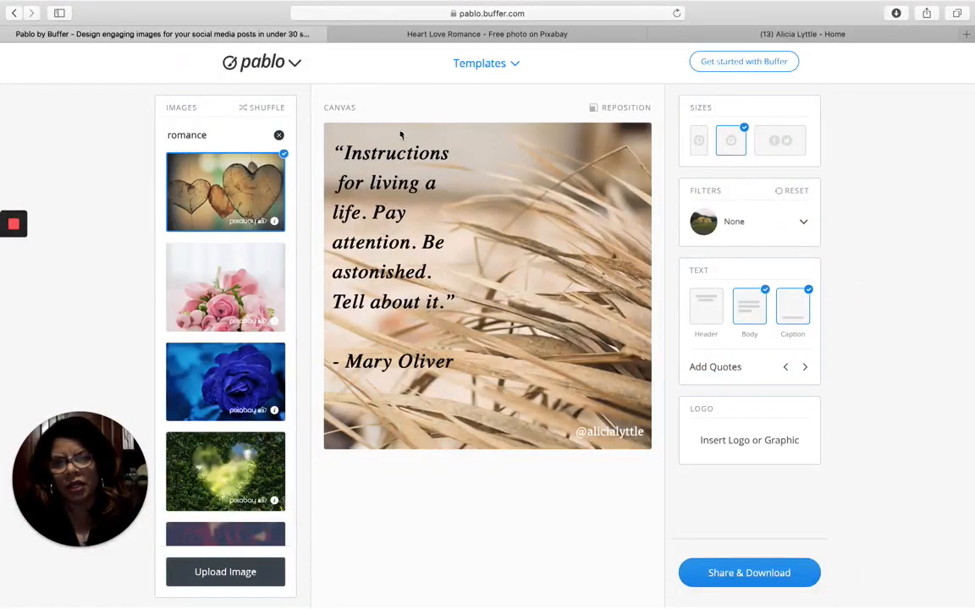
click(224, 574)
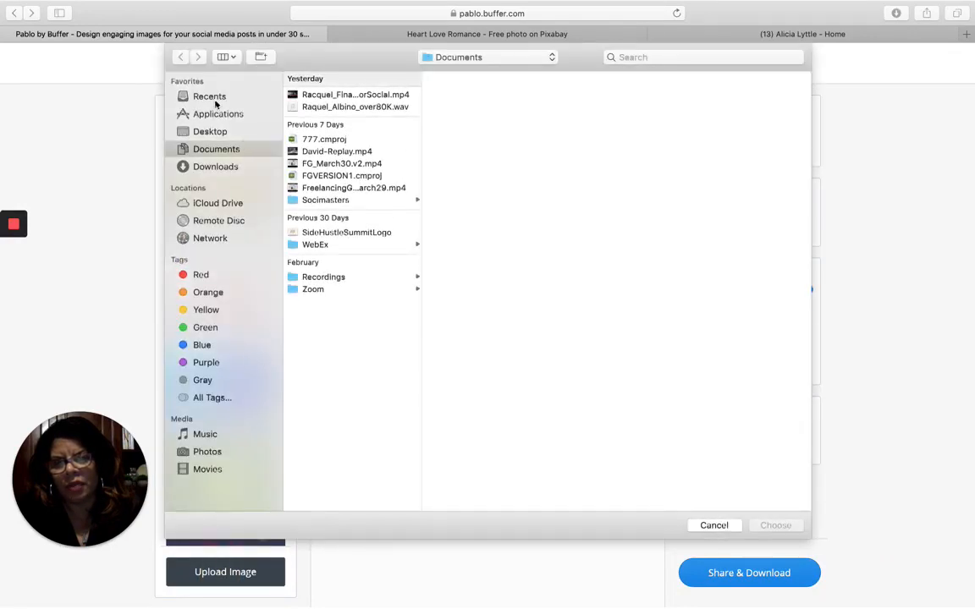
click(203, 97)
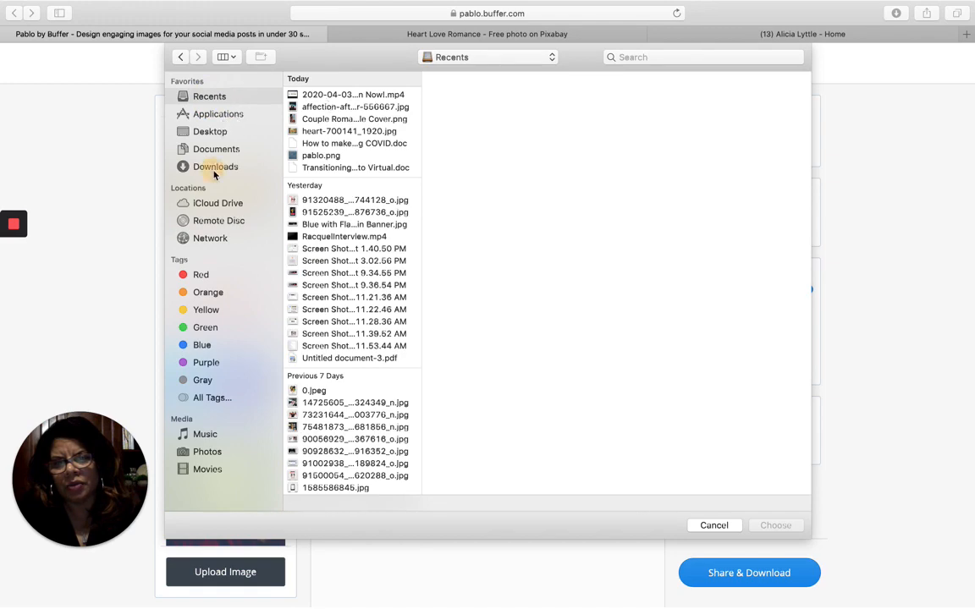
click(188, 167)
double_click(336, 124)
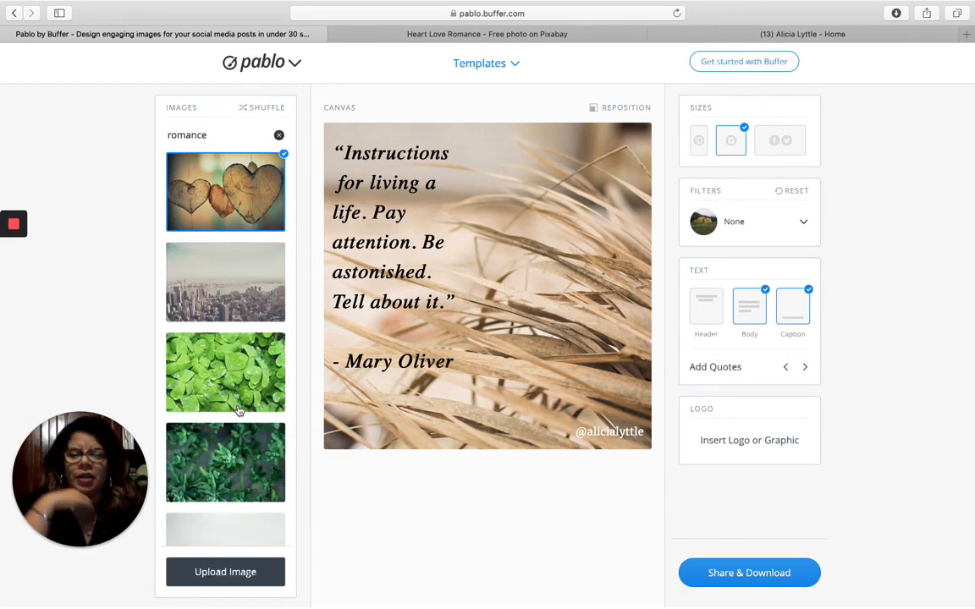
scroll(240, 407, down, 3)
scroll(284, 305, down, 10)
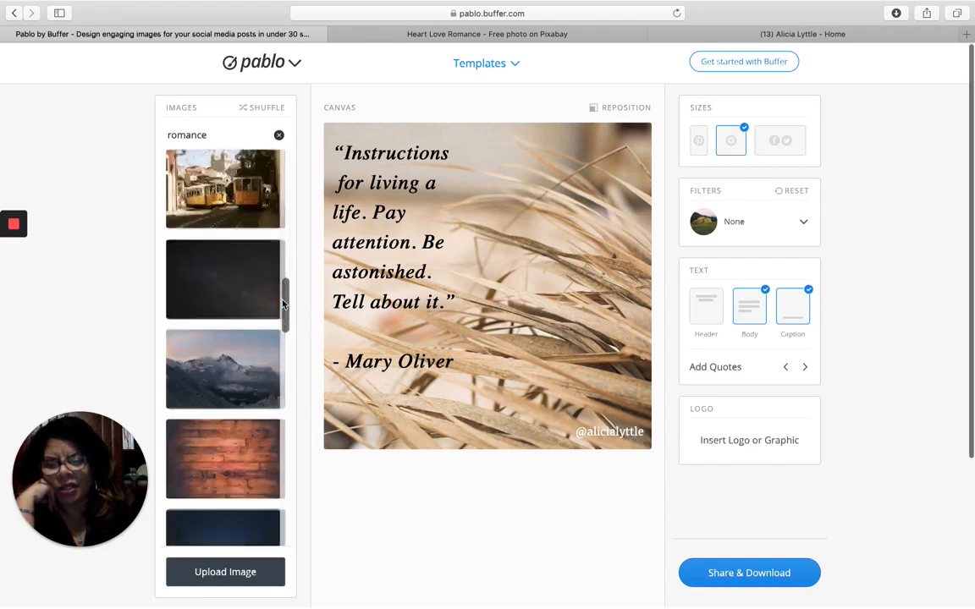
scroll(284, 305, up, 10)
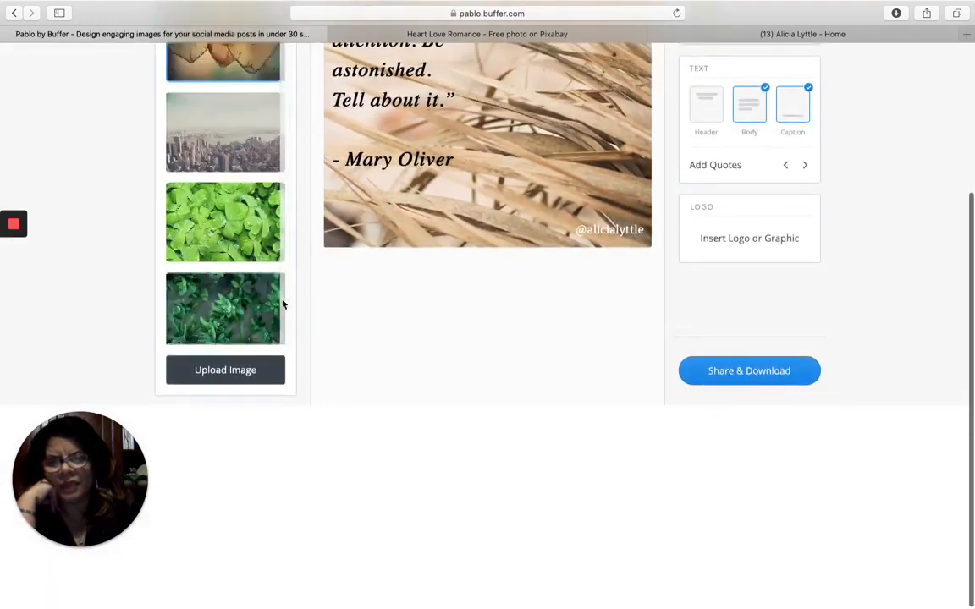
scroll(364, 309, up, 5)
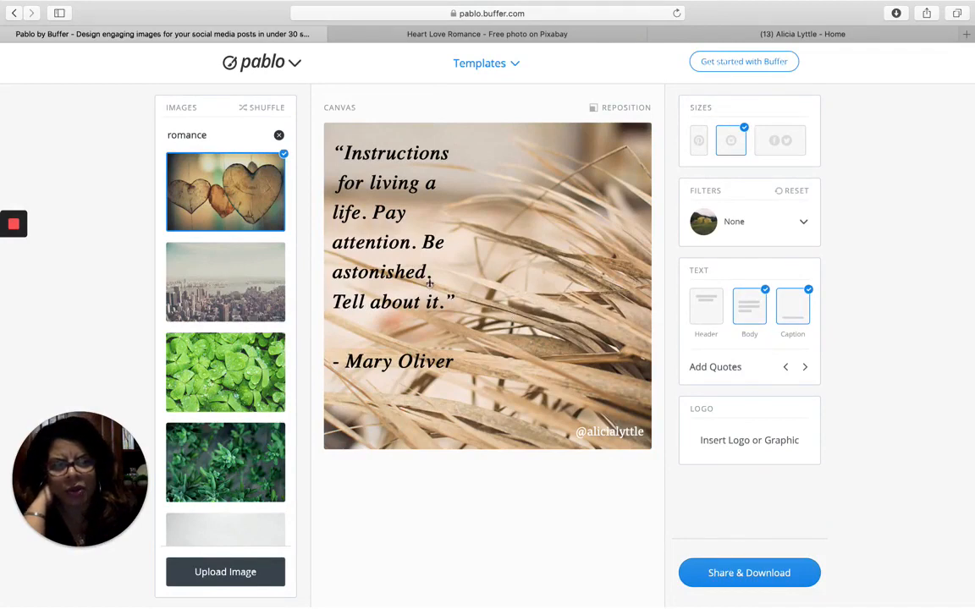
click(729, 441)
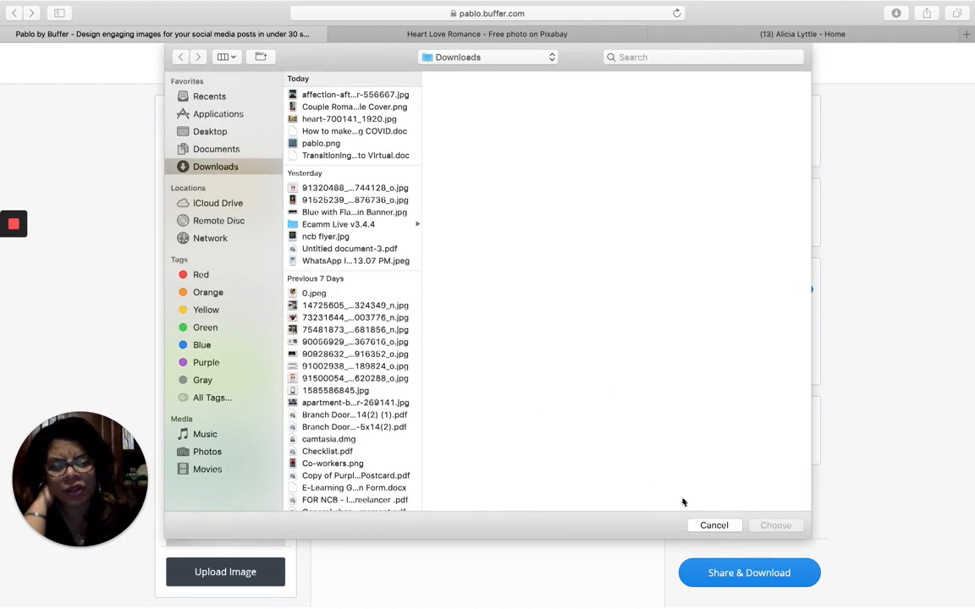
click(713, 525)
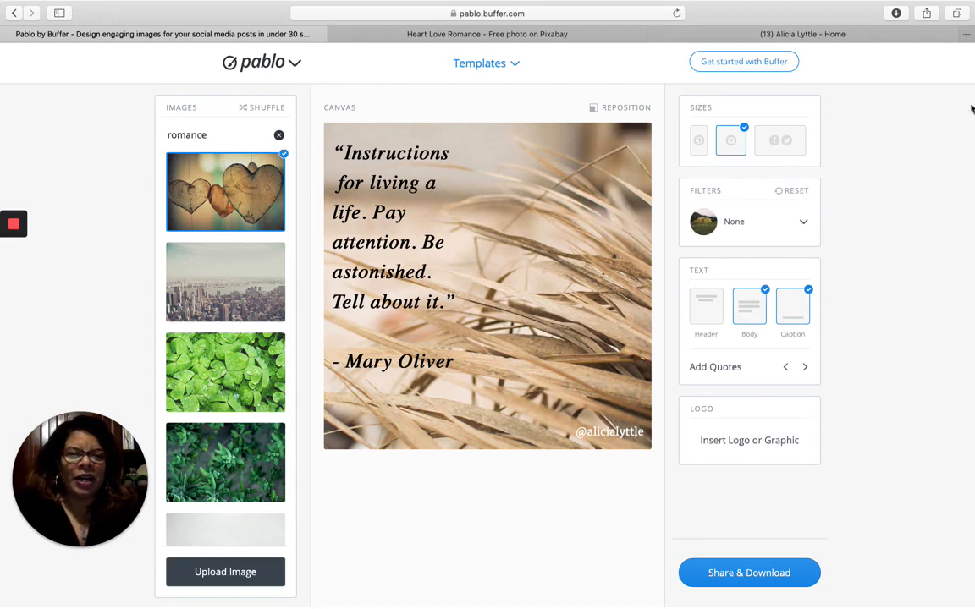
- Open the Facebook business Page tab and scroll to its Appointment Availability for Wed, Apr 8
click(821, 36)
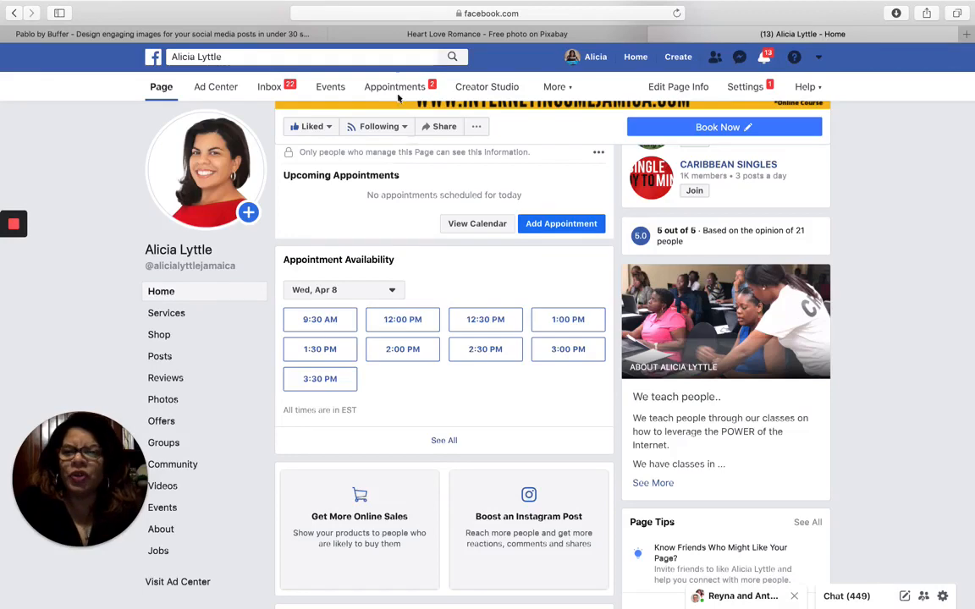
click(399, 14)
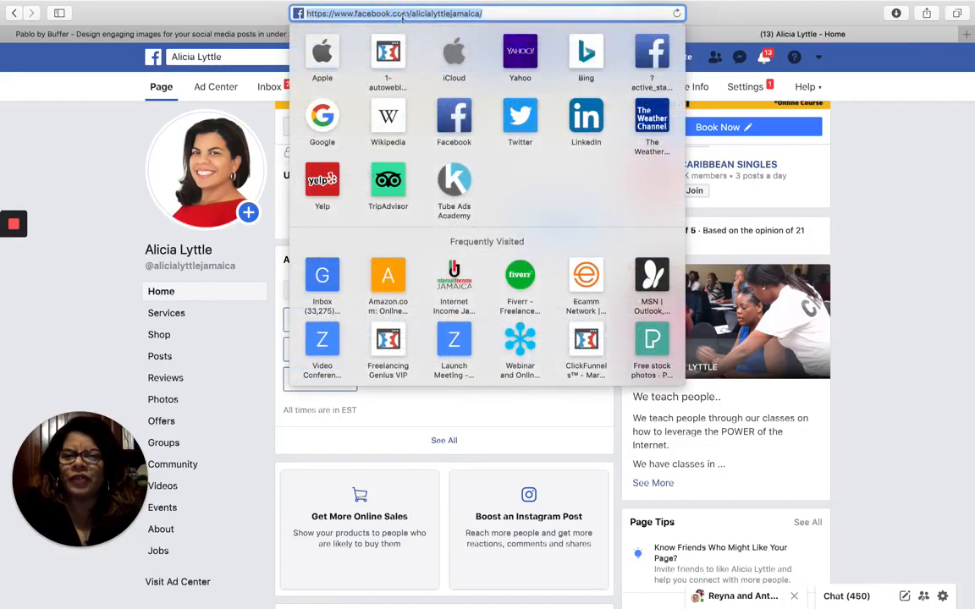
click(499, 15)
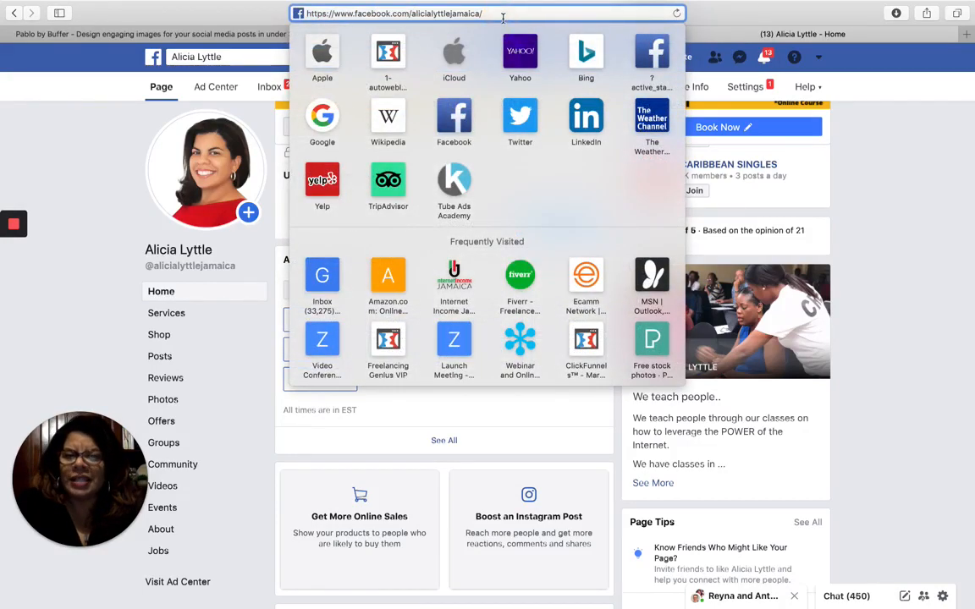
click(894, 171)
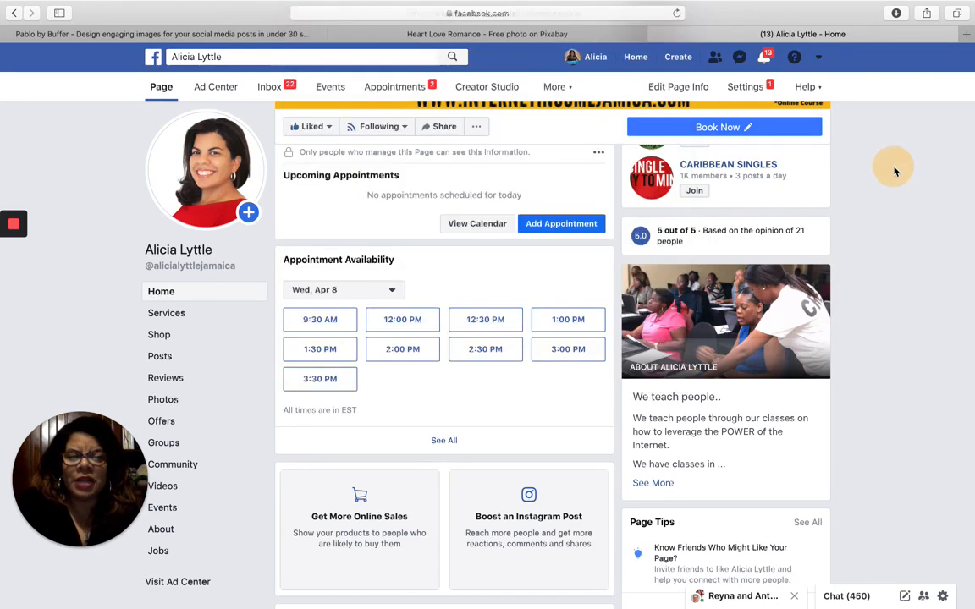
click(254, 58)
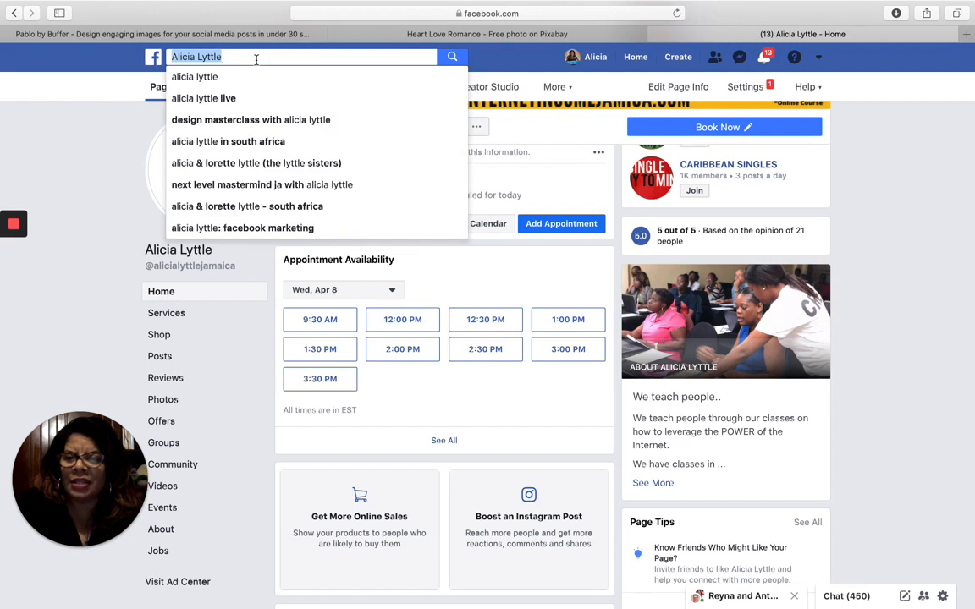
click(103, 126)
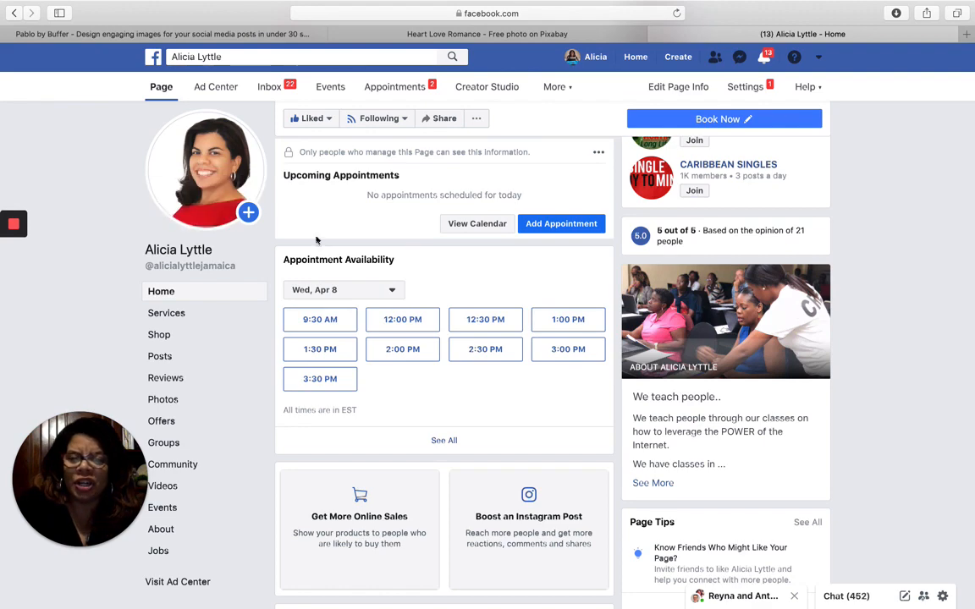
scroll(403, 360, down, 1)
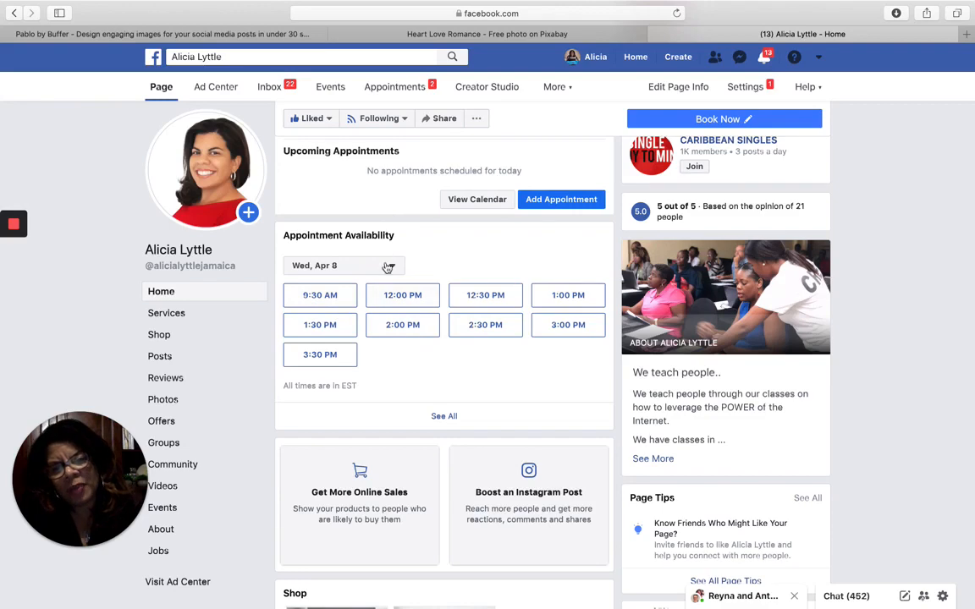
click(444, 416)
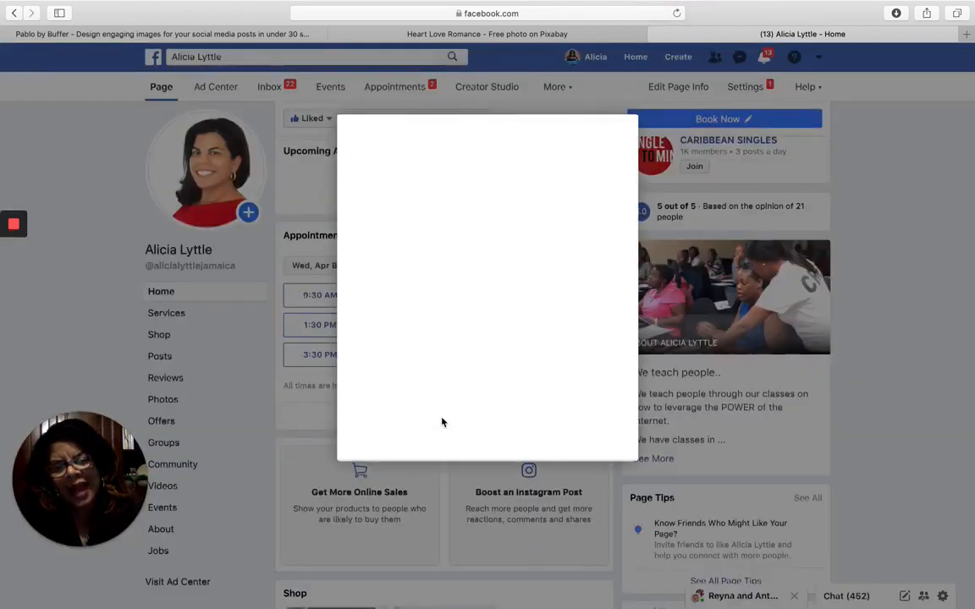
click(423, 253)
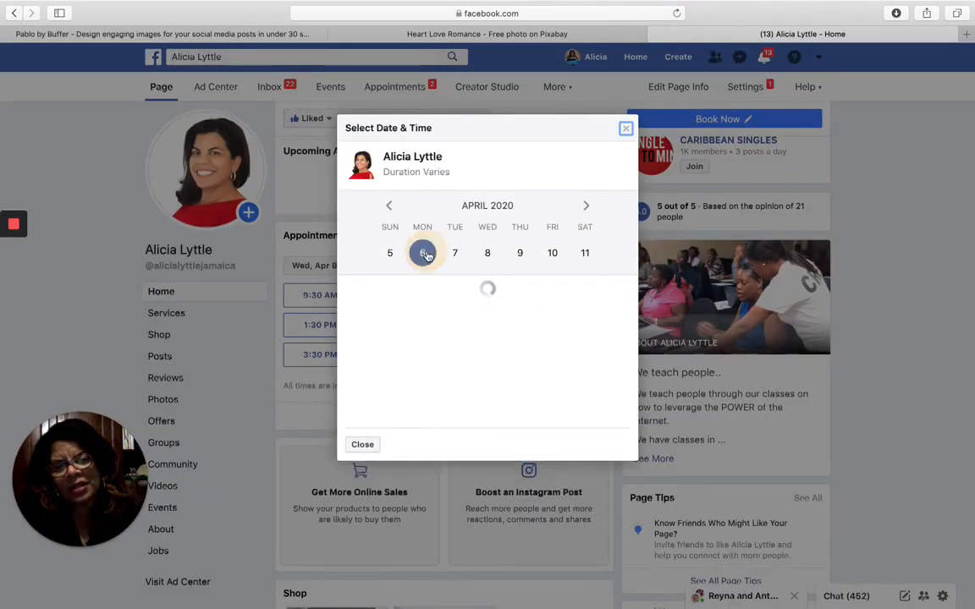
click(457, 255)
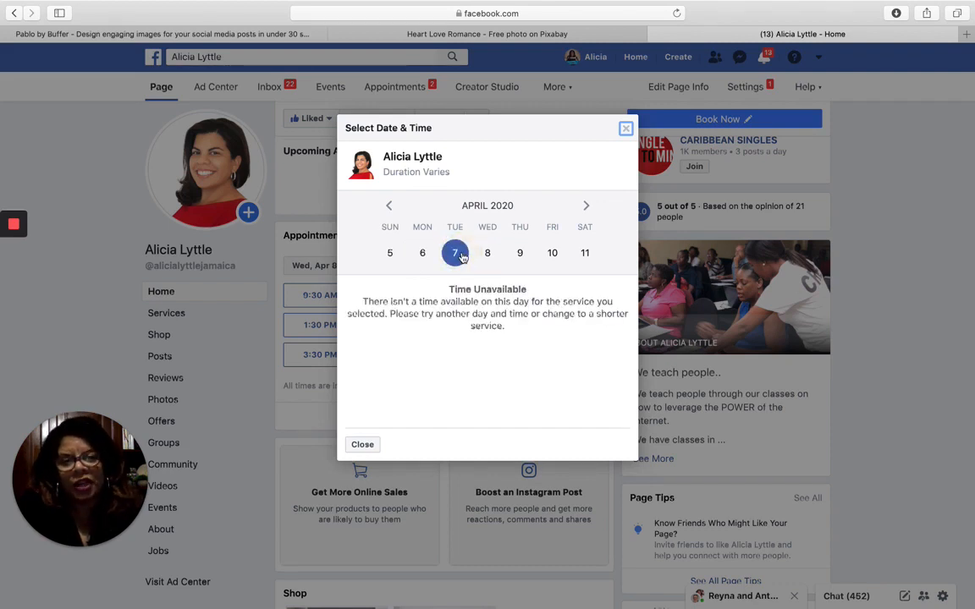
click(424, 254)
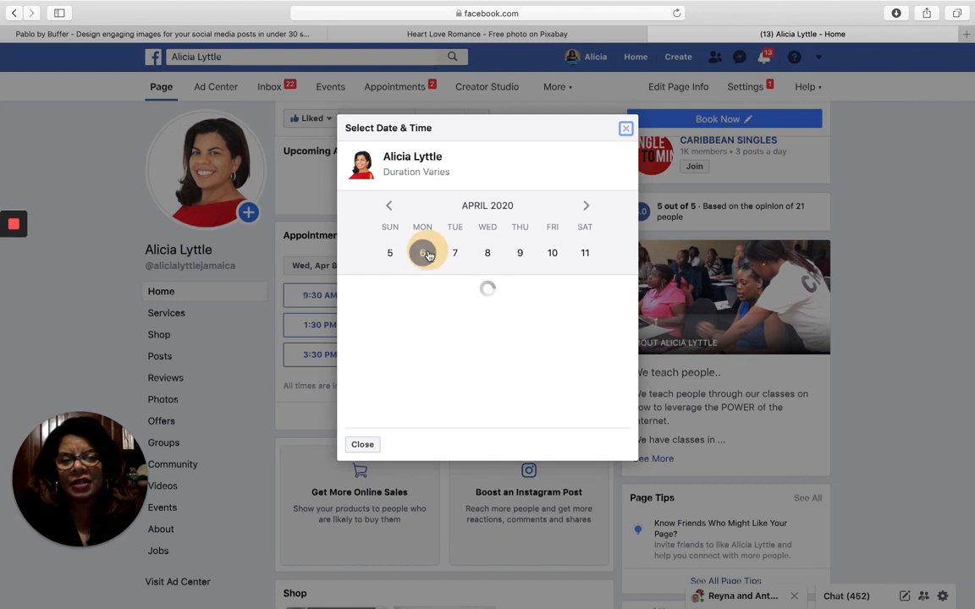
click(457, 259)
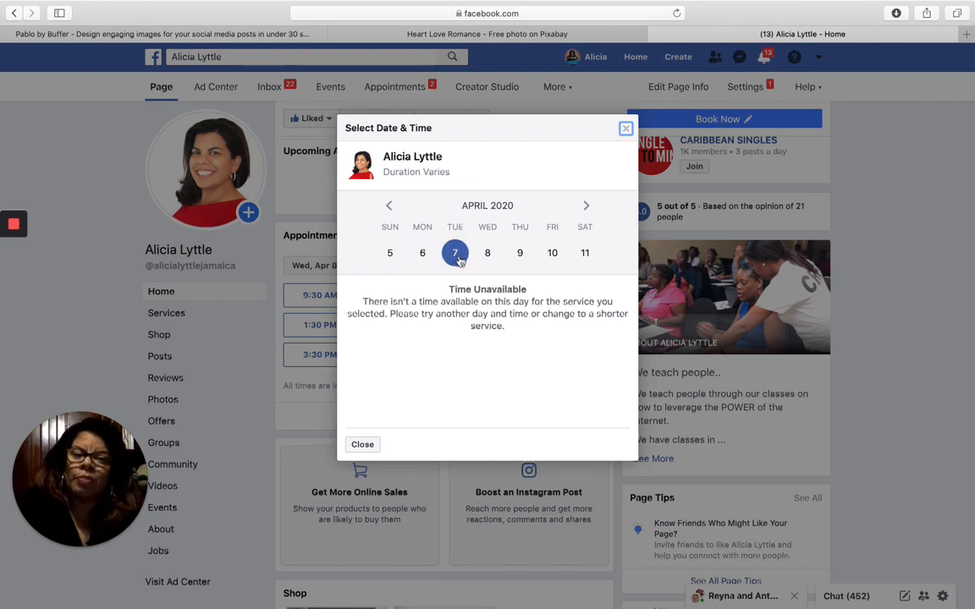
click(489, 254)
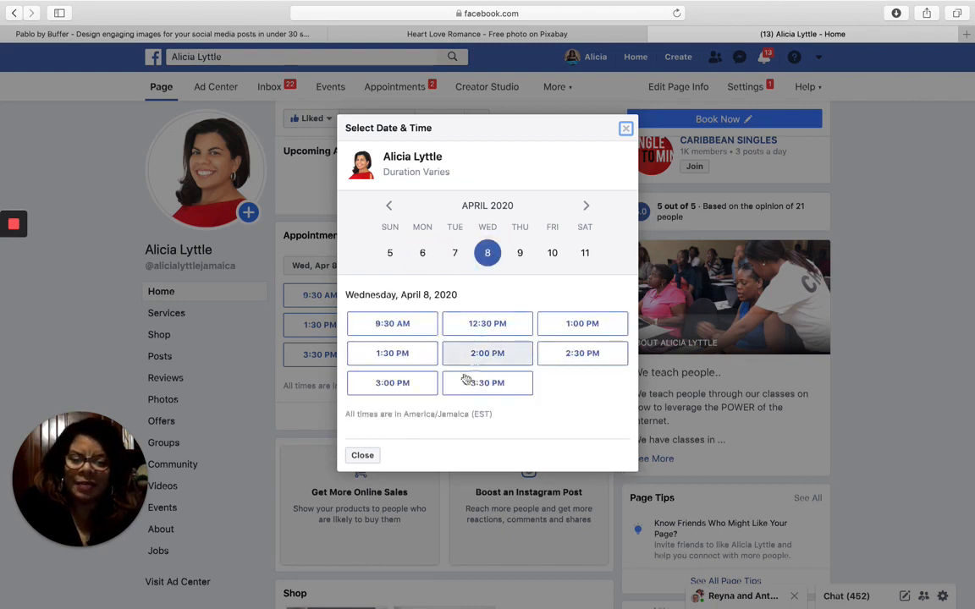
click(521, 253)
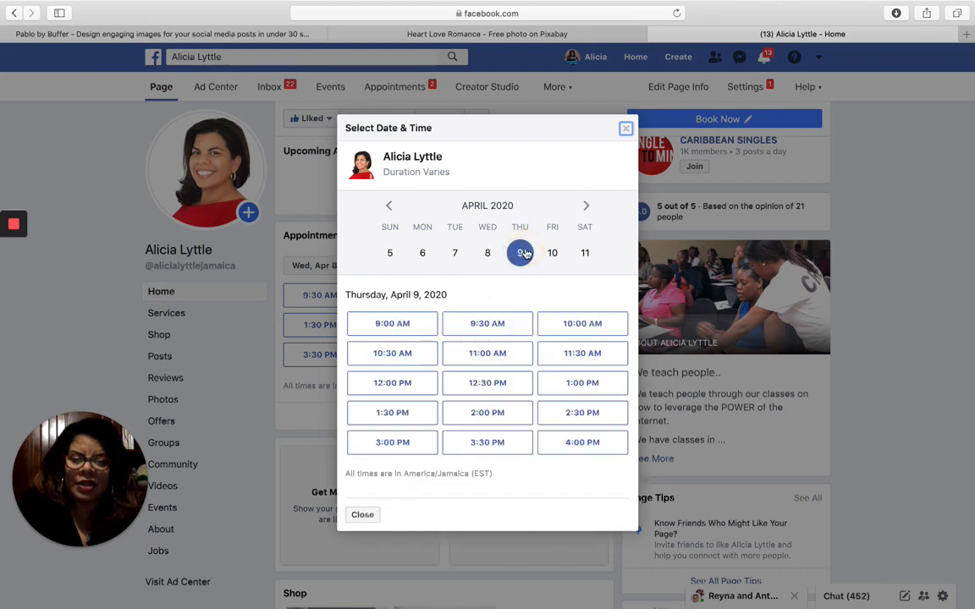
click(555, 254)
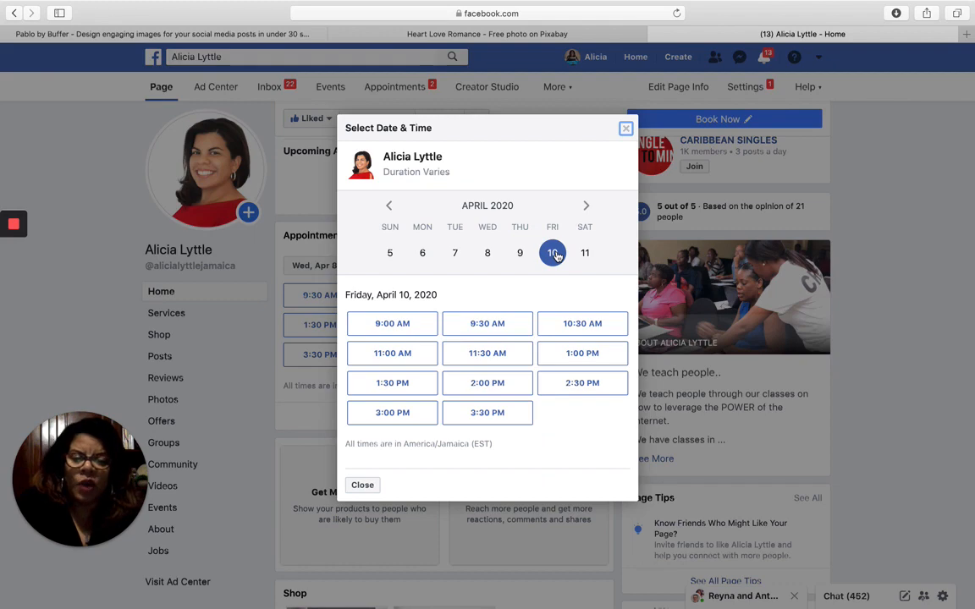
click(625, 130)
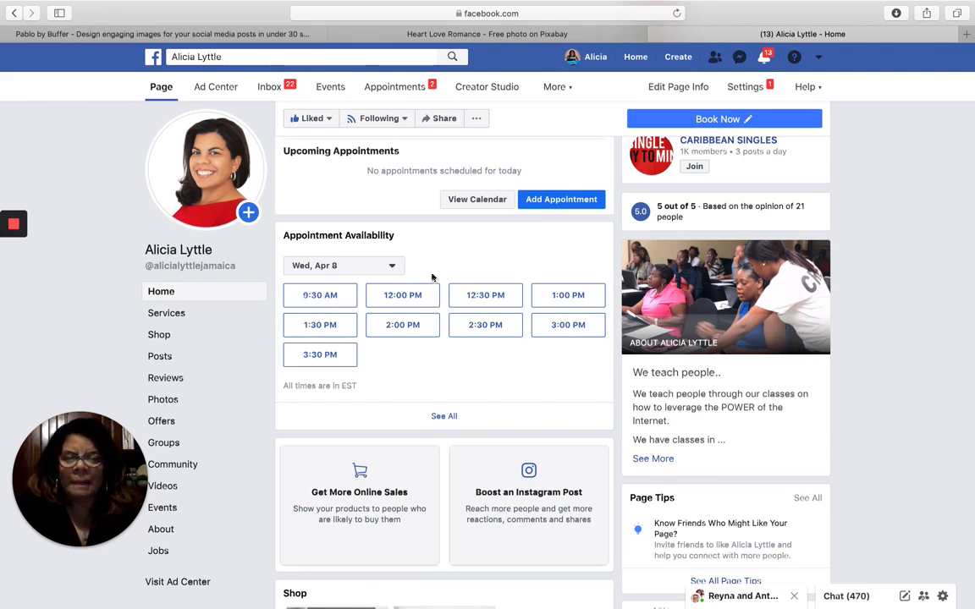
- Start a 12:00 PM April 8 appointment request, close it unsent, and return to Pablo
click(402, 296)
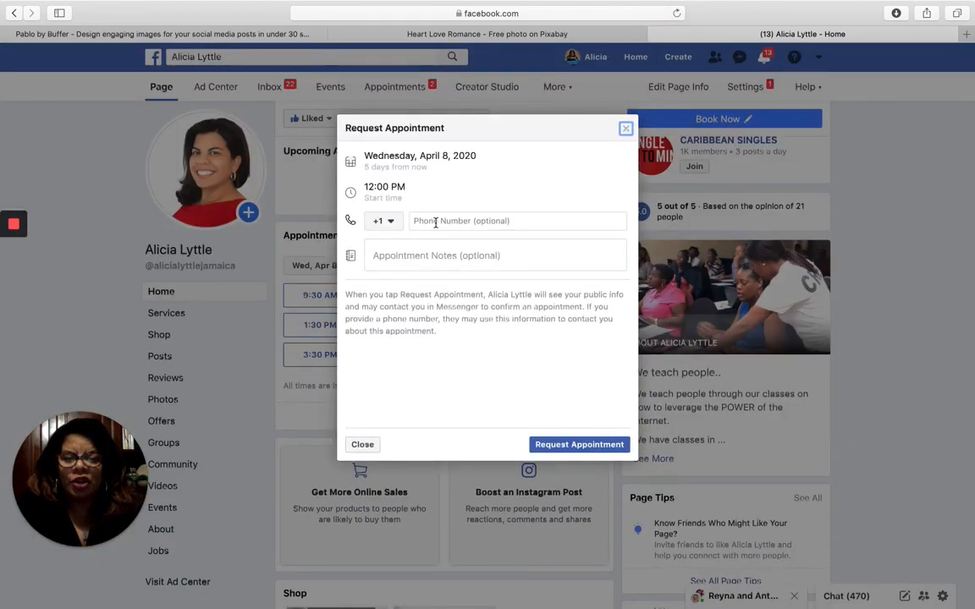
click(434, 221)
click(423, 254)
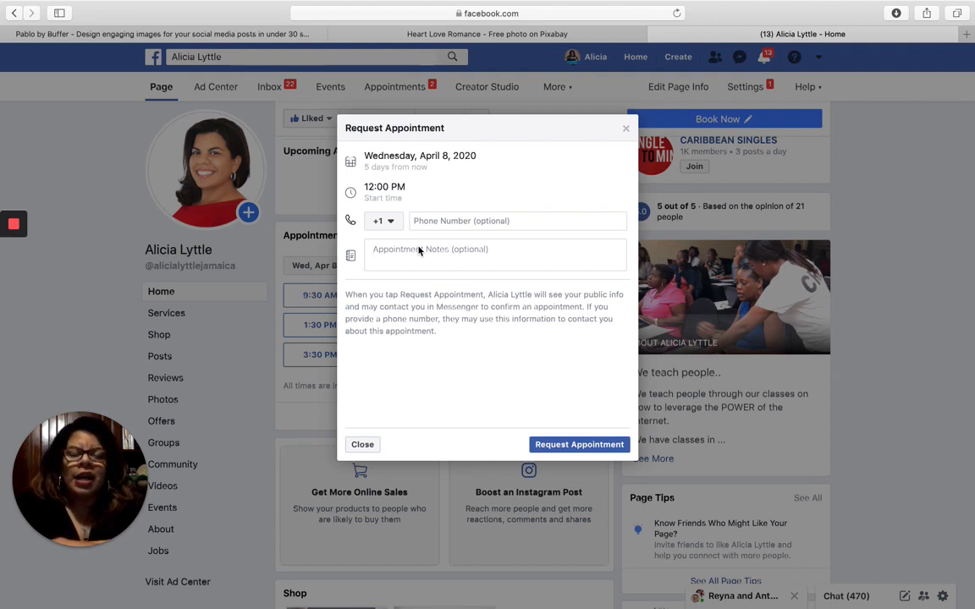
click(418, 250)
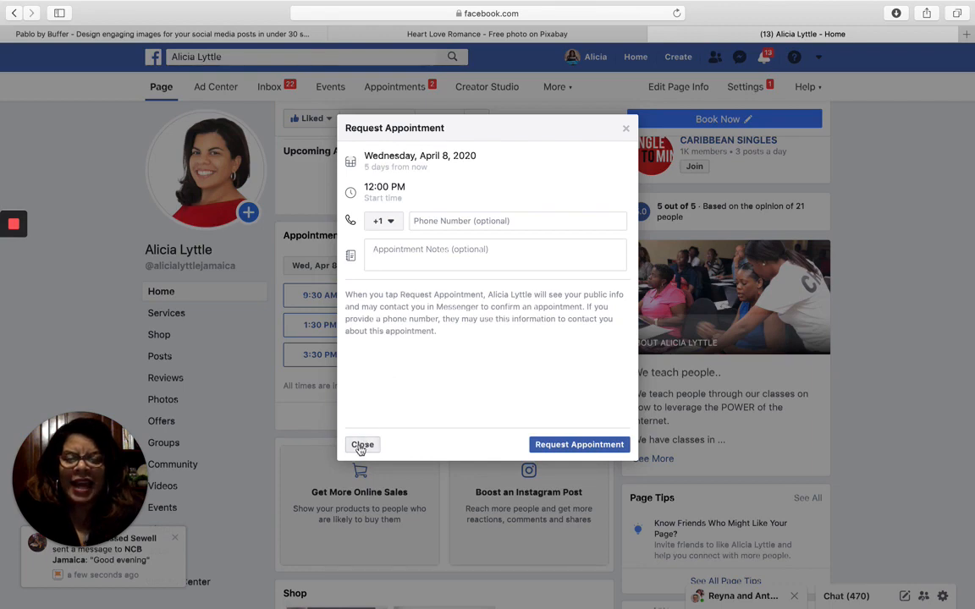
click(362, 446)
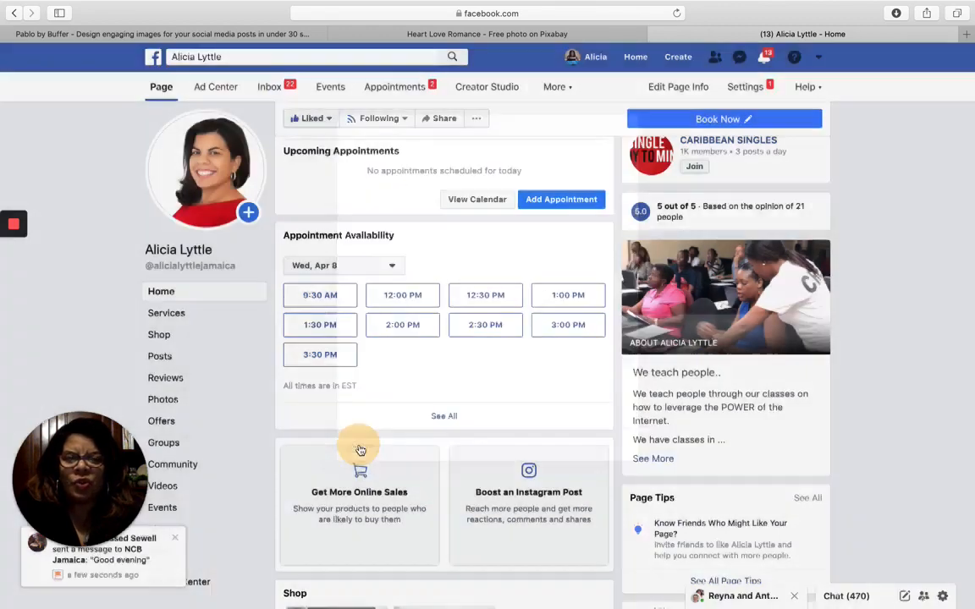
click(279, 34)
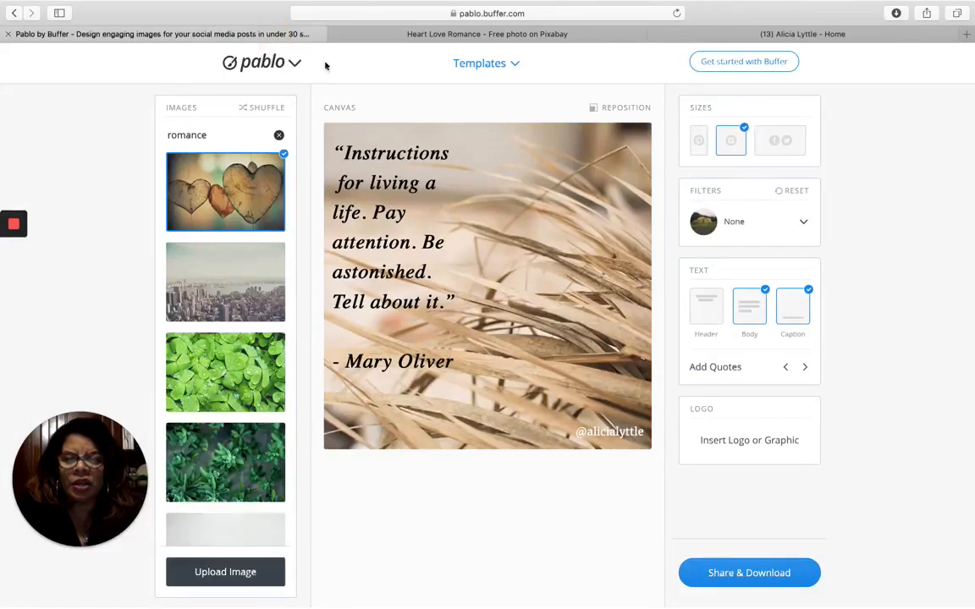